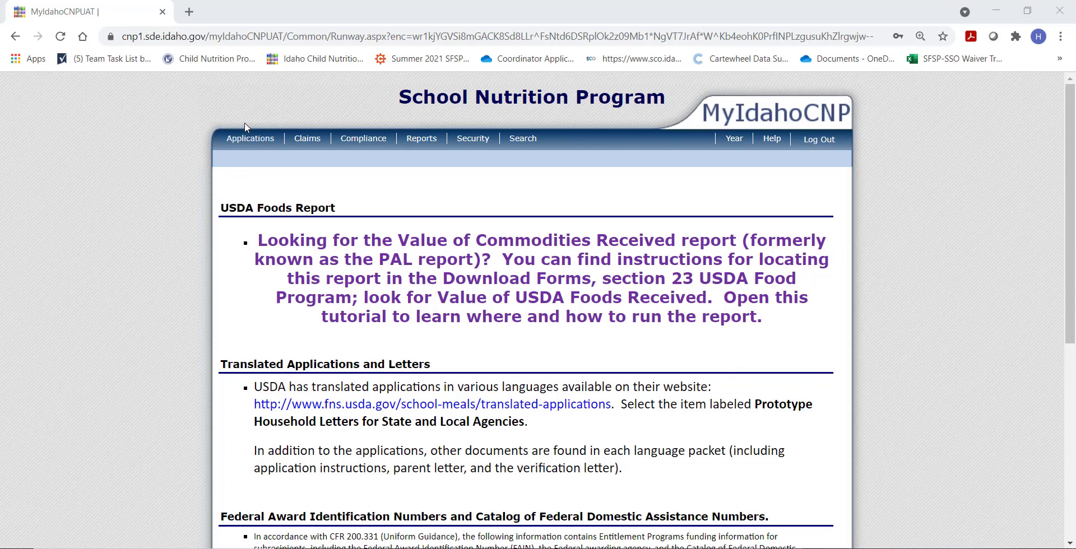
# Open the 2021 - 2022 application packet and enroll the sponsor for that school year
pyautogui.click(244, 139)
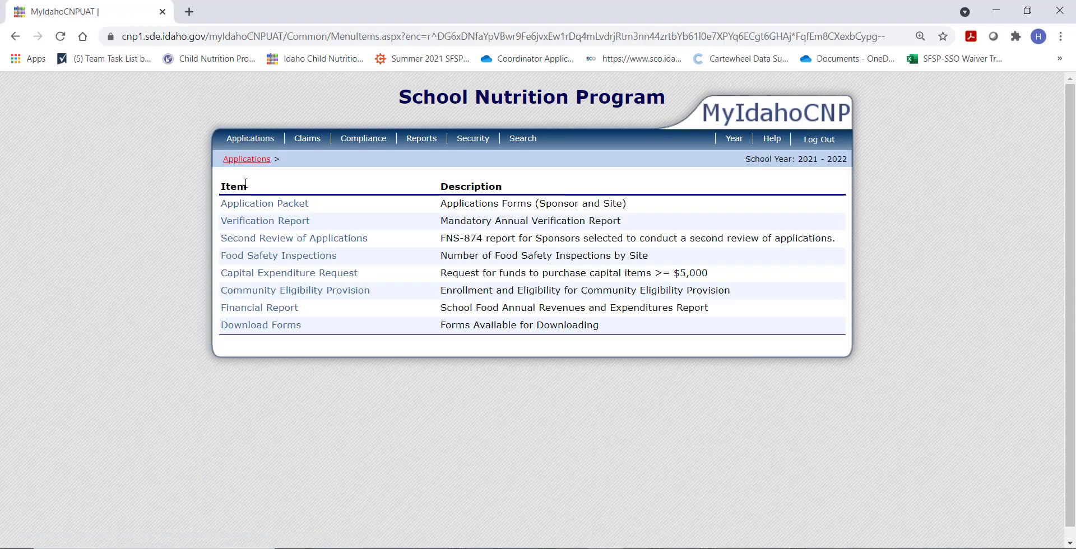
pyautogui.click(246, 203)
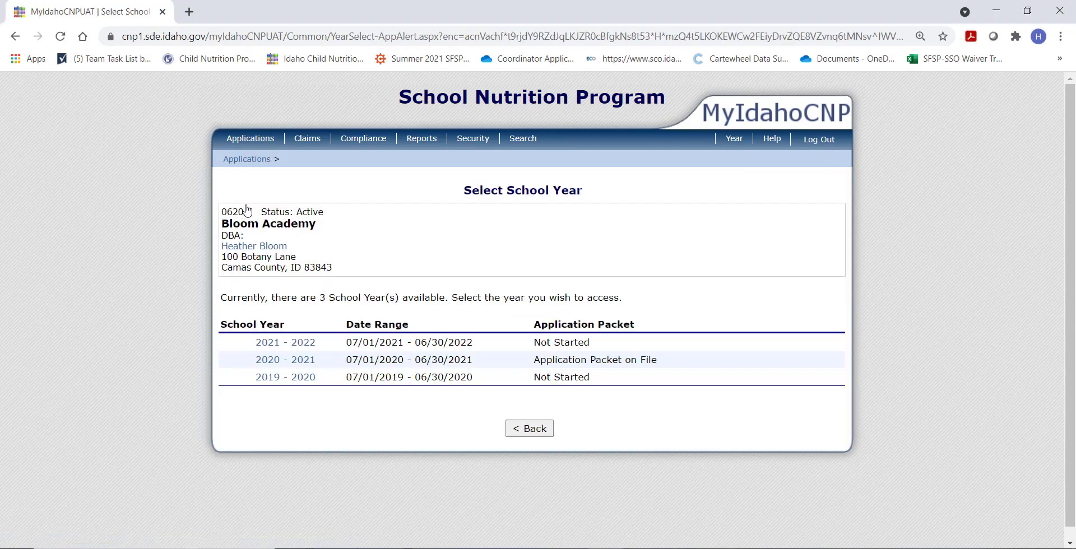
pyautogui.click(287, 348)
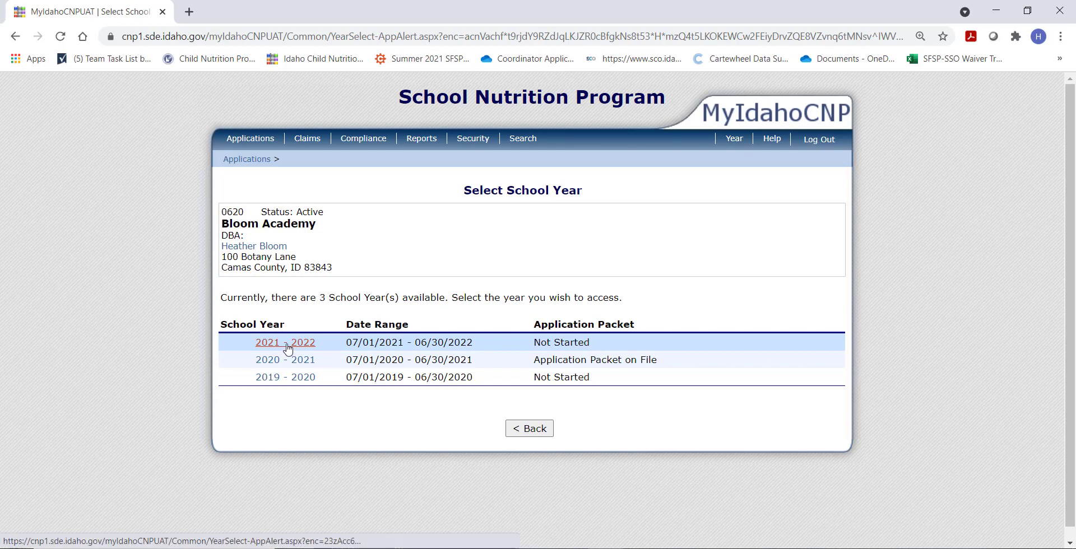
pyautogui.click(287, 348)
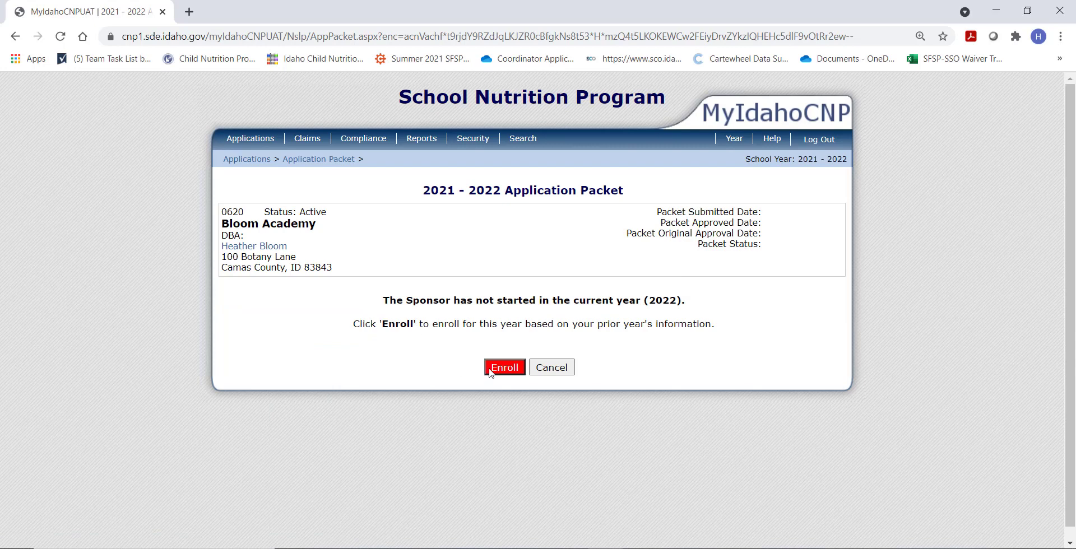
pyautogui.click(504, 367)
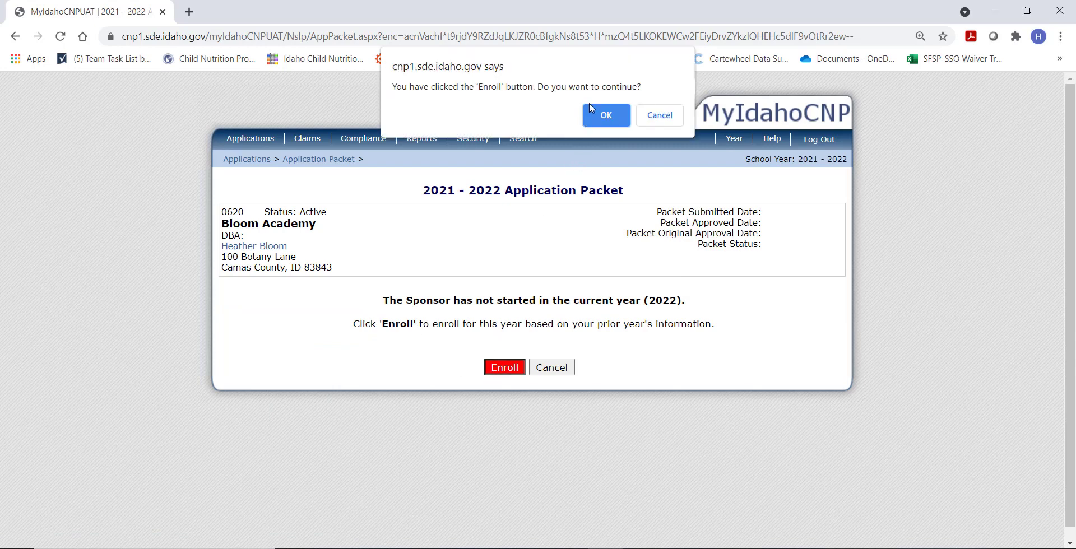
pyautogui.click(605, 116)
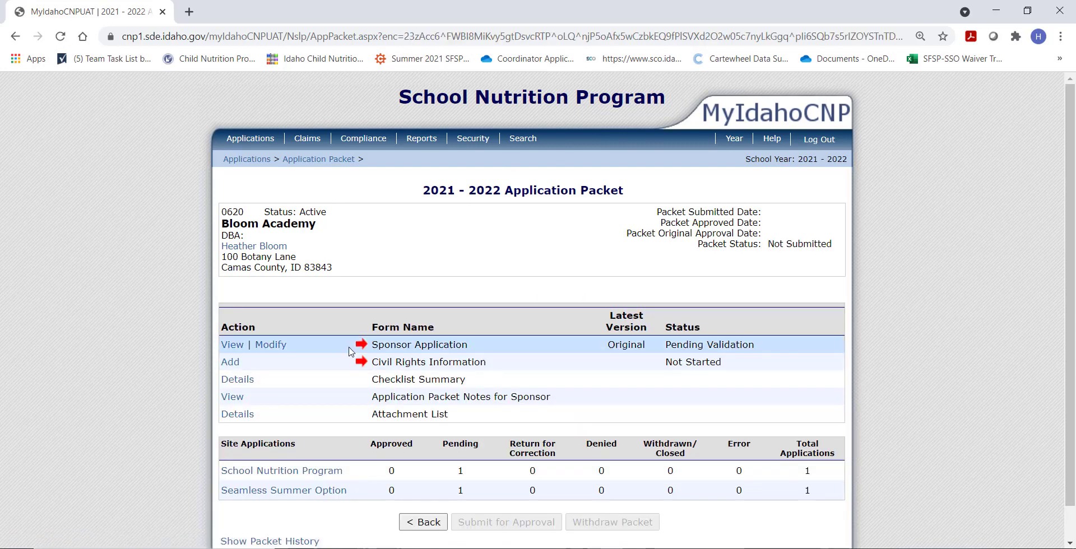
# Open the Sponsor Application for modification and set the operational start date to 08/16/2021
pyautogui.click(271, 345)
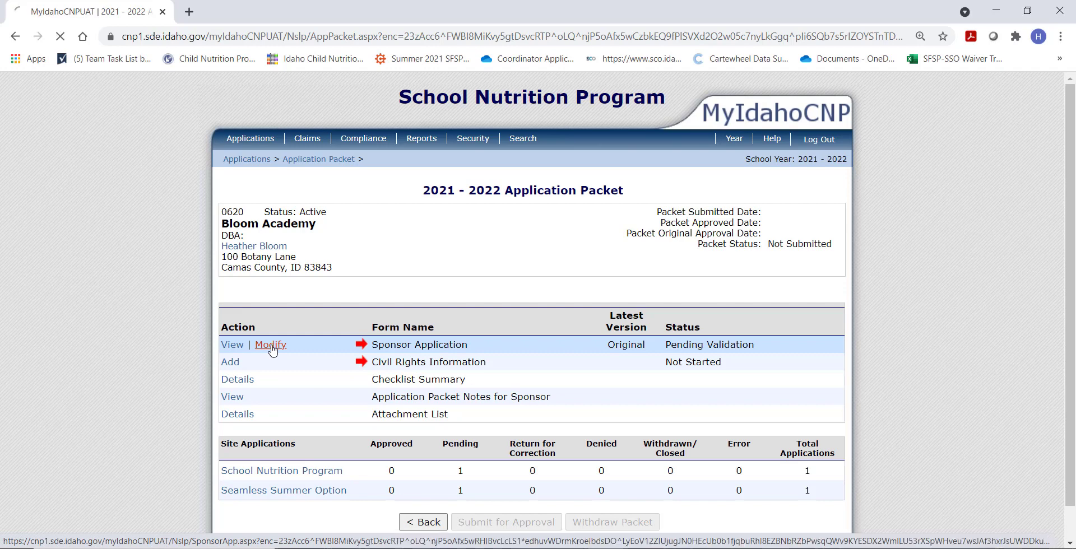
pyautogui.click(516, 400)
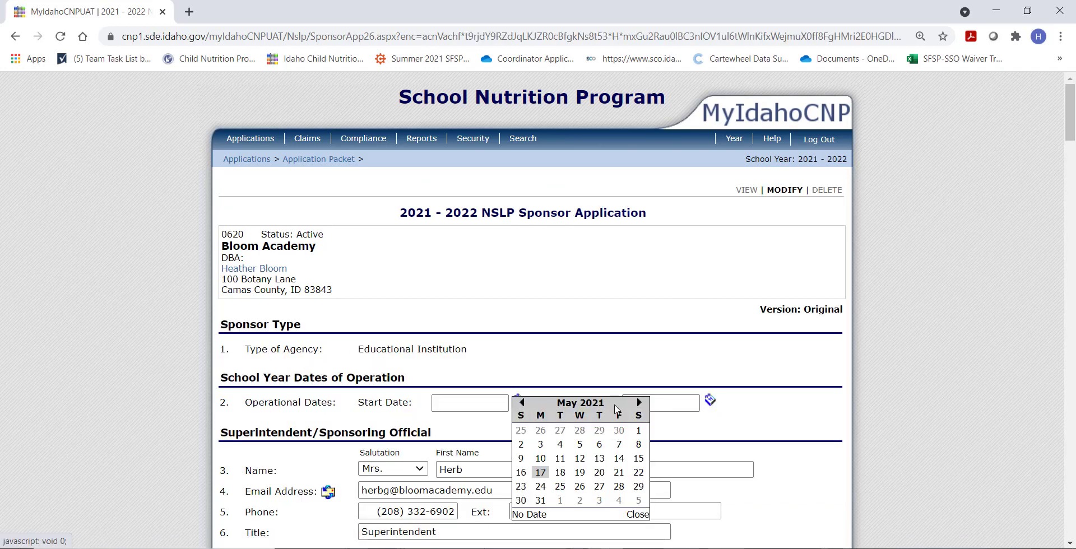
pyautogui.click(639, 403)
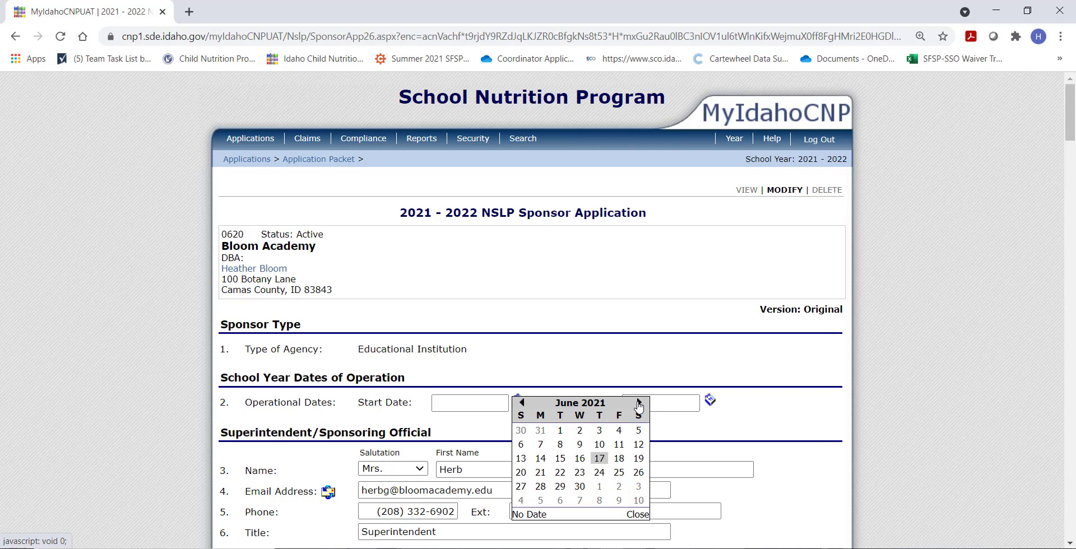
pyautogui.click(639, 403)
pyautogui.click(639, 403)
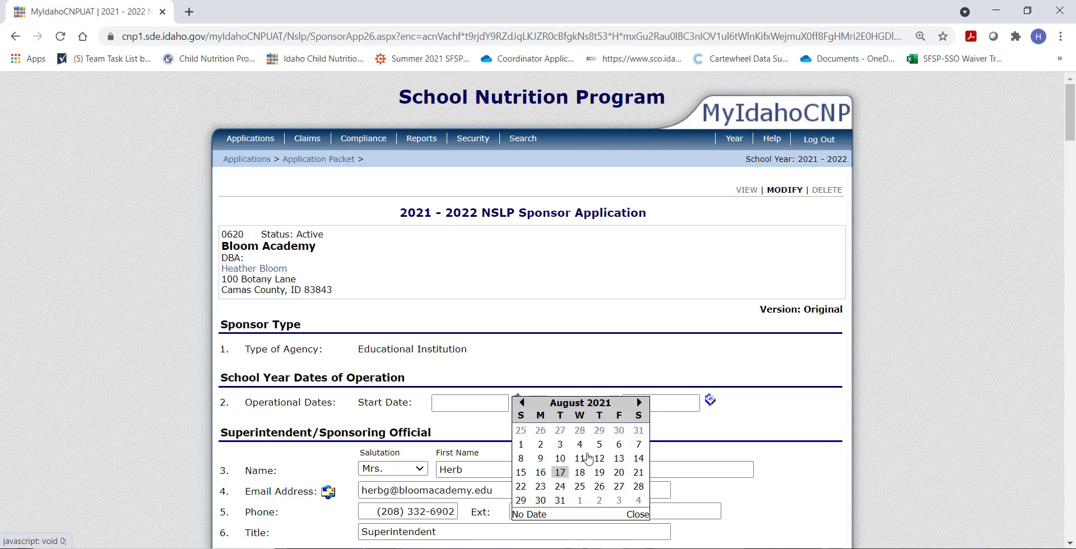
pyautogui.click(542, 472)
# Set the operational end date to 05/27/2022
pyautogui.click(710, 400)
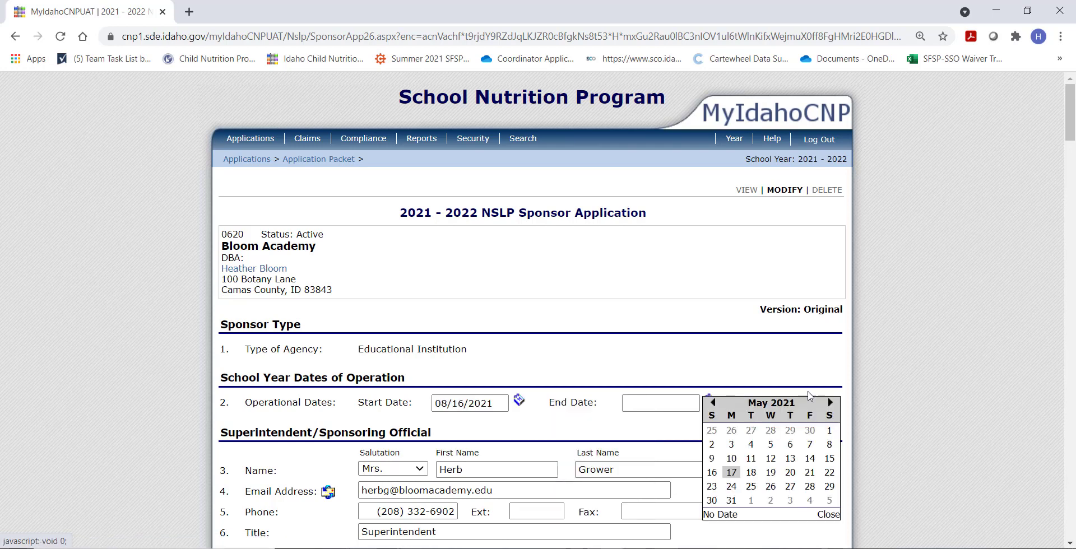
pyautogui.click(832, 405)
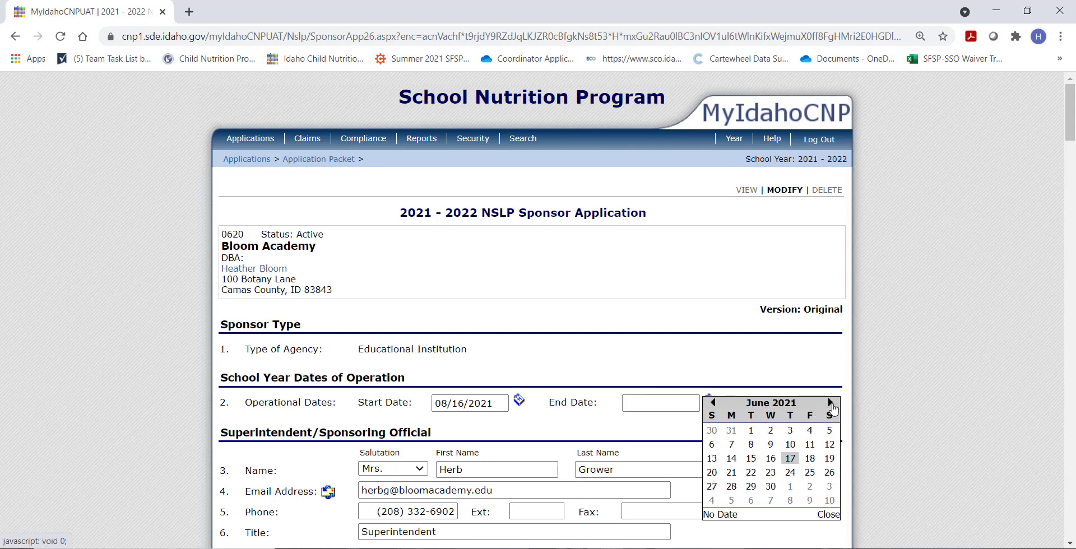
pyautogui.click(831, 406)
pyautogui.click(831, 405)
pyautogui.click(831, 406)
pyautogui.click(831, 406)
pyautogui.click(832, 406)
pyautogui.click(831, 406)
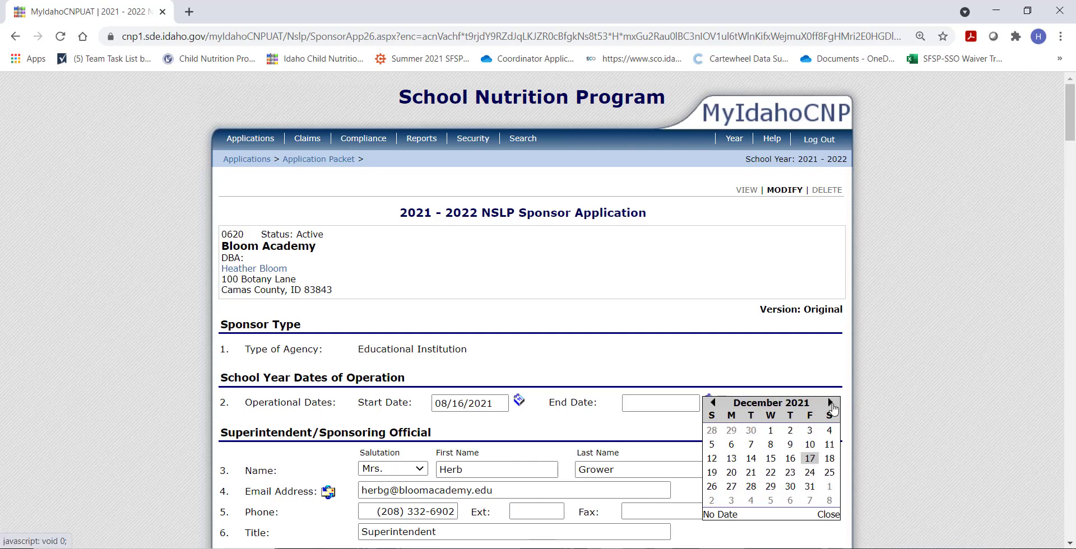
pyautogui.click(831, 406)
pyautogui.click(831, 405)
pyautogui.click(831, 405)
pyautogui.click(831, 405)
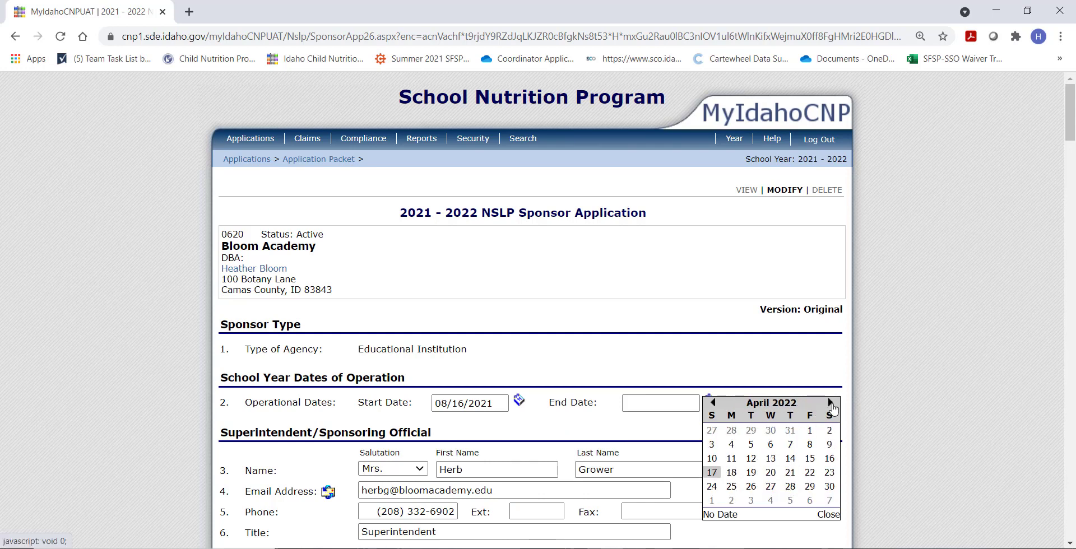
pyautogui.click(831, 405)
pyautogui.click(831, 405)
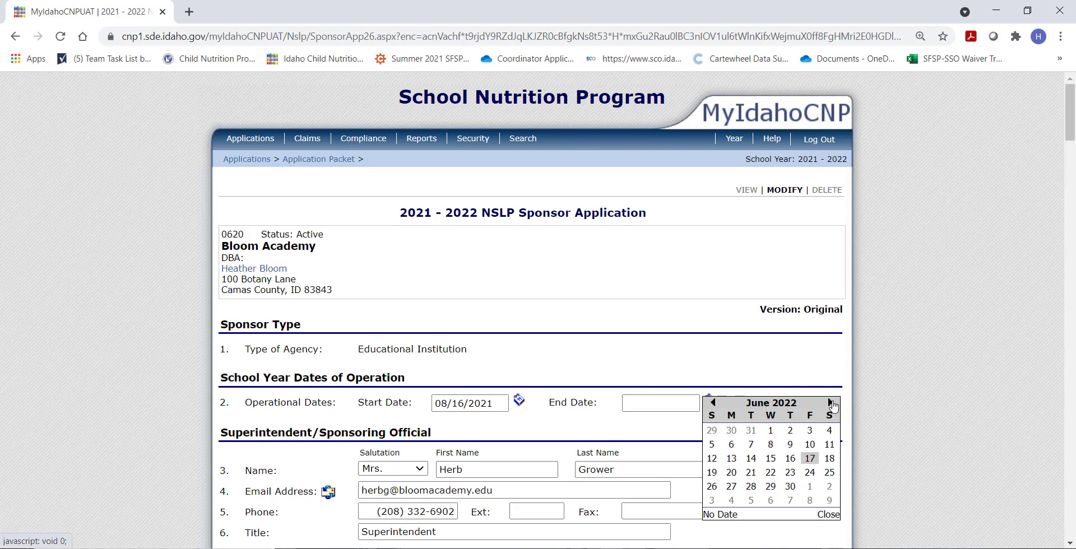
pyautogui.click(712, 402)
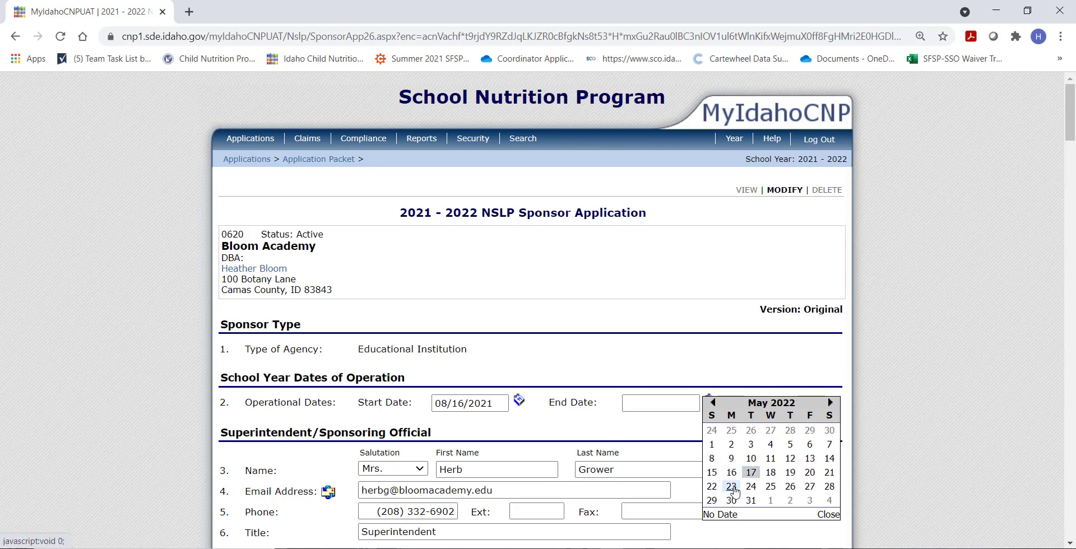
pyautogui.click(812, 488)
# Change the Superintendent/Sponsoring Official's salutation to Dr
pyautogui.scroll(-4, 745, 487)
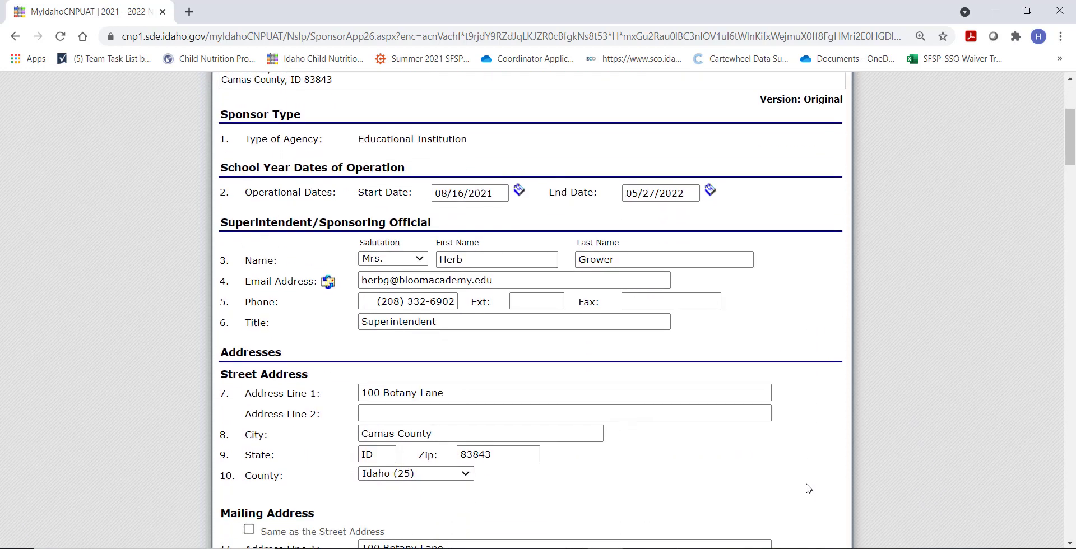
pyautogui.click(386, 258)
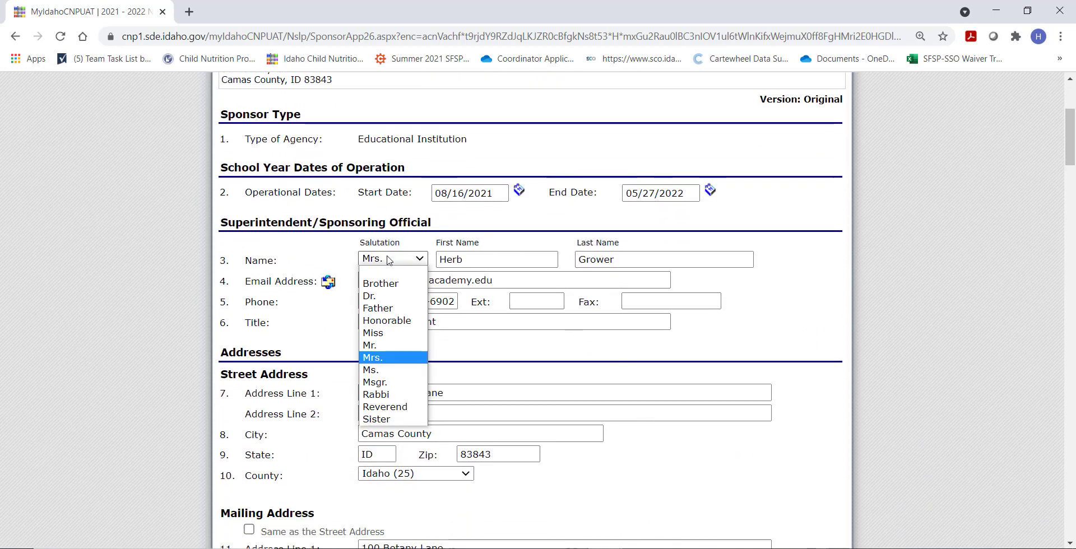
pyautogui.click(387, 297)
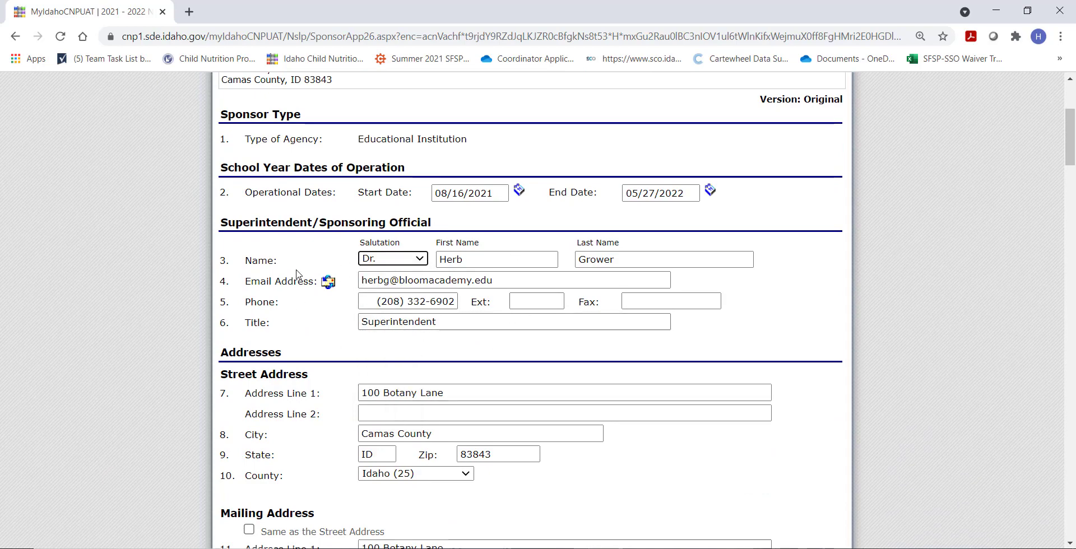
# Review the addresses, program contact, claim preparer, and the hearing, determining and confirming official entries in the sponsor application
pyautogui.scroll(-2, 302, 322)
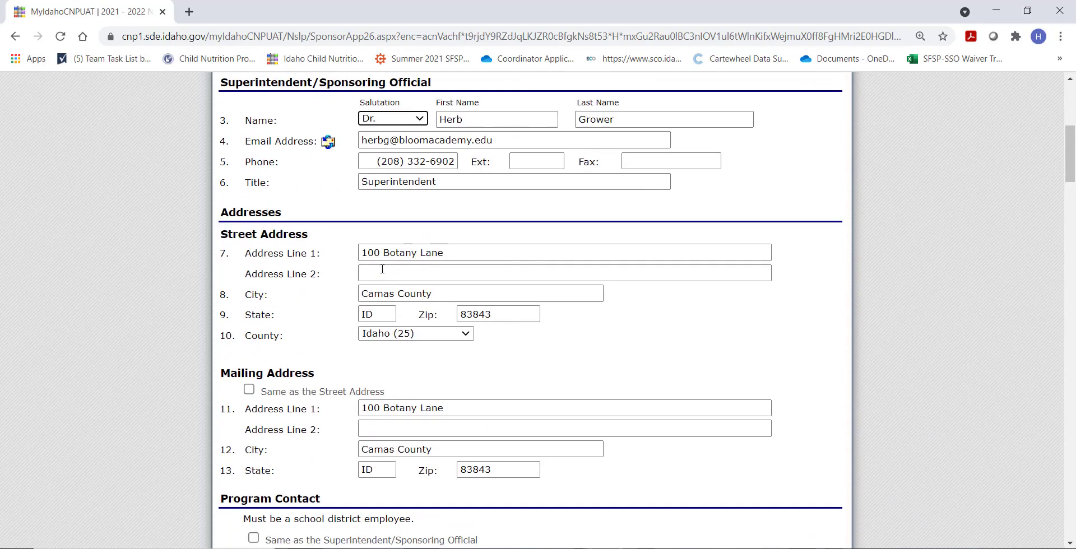
pyautogui.scroll(-3, 243, 325)
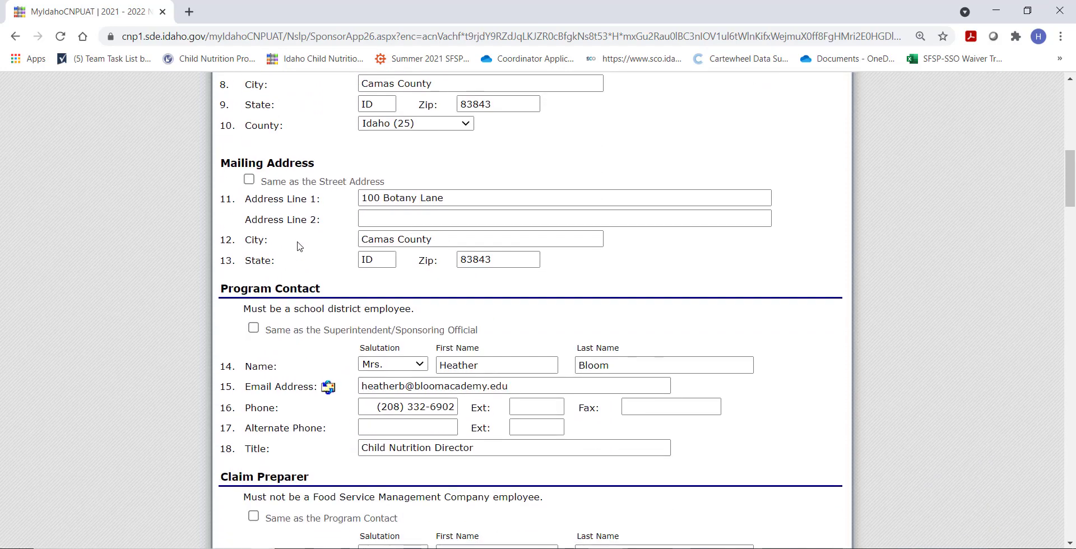
pyautogui.scroll(-1, 291, 376)
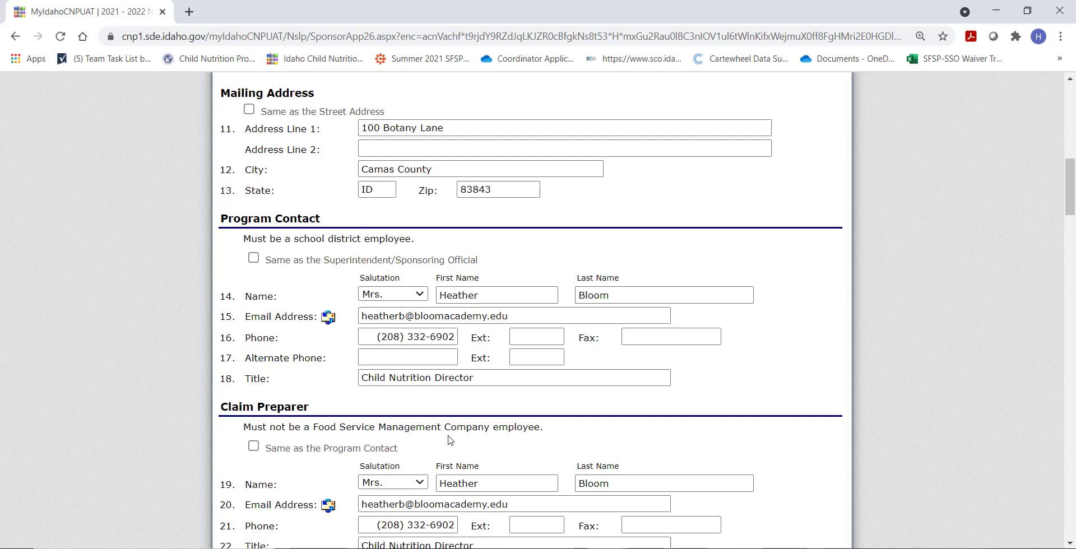
pyautogui.scroll(-2, 448, 440)
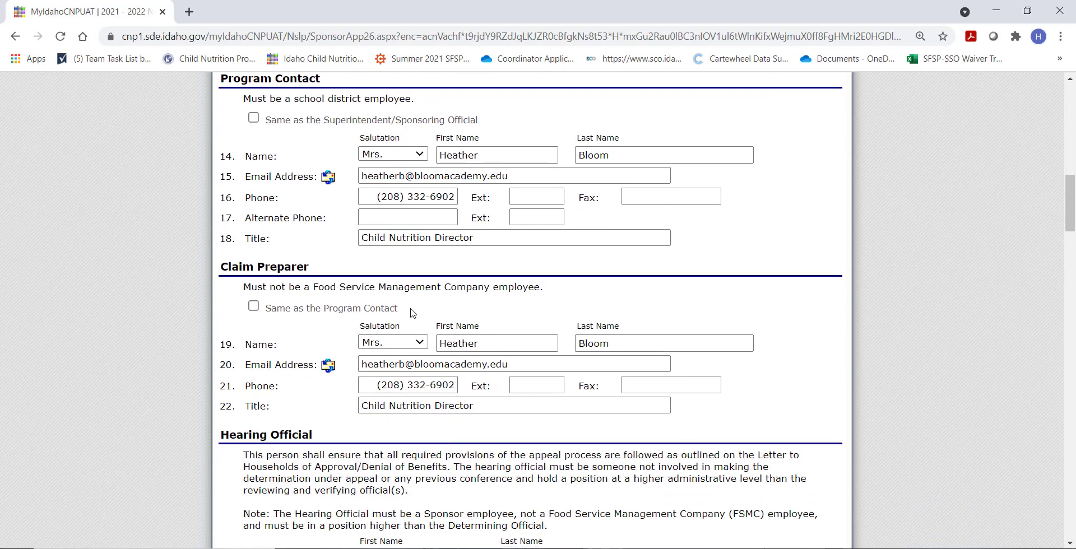
pyautogui.scroll(-5, 396, 385)
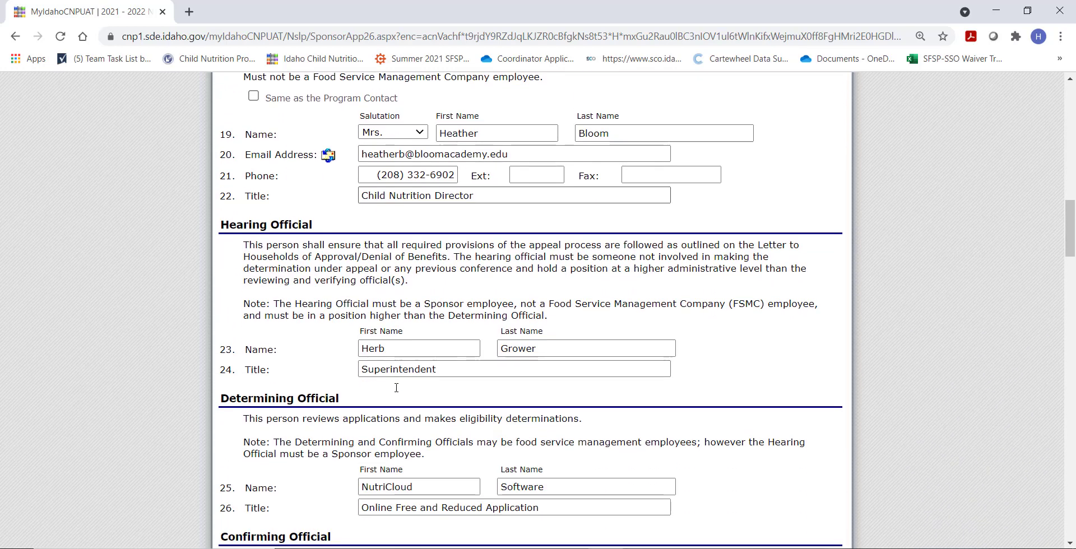
pyautogui.scroll(-2, 364, 268)
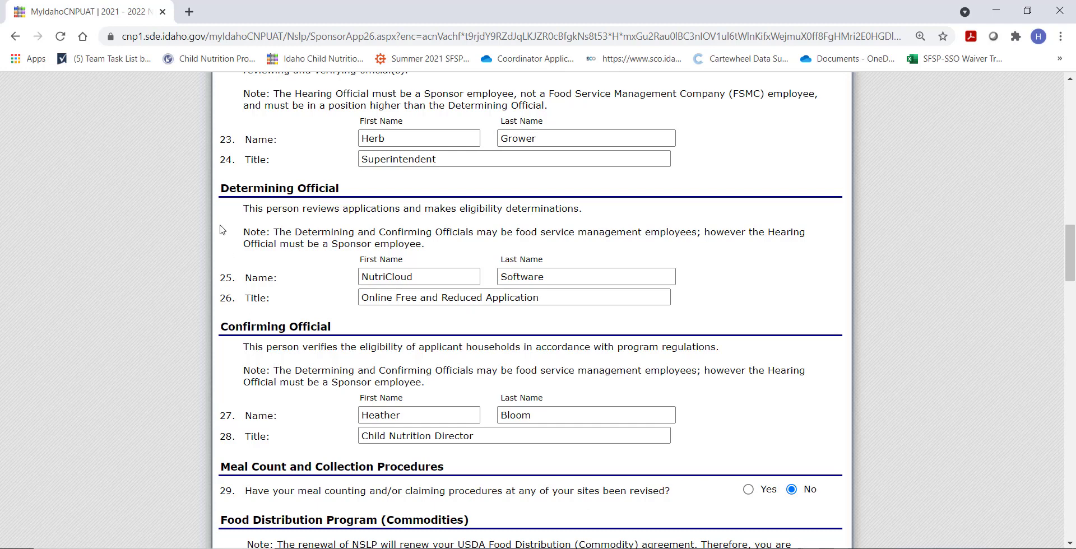
pyautogui.scroll(1, 240, 303)
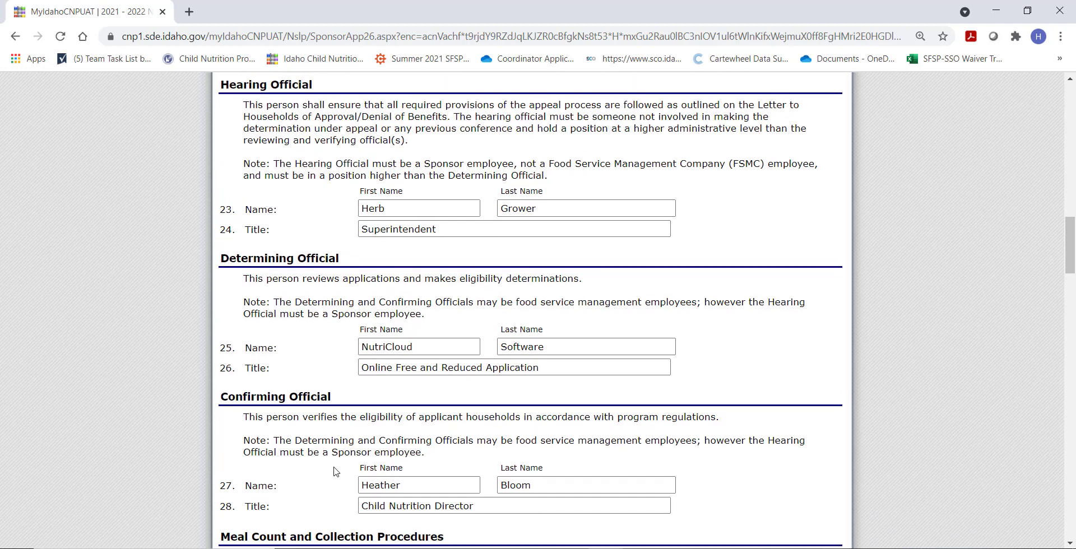
pyautogui.scroll(-3, 335, 472)
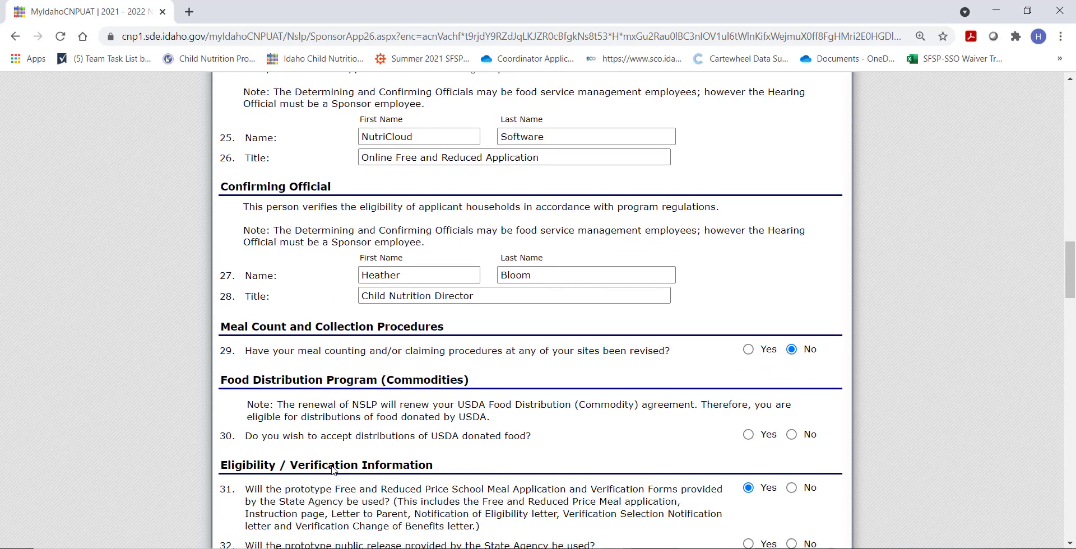
# Answer Yes to accepting USDA donated food distributions and Yes to using the State Agency's prototype public release
pyautogui.scroll(-2, 332, 464)
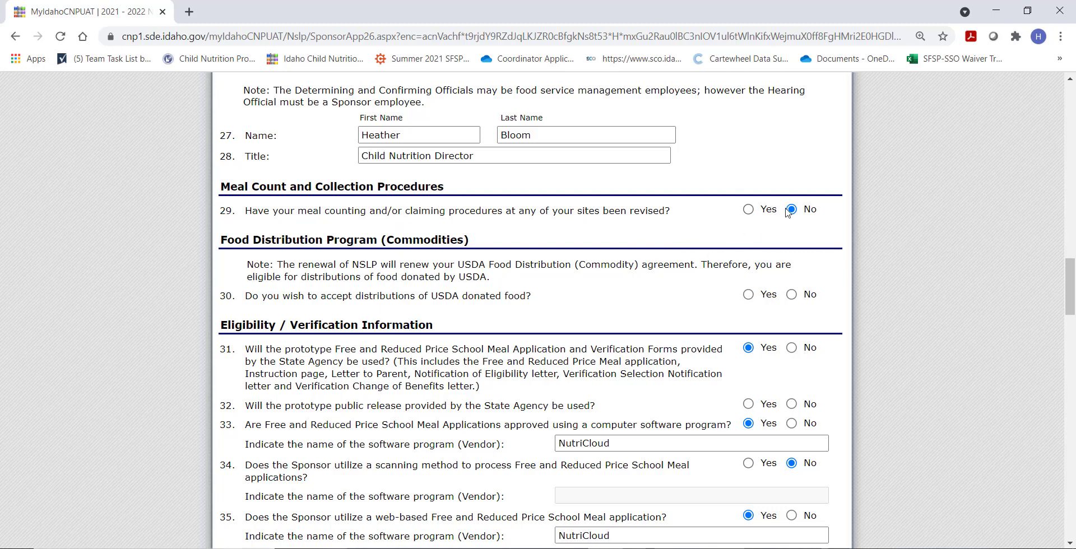
pyautogui.click(748, 296)
pyautogui.scroll(-3, 642, 373)
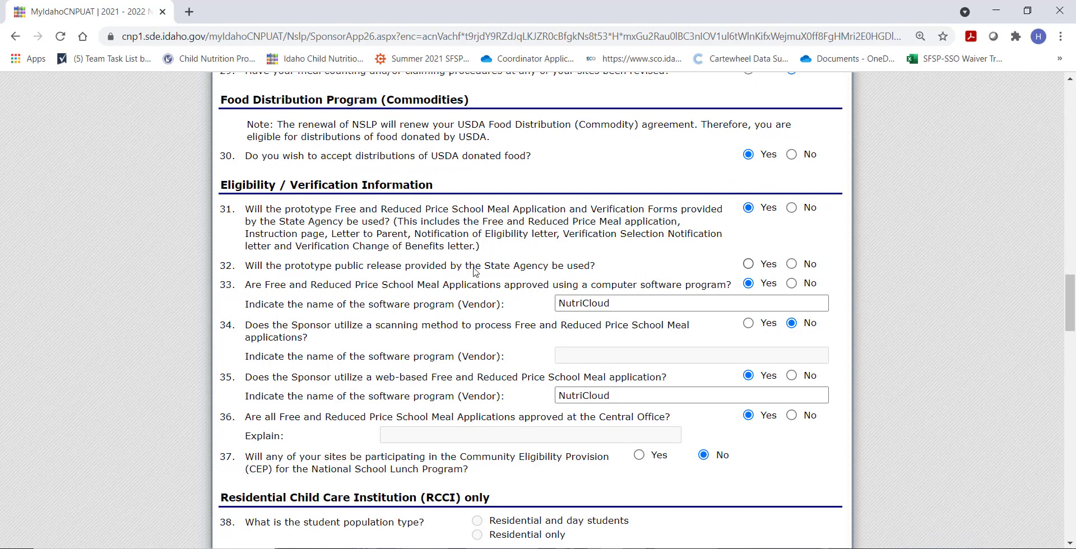
pyautogui.click(749, 266)
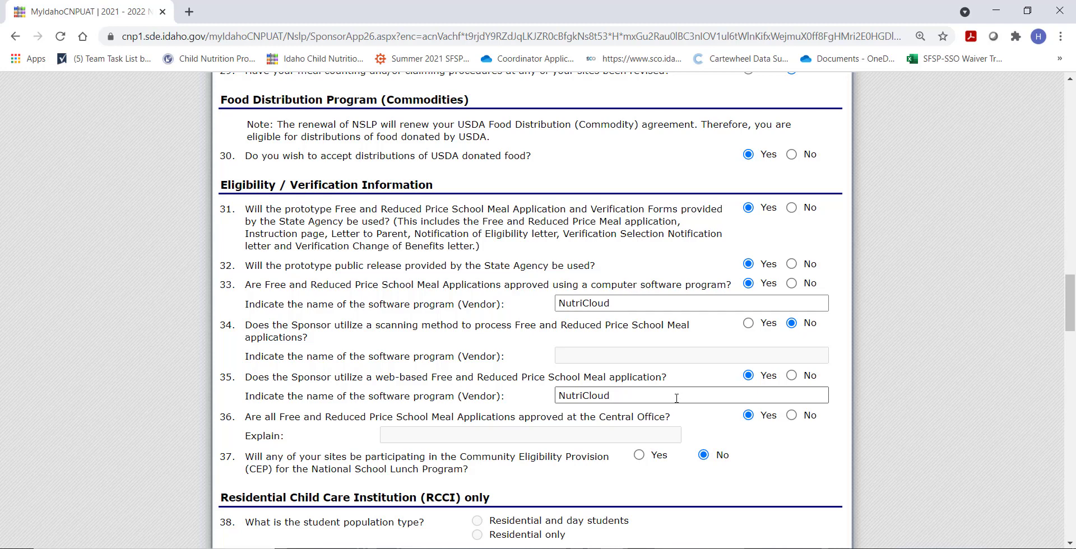
# Review the sponsor application's eligibility, RCCI, FSMC, vended meals, severe need lunch, miscellaneous, civil rights and wellness policy answers
pyautogui.scroll(-1, 676, 398)
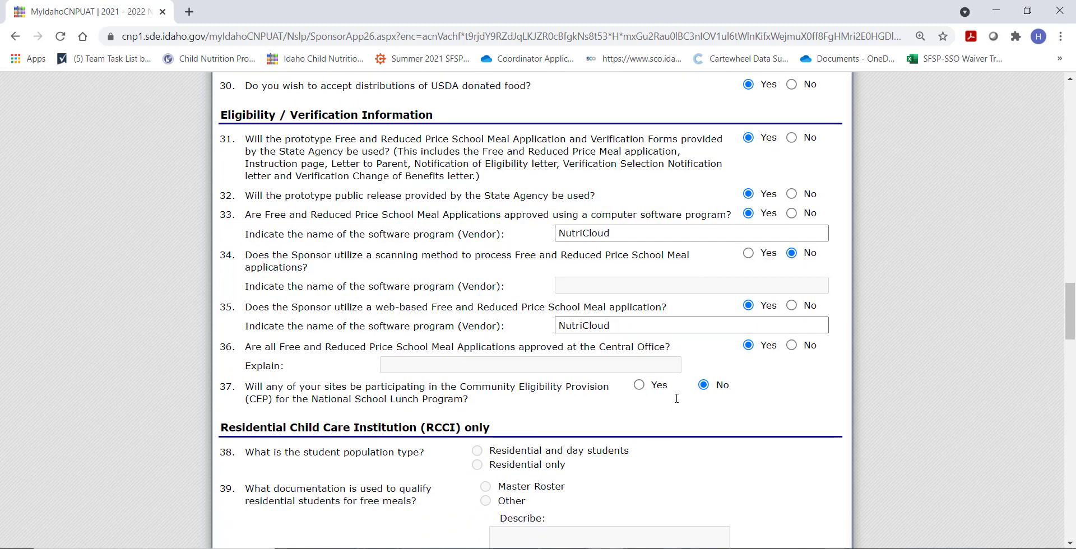
pyautogui.scroll(-1, 677, 398)
pyautogui.scroll(-3, 677, 397)
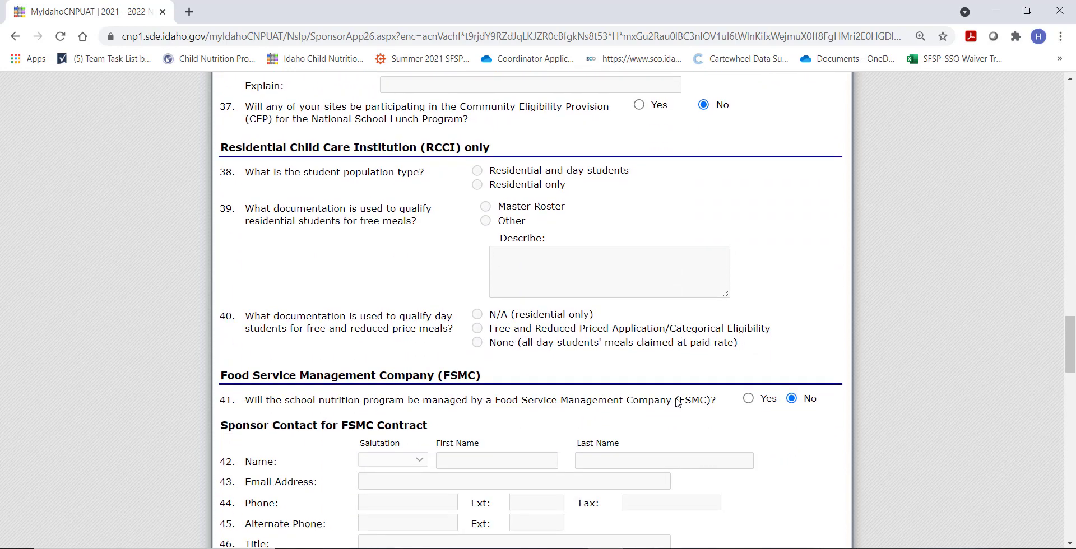
pyautogui.scroll(-1, 676, 402)
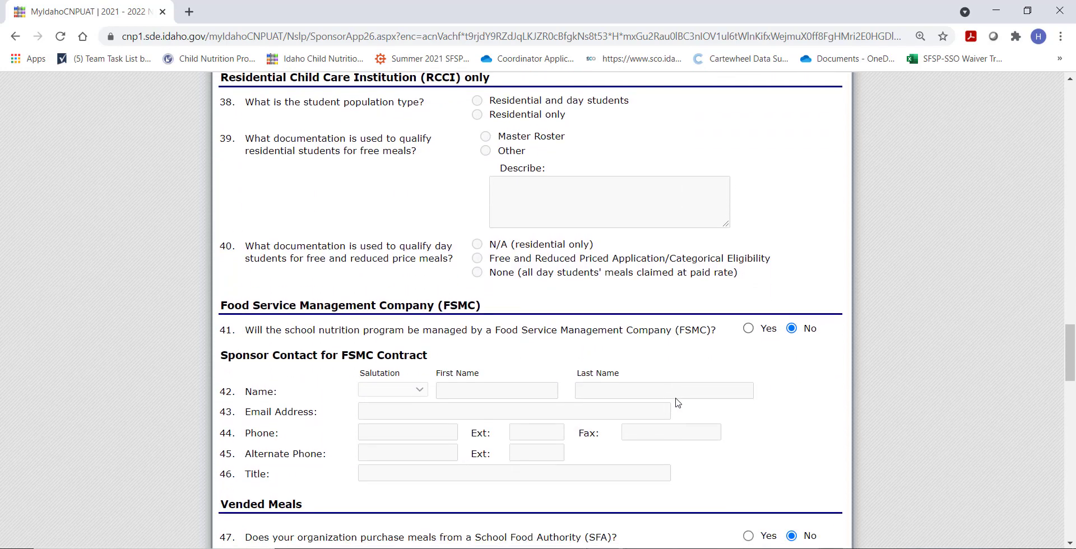
pyautogui.scroll(-1, 681, 401)
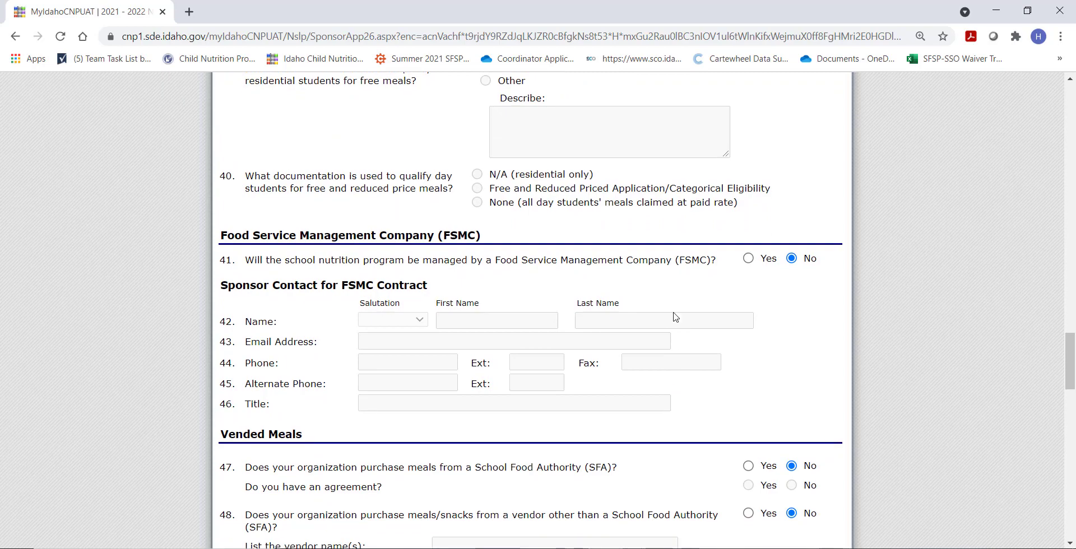
pyautogui.scroll(-4, 681, 258)
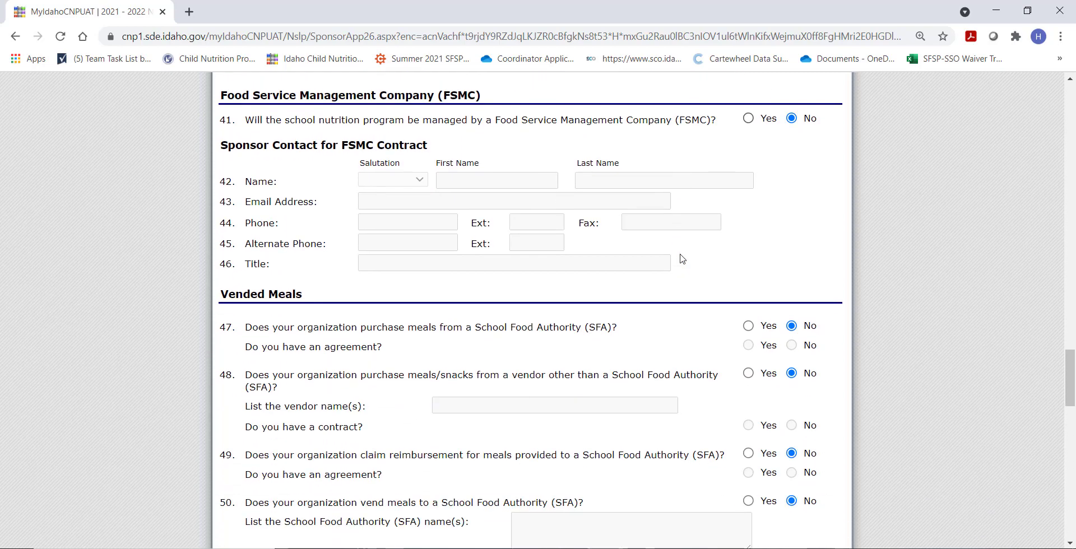
pyautogui.scroll(-3, 779, 379)
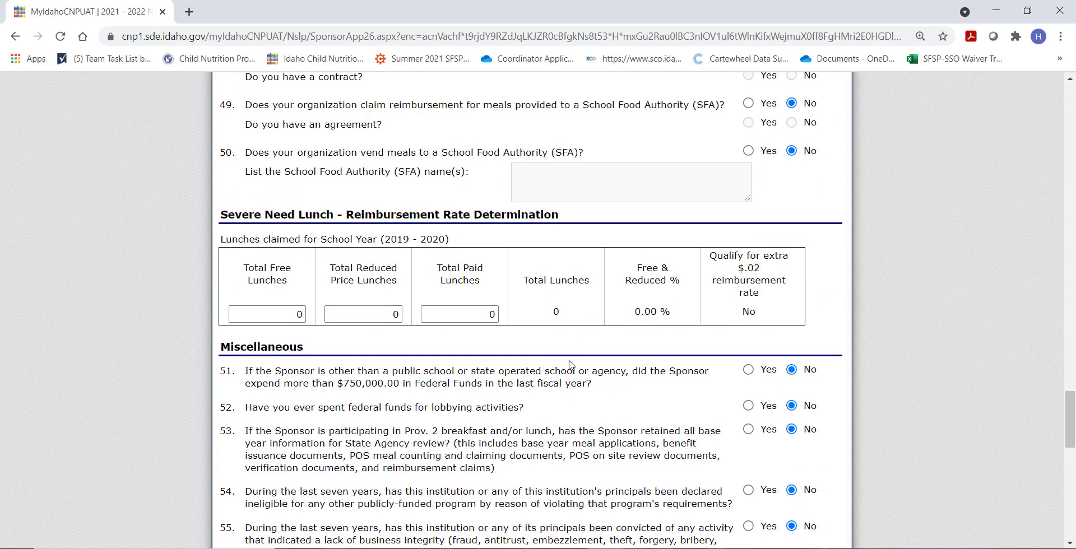
pyautogui.scroll(-3, 570, 365)
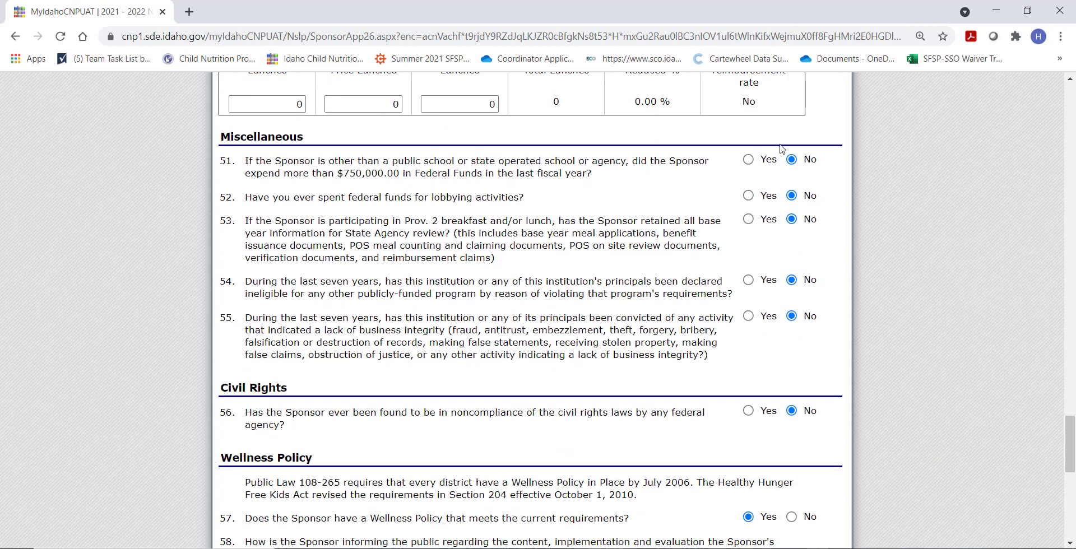
pyautogui.scroll(-2, 800, 302)
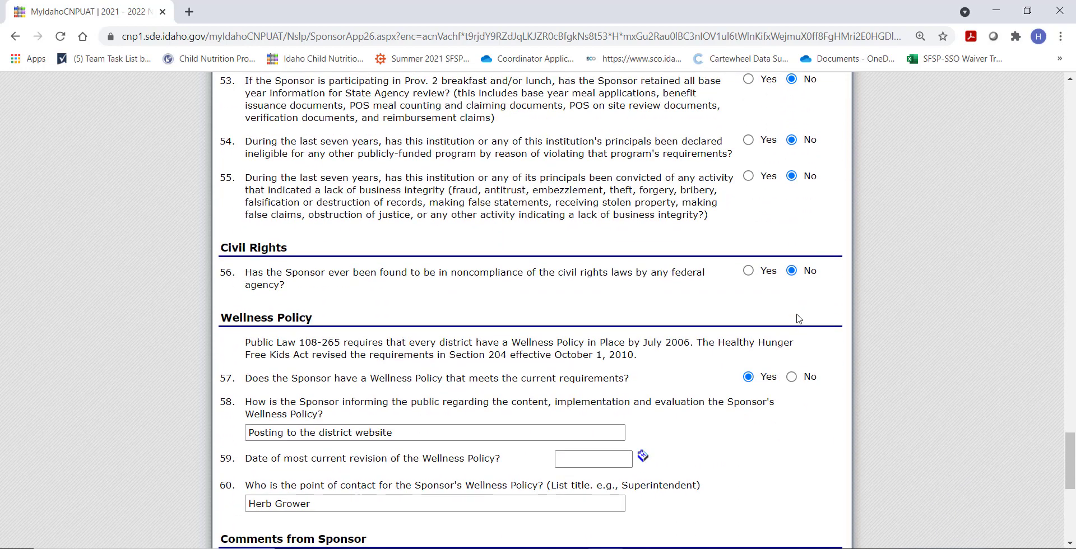
# Set the date of the Wellness Policy's most current revision to 05/10/2021
pyautogui.scroll(-2, 656, 404)
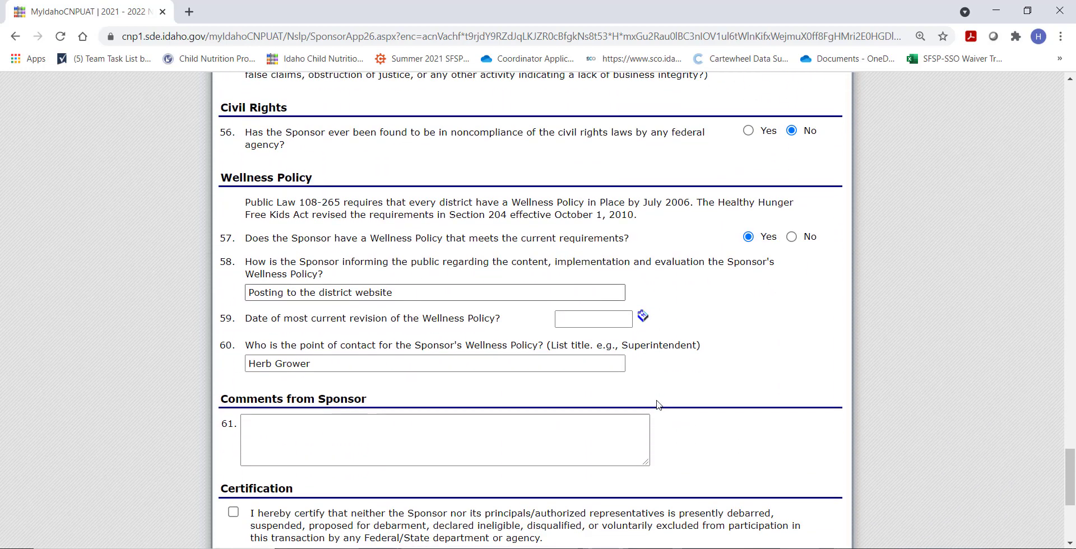
pyautogui.click(644, 317)
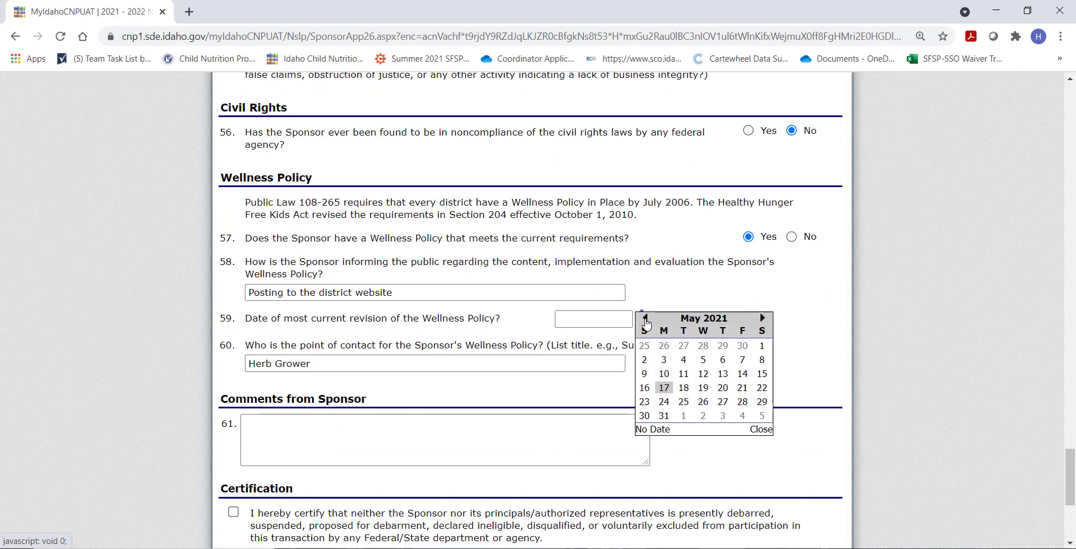
pyautogui.click(663, 373)
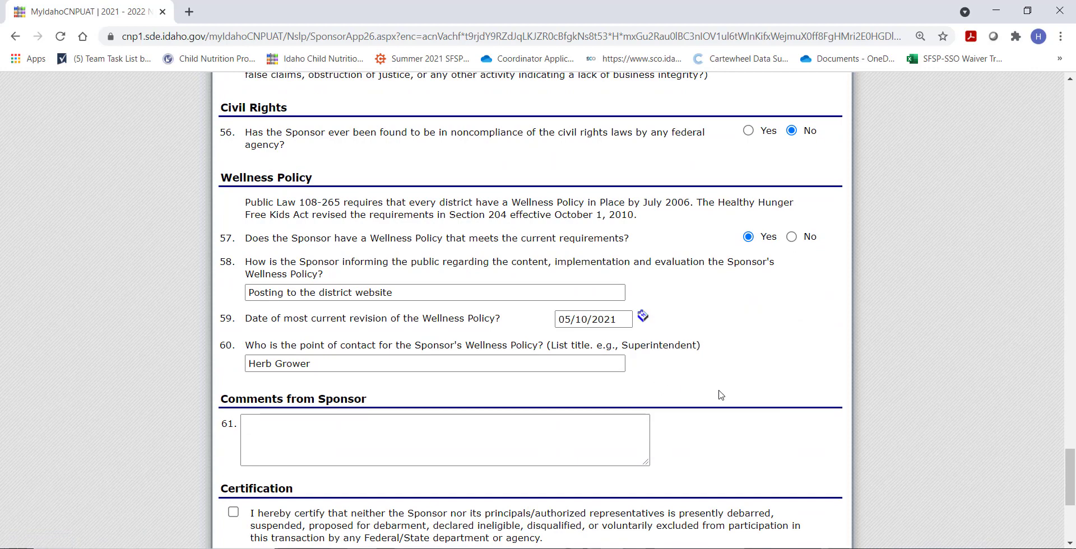
# Accept the certification statement, save the sponsor application and return to the 2021 - 2022 Application Packet
pyautogui.scroll(-5, 721, 395)
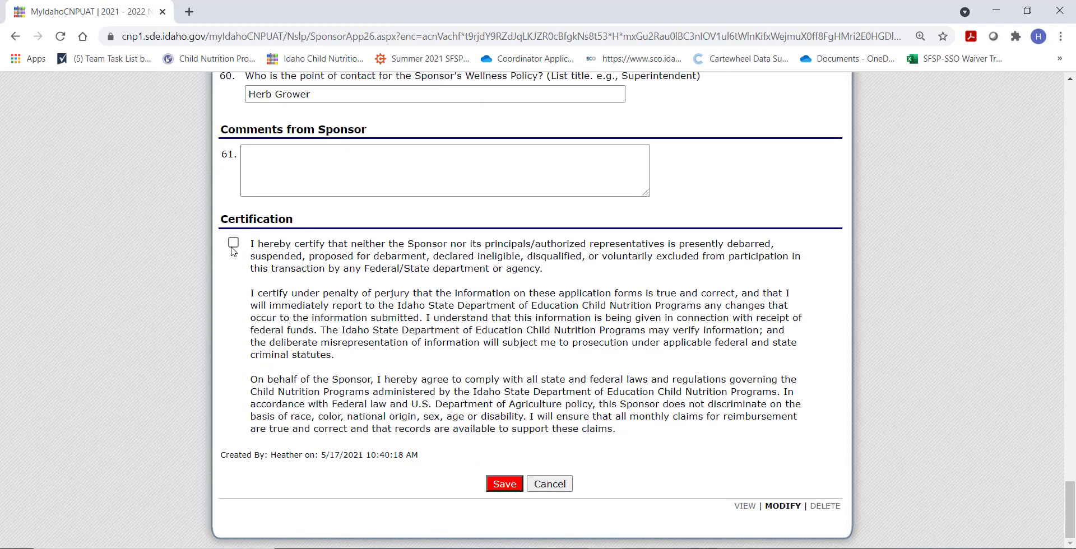
pyautogui.click(506, 485)
pyautogui.click(561, 352)
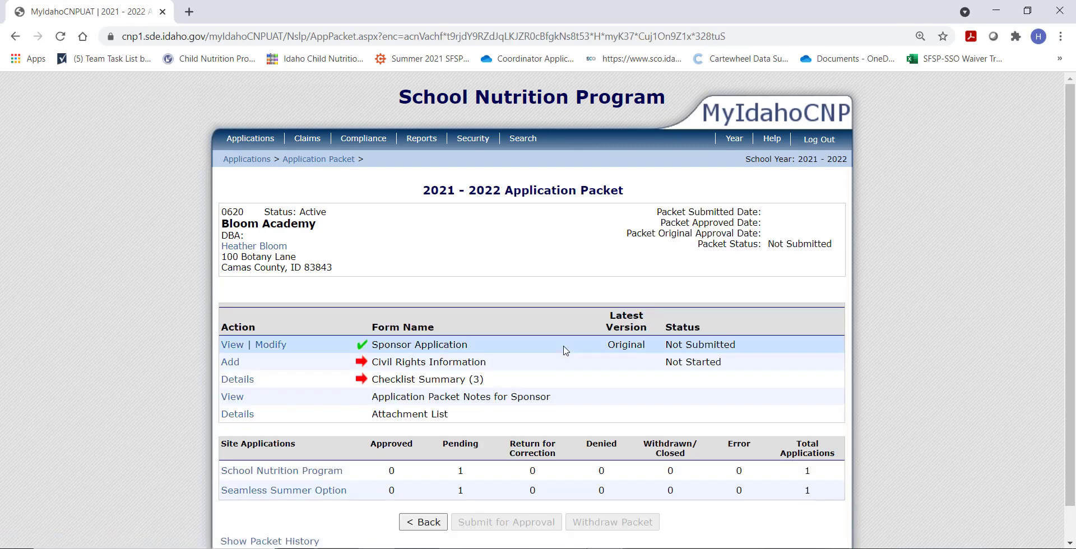
# Add the Civil Rights Information form, entering Camas County as the communities served and Flyers as the way of informing the community
pyautogui.click(227, 362)
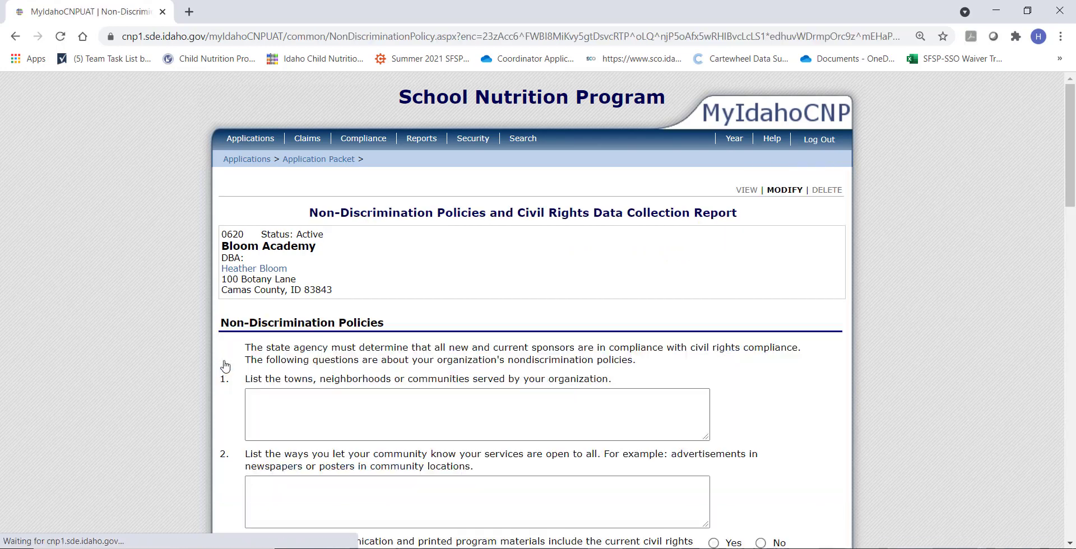
pyautogui.click(261, 417)
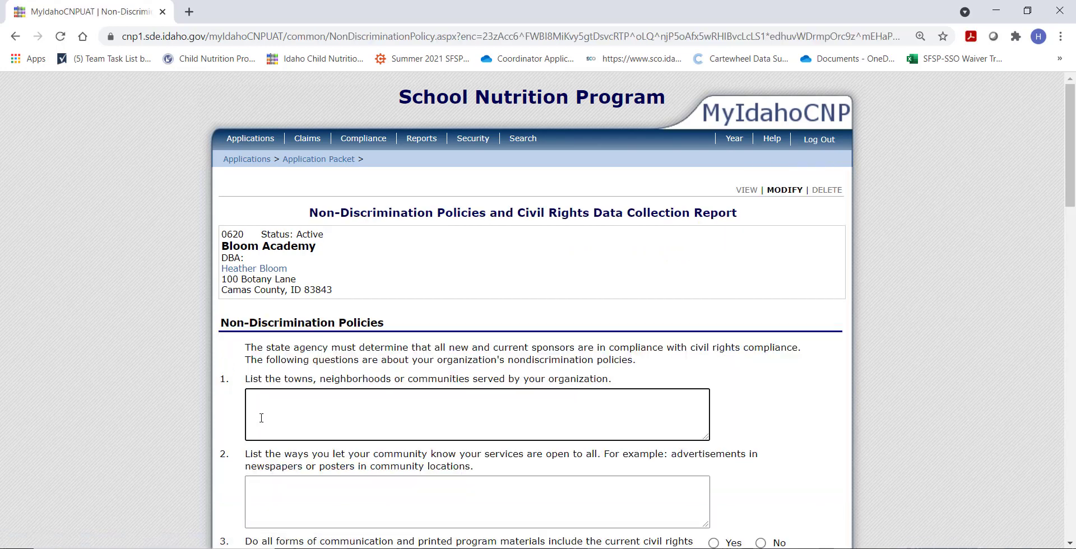
pyautogui.write('Camas County')
pyautogui.click(258, 494)
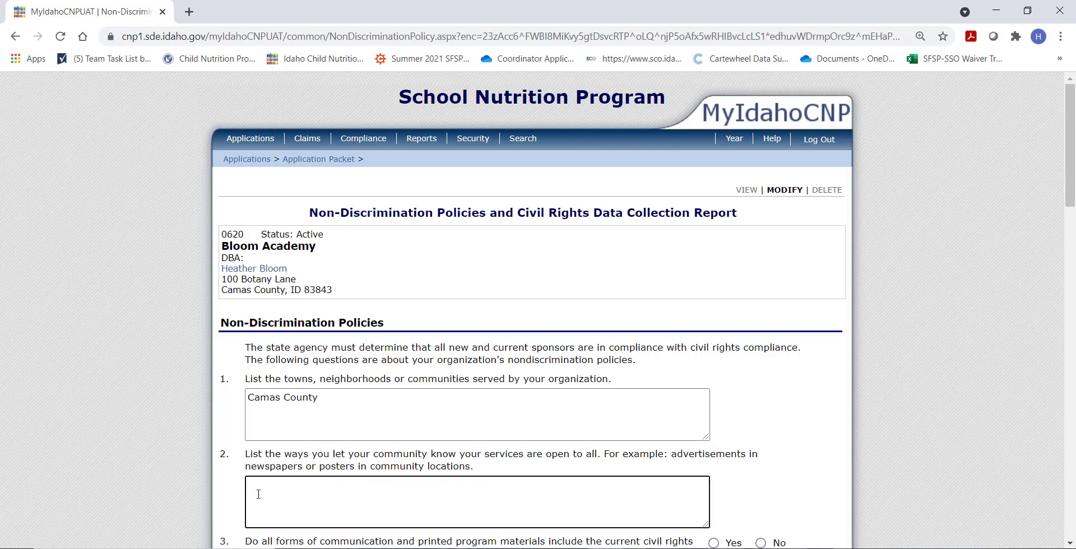
pyautogui.write('Flyers')
# Answer Yes to the nondiscrimination statement, "...And Justice For All" poster, and written material translation questions
pyautogui.scroll(-3, 258, 493)
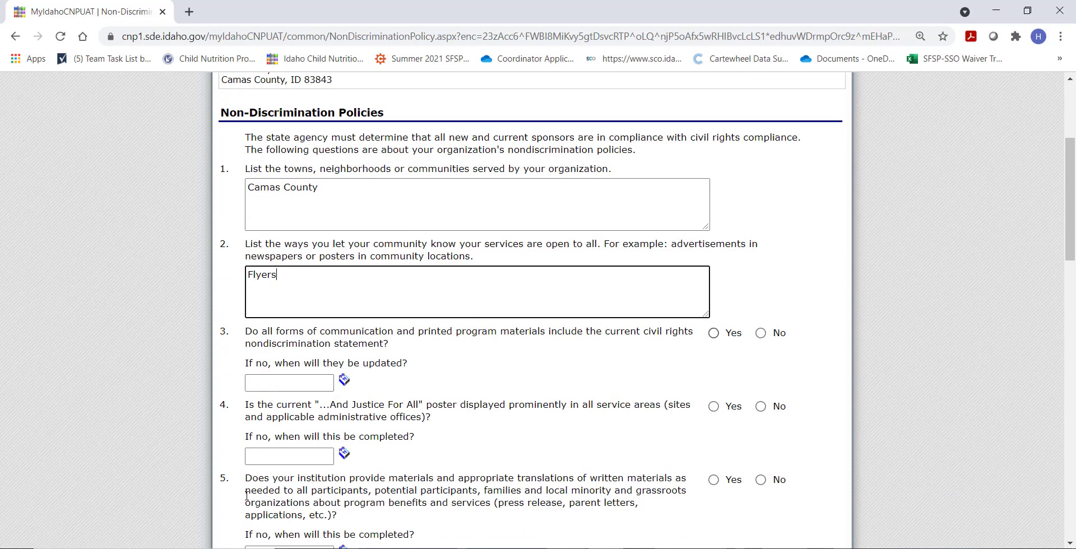
pyautogui.click(713, 333)
pyautogui.click(714, 407)
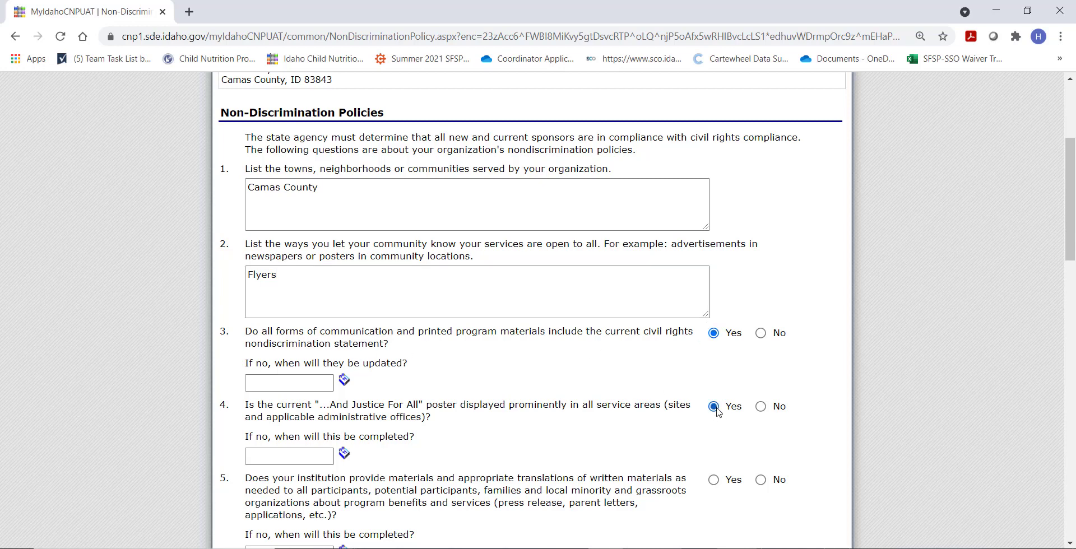
pyautogui.scroll(-2, 716, 411)
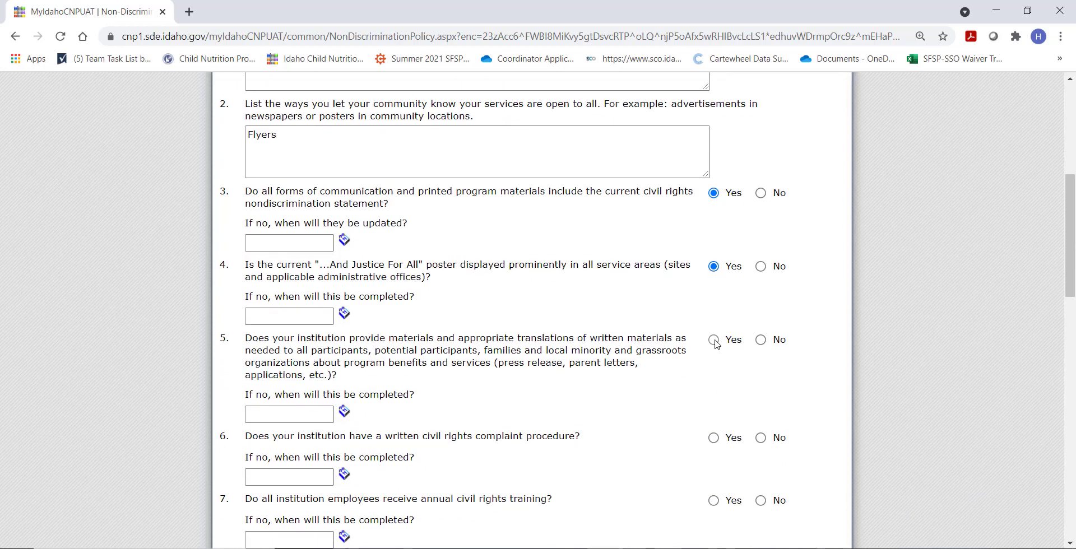
pyautogui.click(715, 341)
# Complete the civil rights form with Yes for questions 6, 8 and 9 and No for 10 through 13, certify it and save it
pyautogui.scroll(-3, 298, 347)
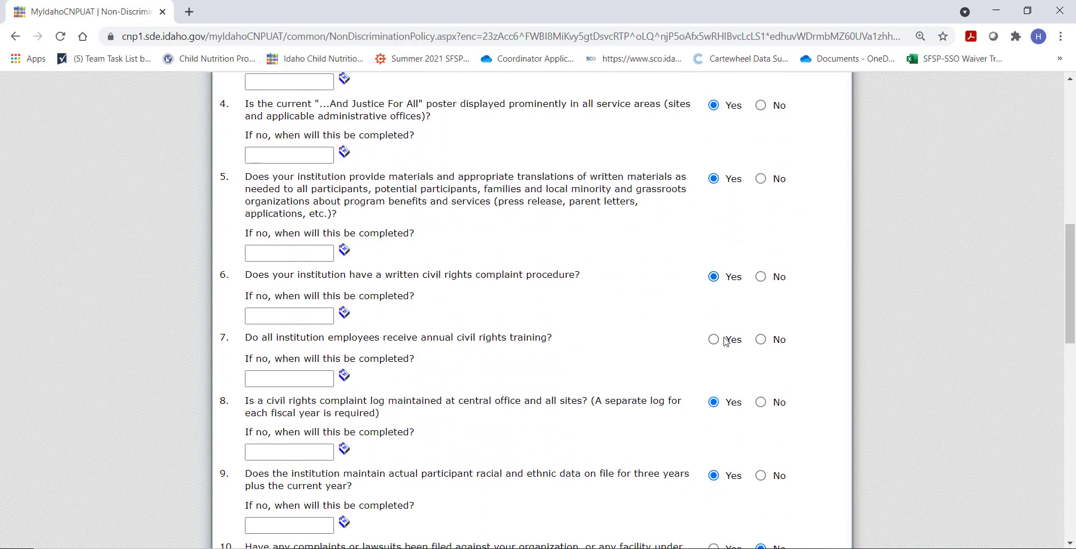
pyautogui.scroll(-14, 711, 344)
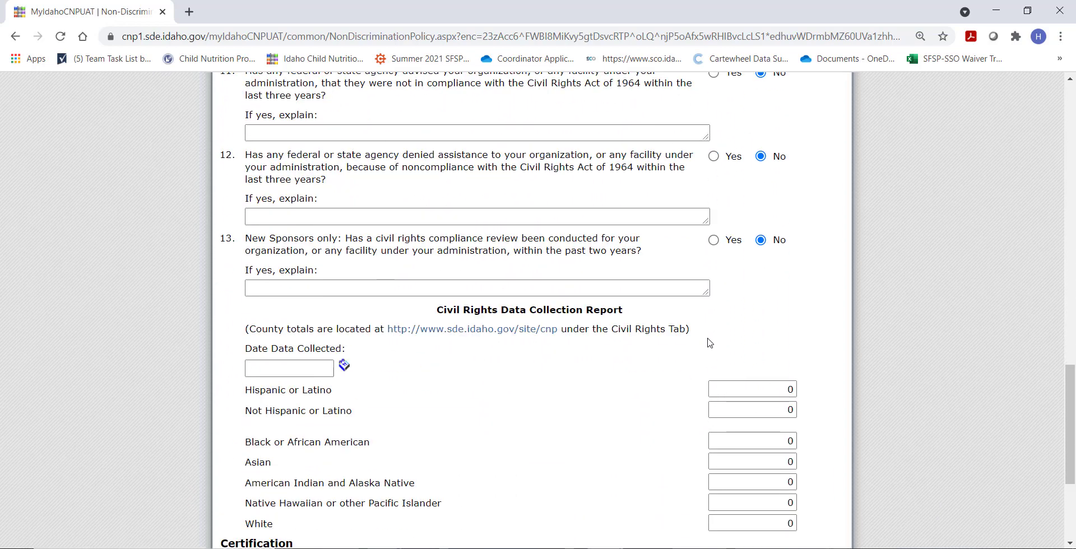
pyautogui.click(500, 482)
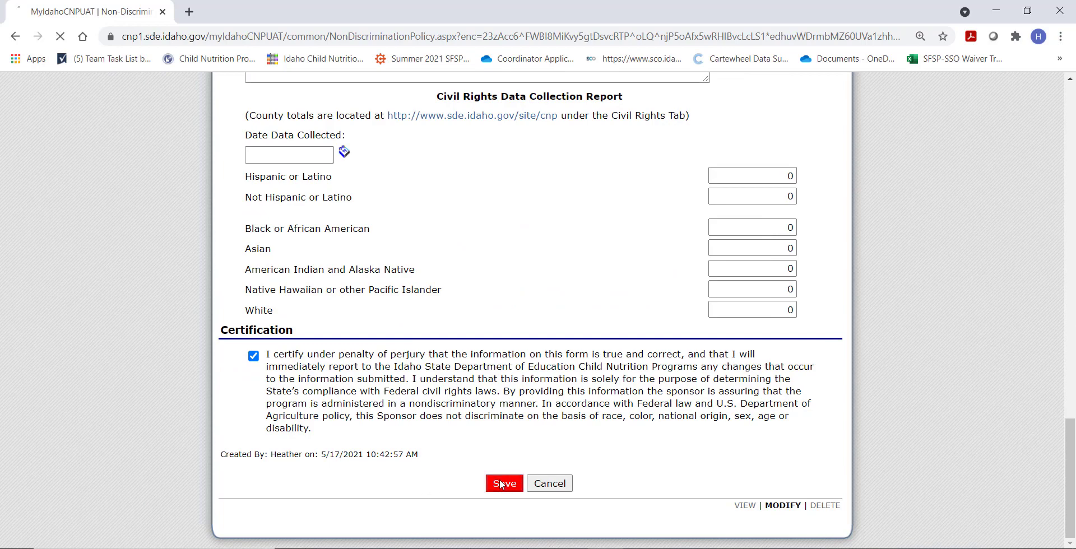
pyautogui.click(559, 353)
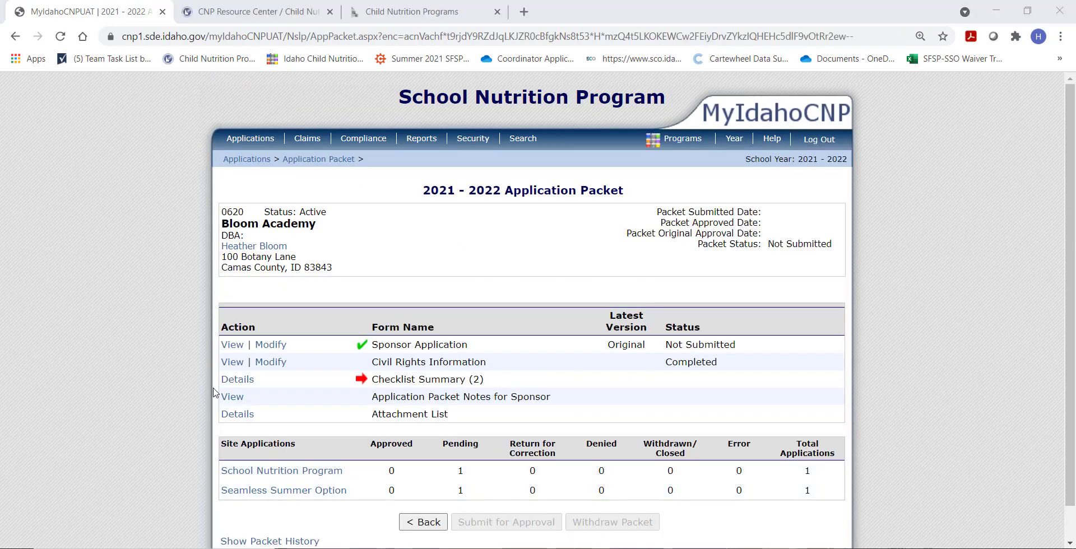
# Check the required documents in Bloom Academy's NSLP checklist and locate the Health Inspection Request among the downloadable NSLP Renewal Forms
pyautogui.click(230, 380)
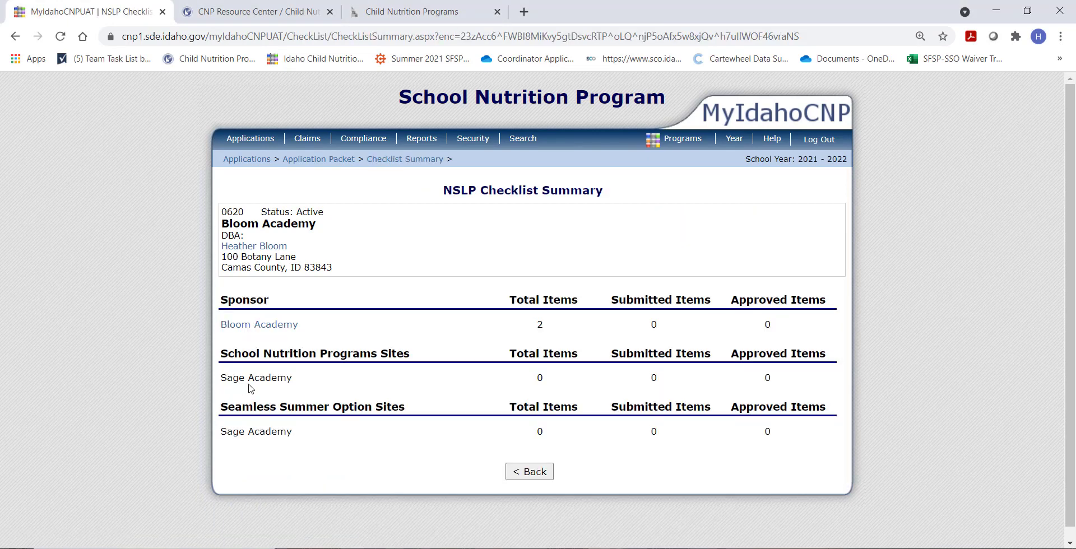
pyautogui.click(263, 326)
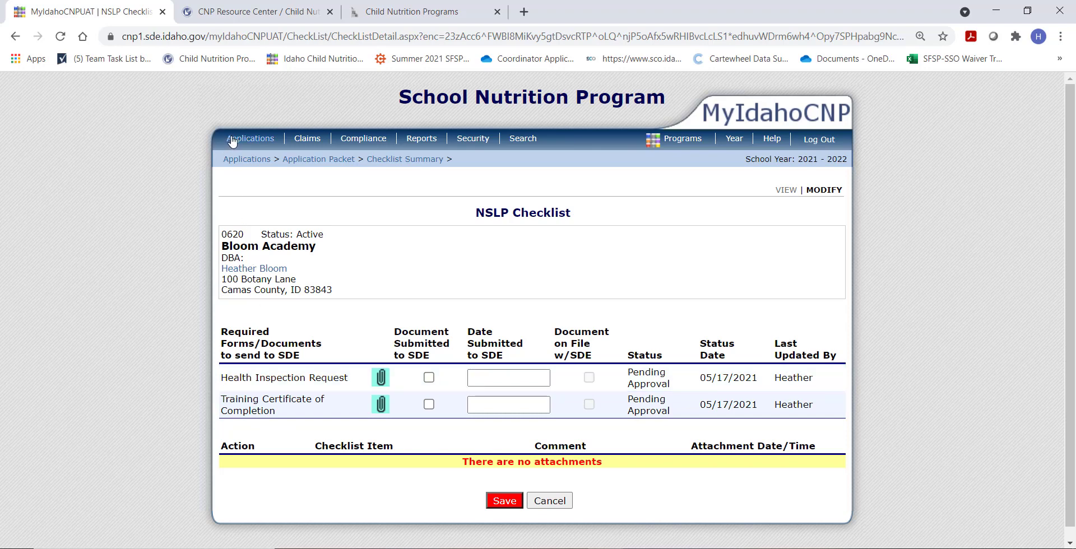
pyautogui.click(250, 138)
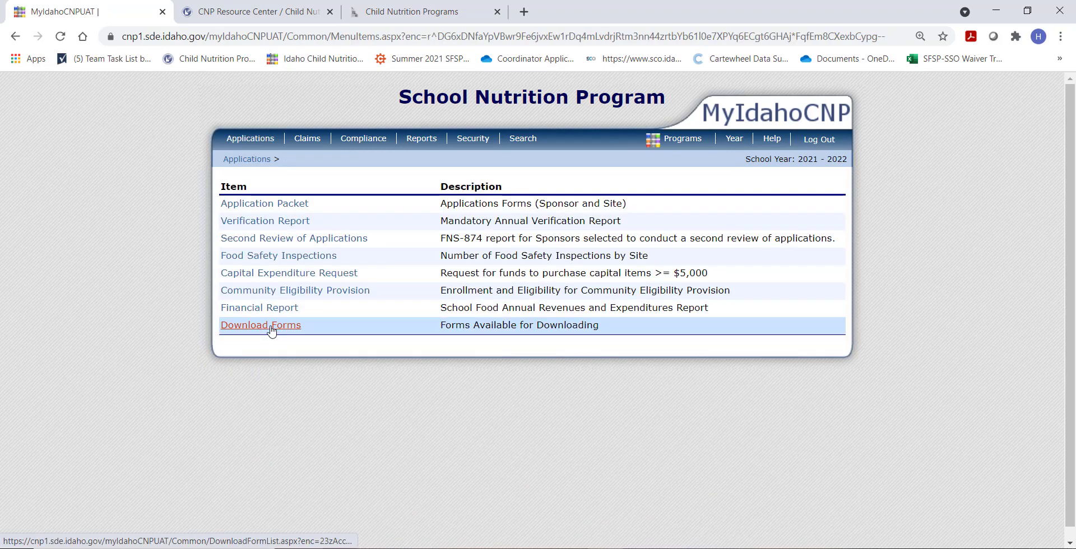
pyautogui.click(272, 331)
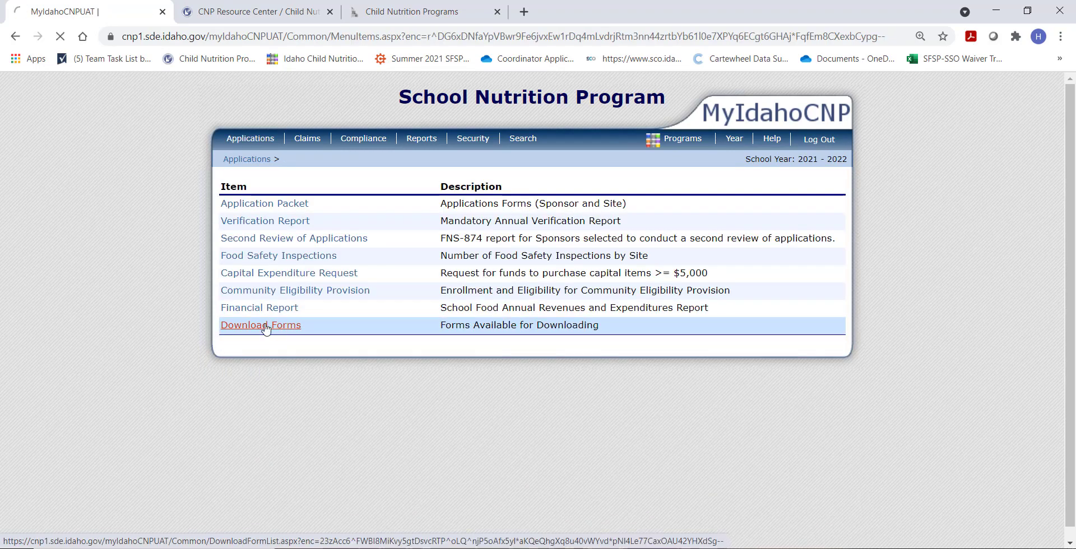
pyautogui.click(234, 254)
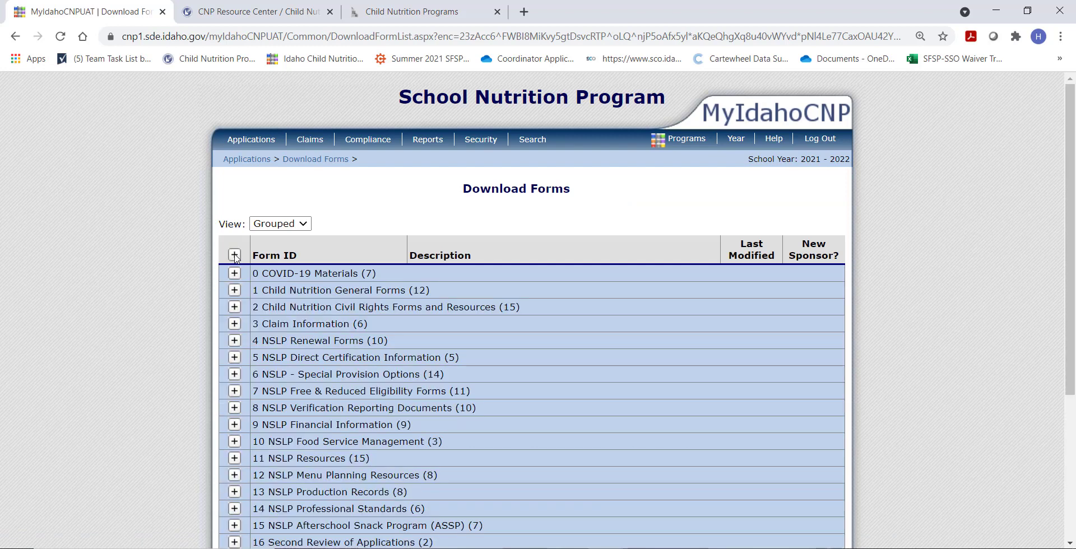
pyautogui.click(234, 340)
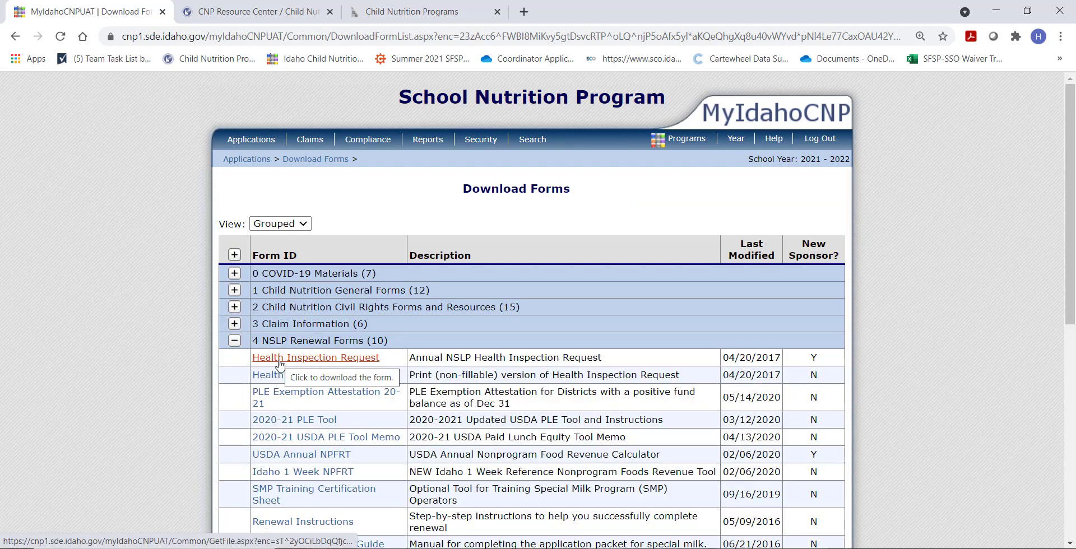
# Upload the Annual NSLP Health Inspection Request Letter from the SY21-22 Uploads folder to Bloom Academy's Health Inspection Request checklist item
pyautogui.click(256, 141)
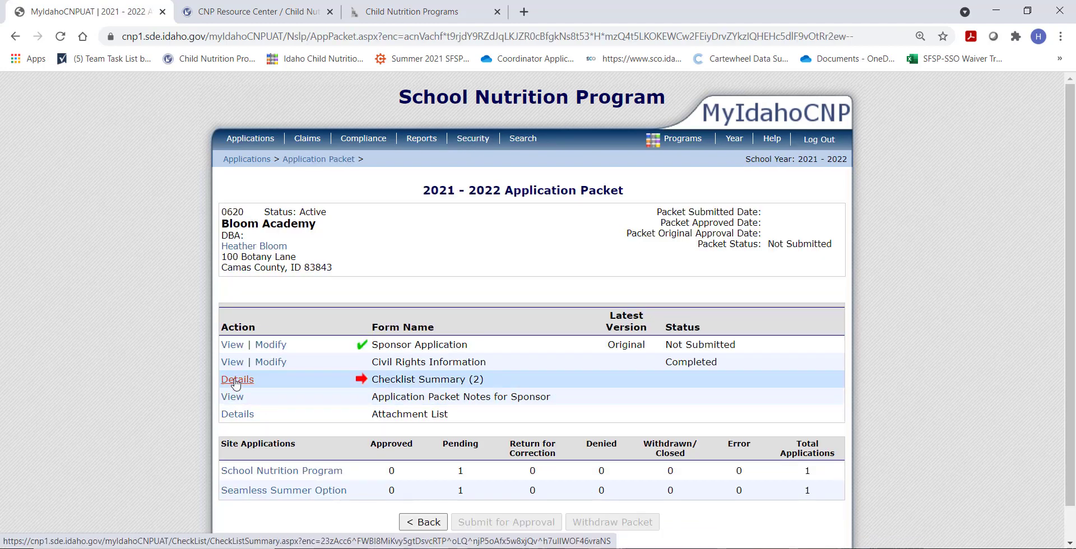
pyautogui.click(236, 383)
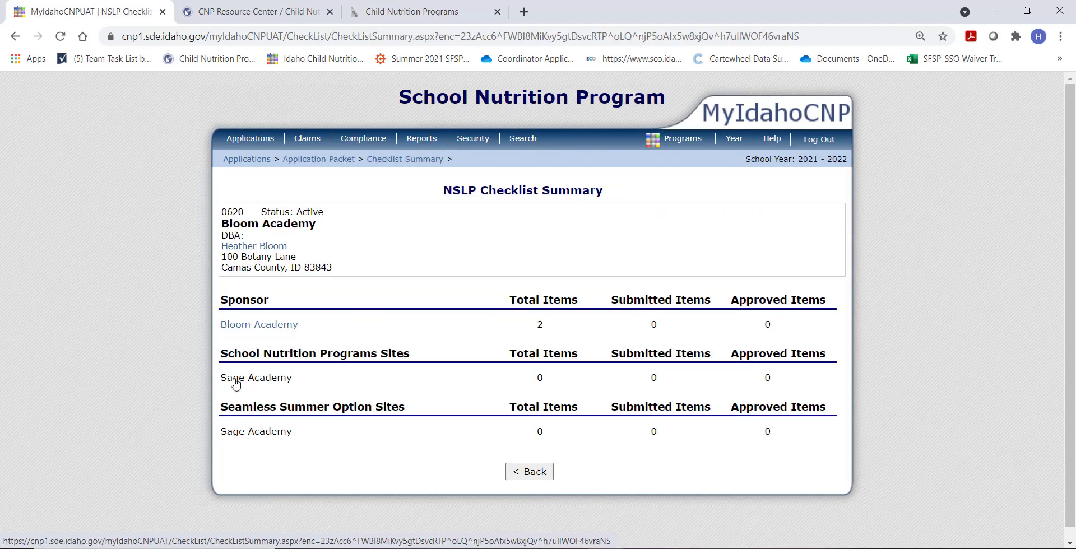
pyautogui.click(239, 331)
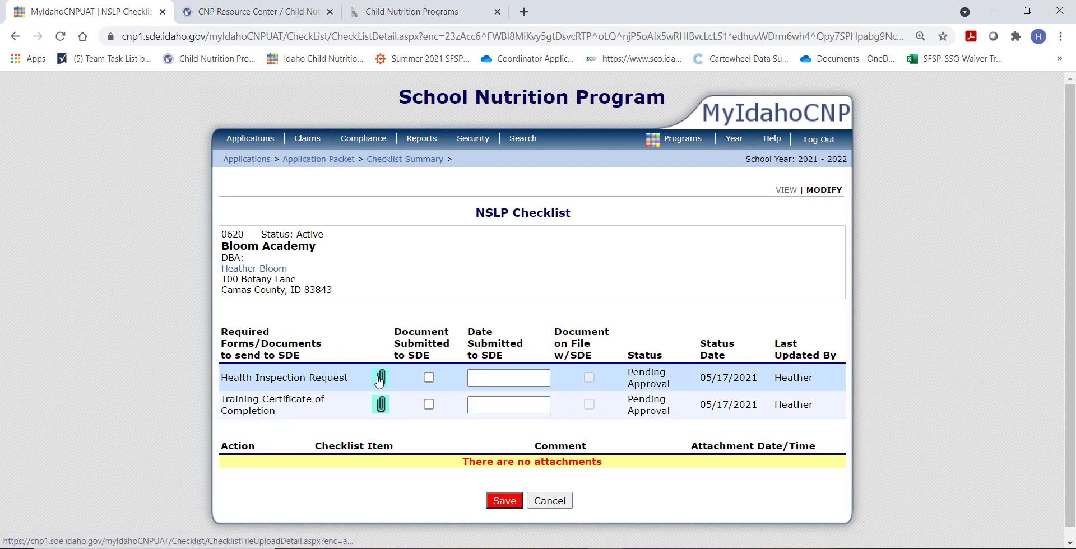
pyautogui.click(380, 378)
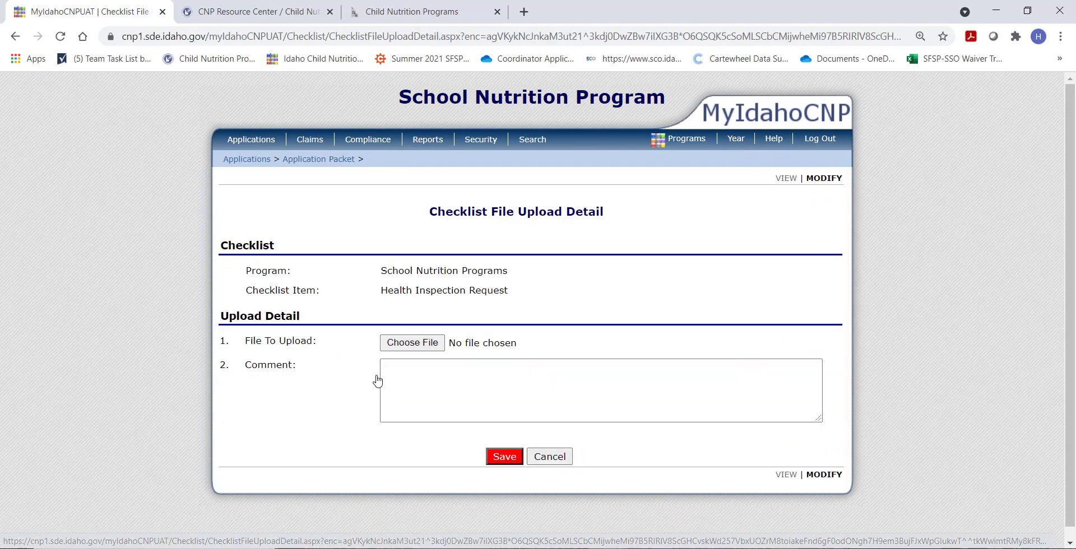
pyautogui.click(406, 343)
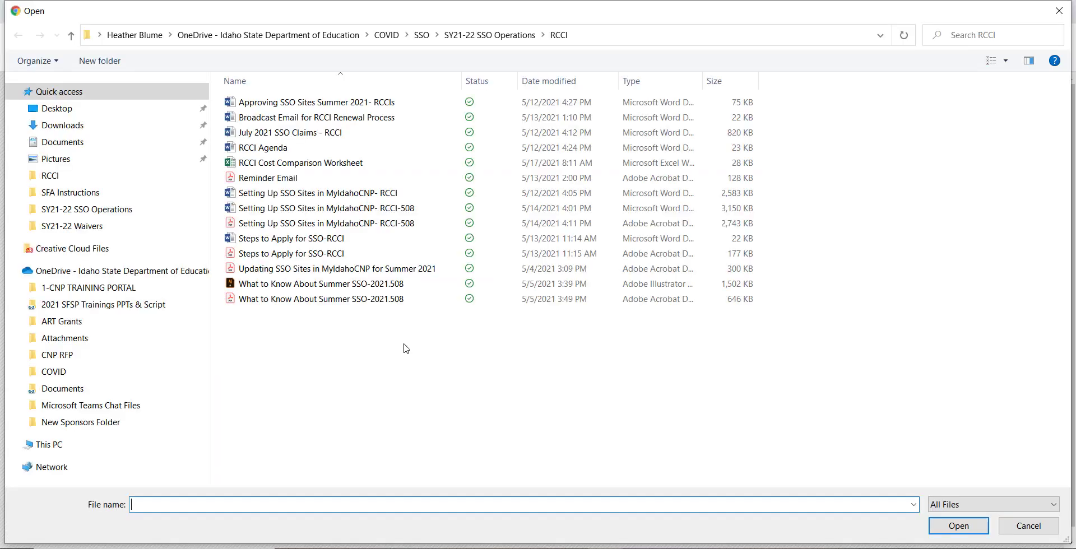
pyautogui.click(482, 42)
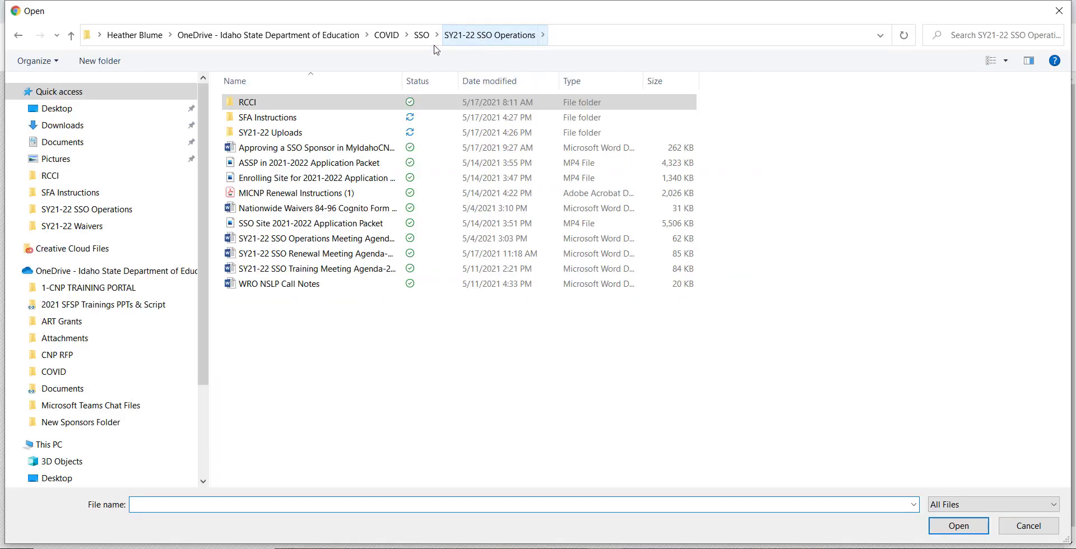
pyautogui.doubleClick(291, 132)
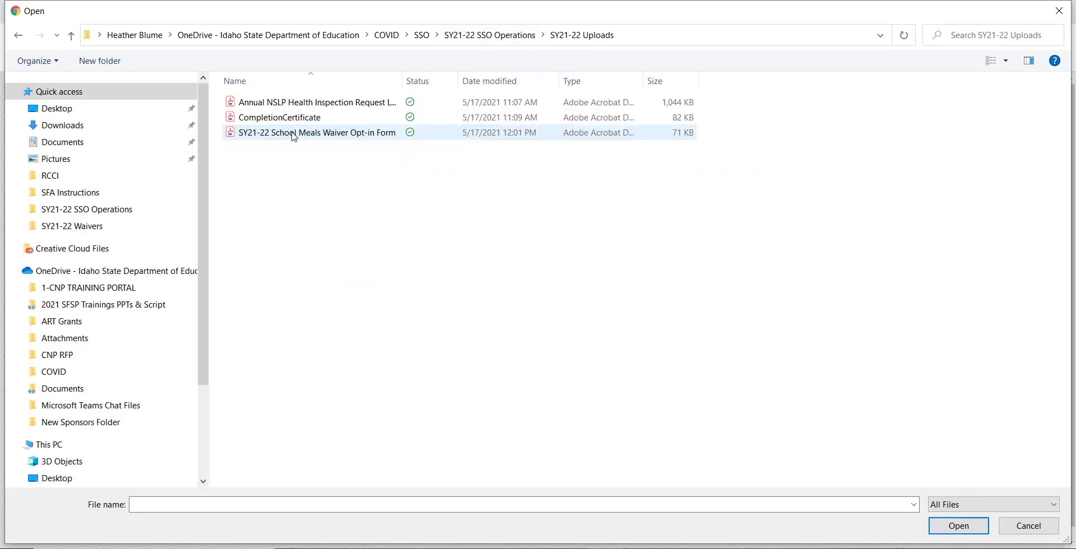
pyautogui.click(301, 104)
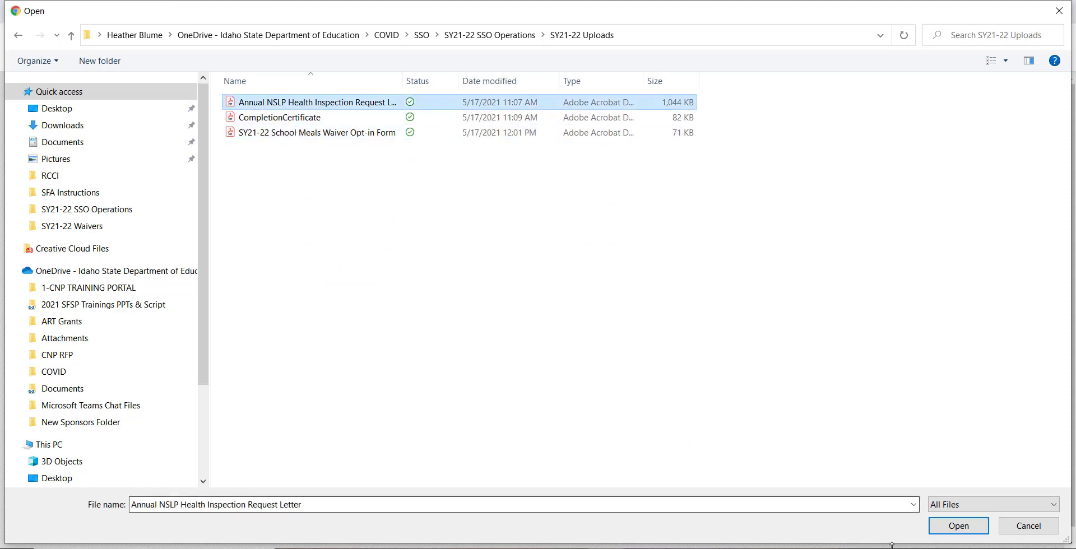
pyautogui.click(945, 527)
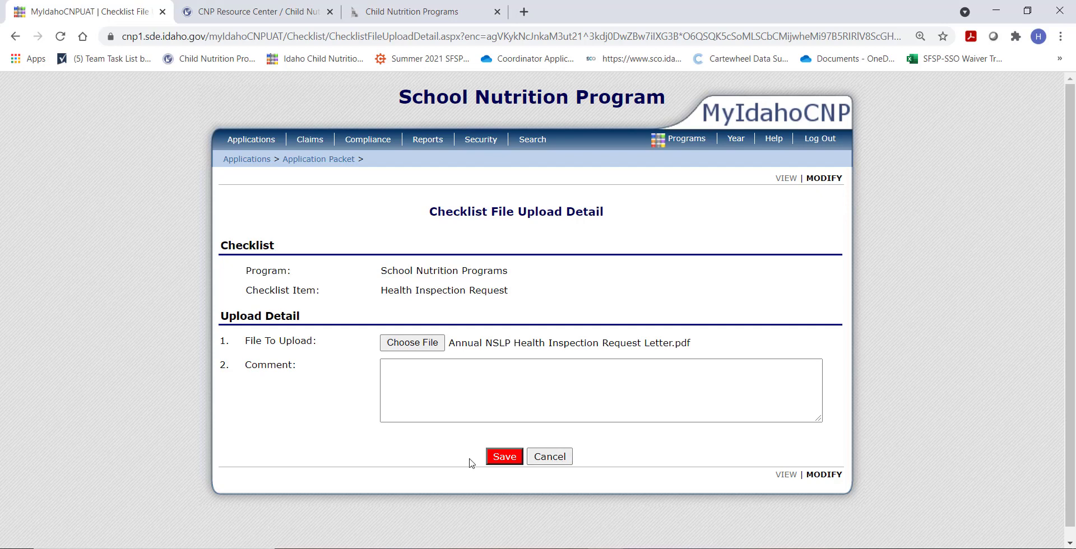
pyautogui.click(493, 460)
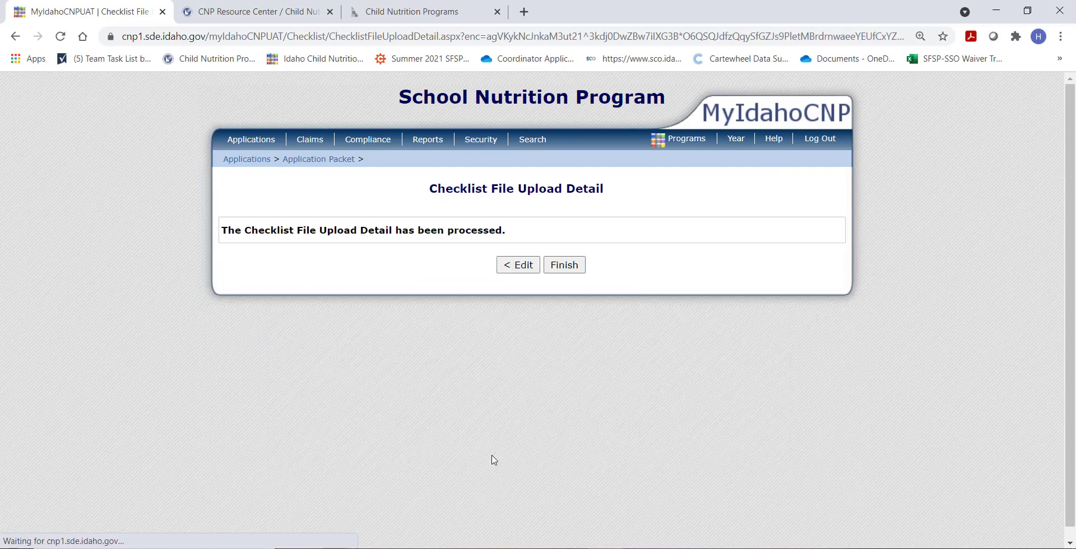
pyautogui.click(563, 268)
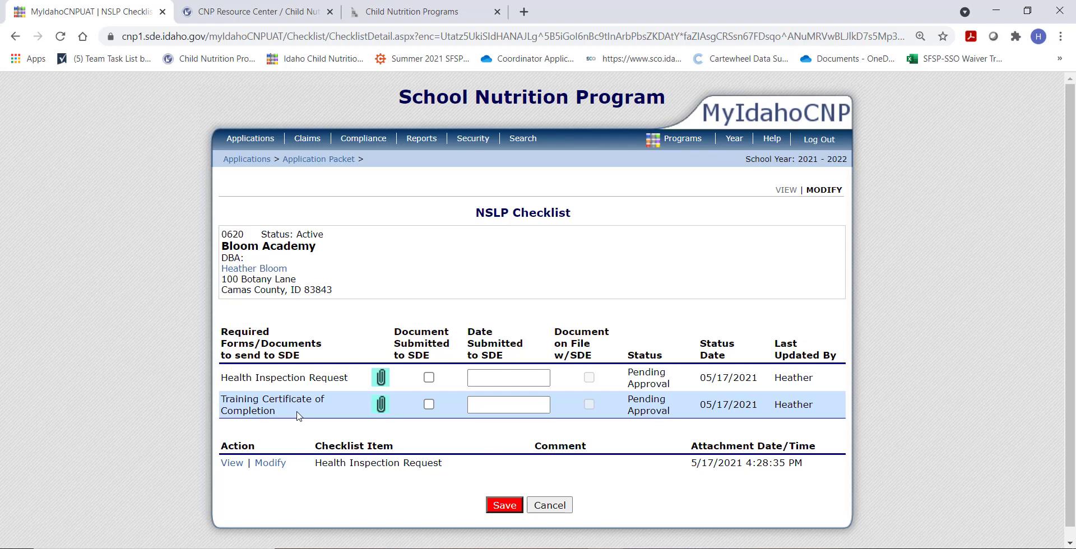
# Upload the CompletionCertificate file to the Training Certificate of Completion checklist item and finish the upload
pyautogui.click(380, 409)
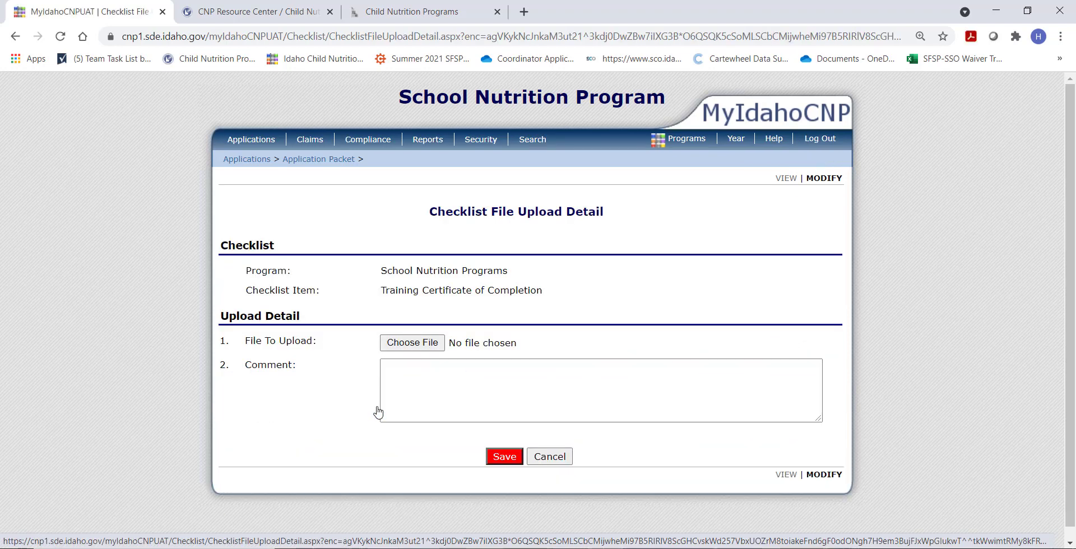
pyautogui.click(393, 343)
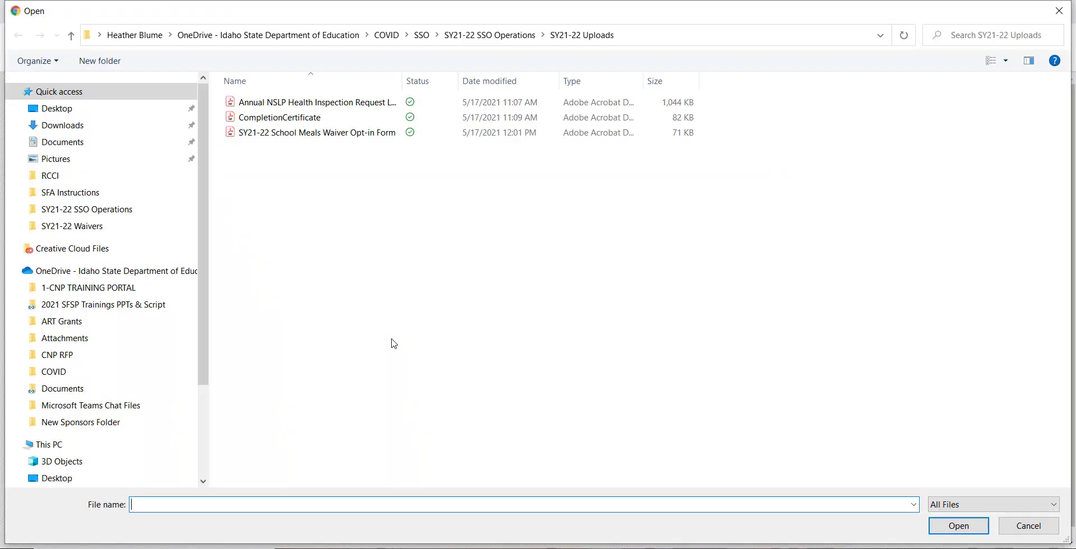
pyautogui.click(265, 122)
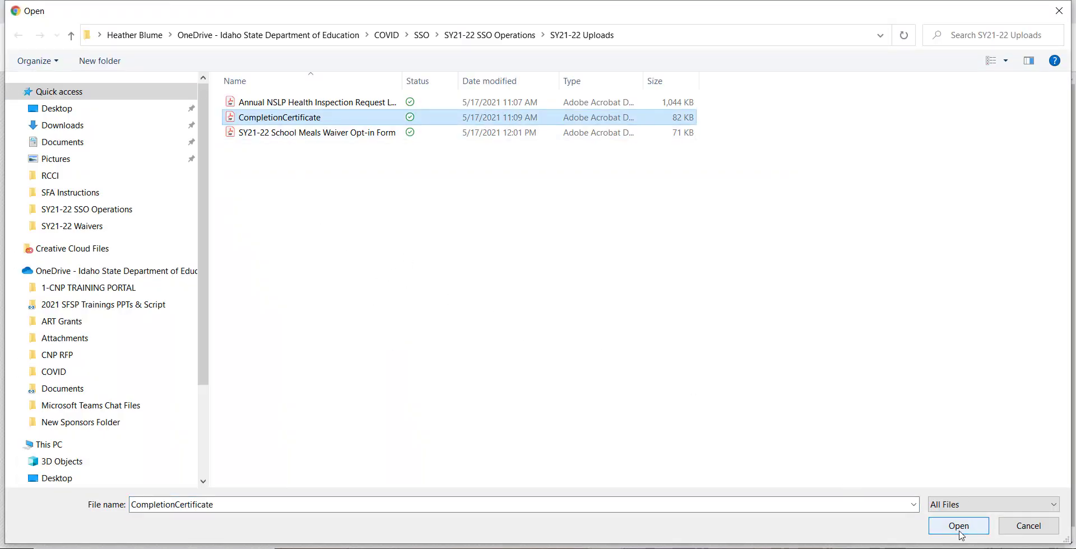
pyautogui.click(959, 532)
pyautogui.click(506, 457)
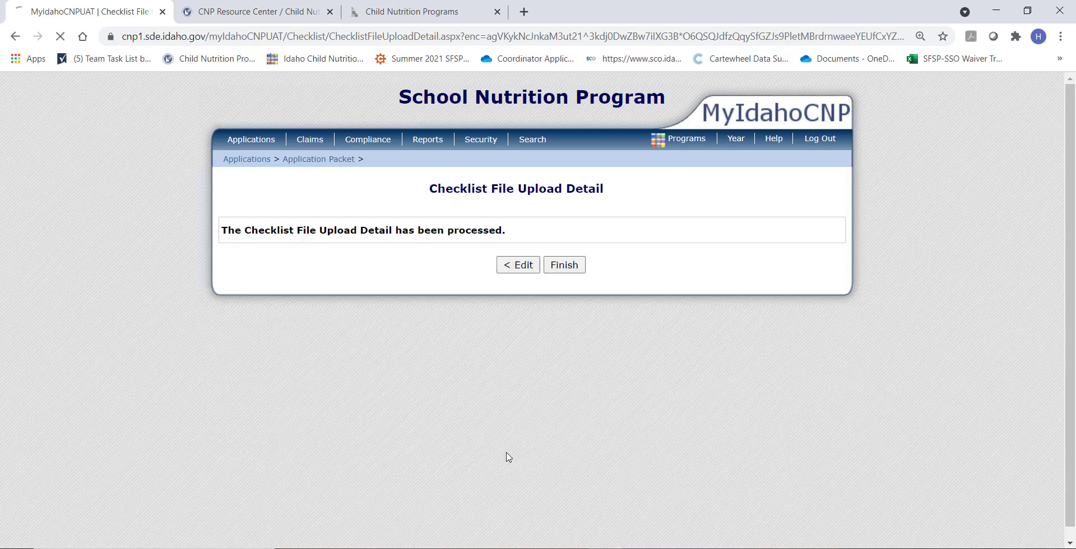
pyautogui.click(563, 266)
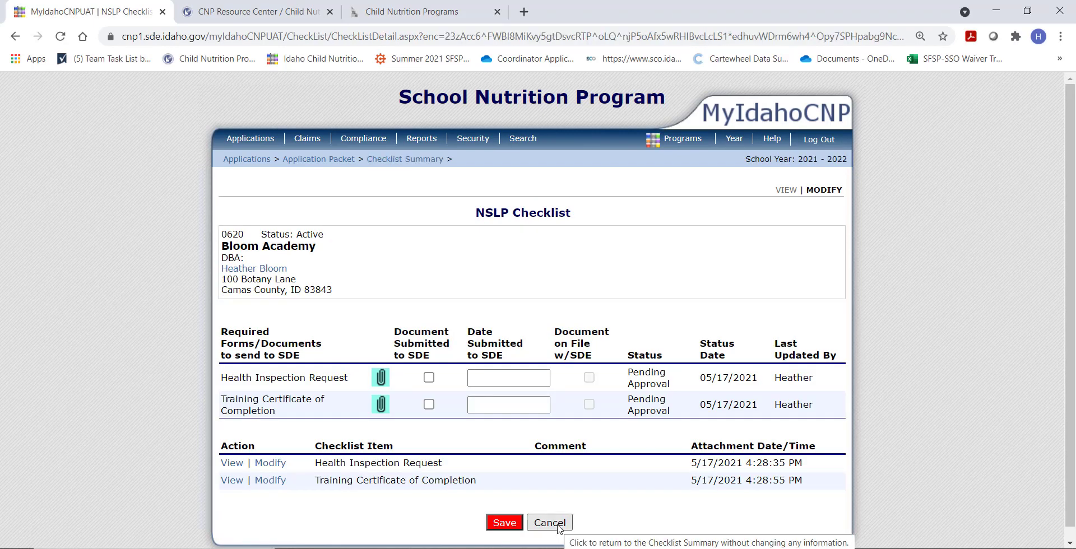
# Mark both checklist documents as submitted to SDE, save the checklist and return to the application packet
pyautogui.click(429, 377)
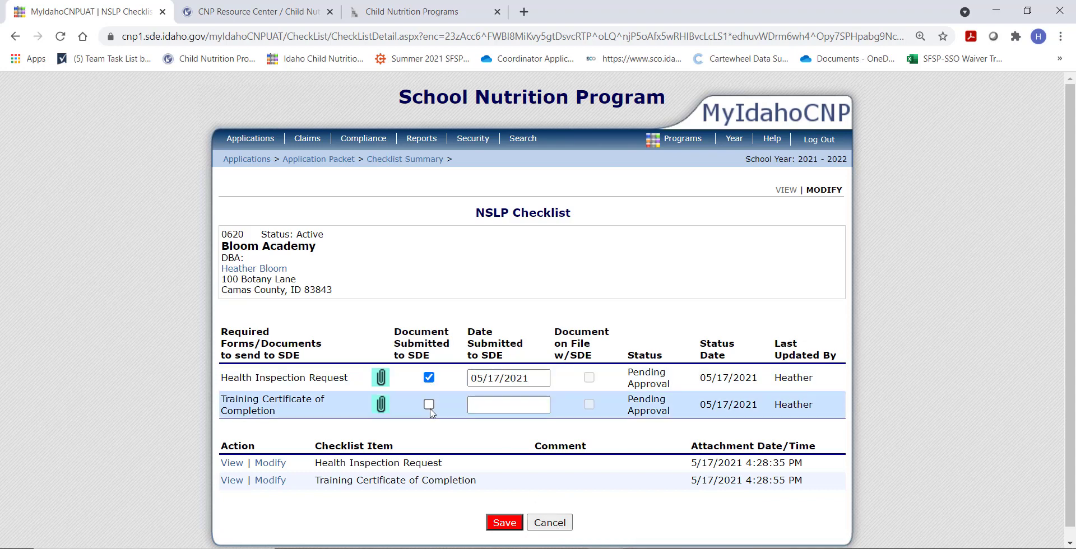
pyautogui.click(428, 405)
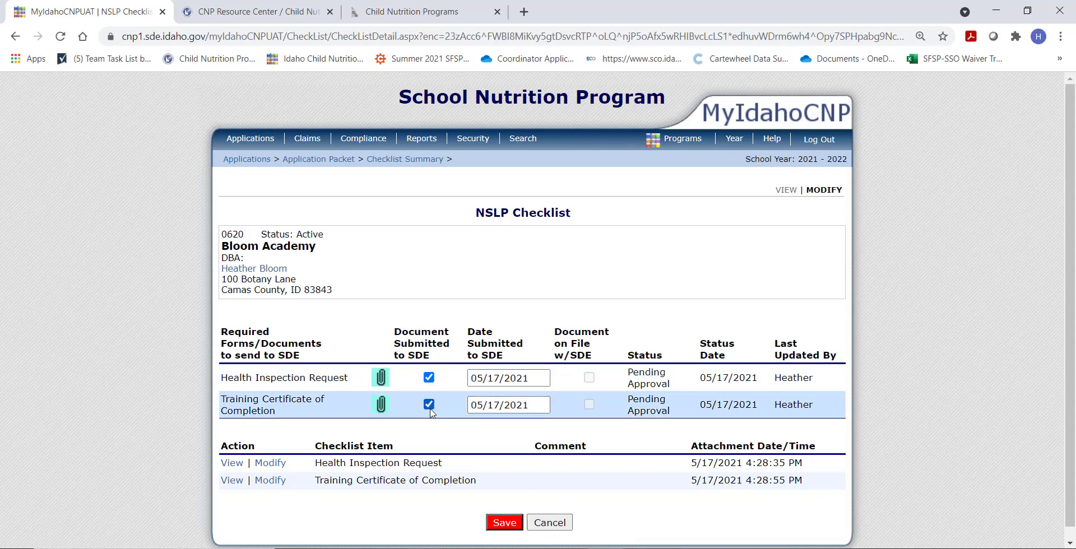
pyautogui.click(488, 519)
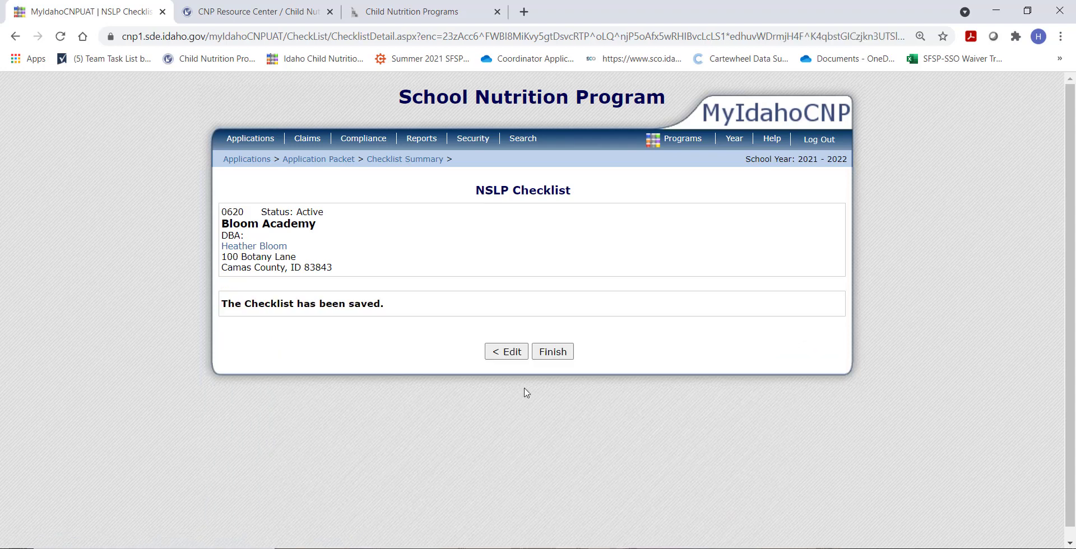
pyautogui.click(552, 351)
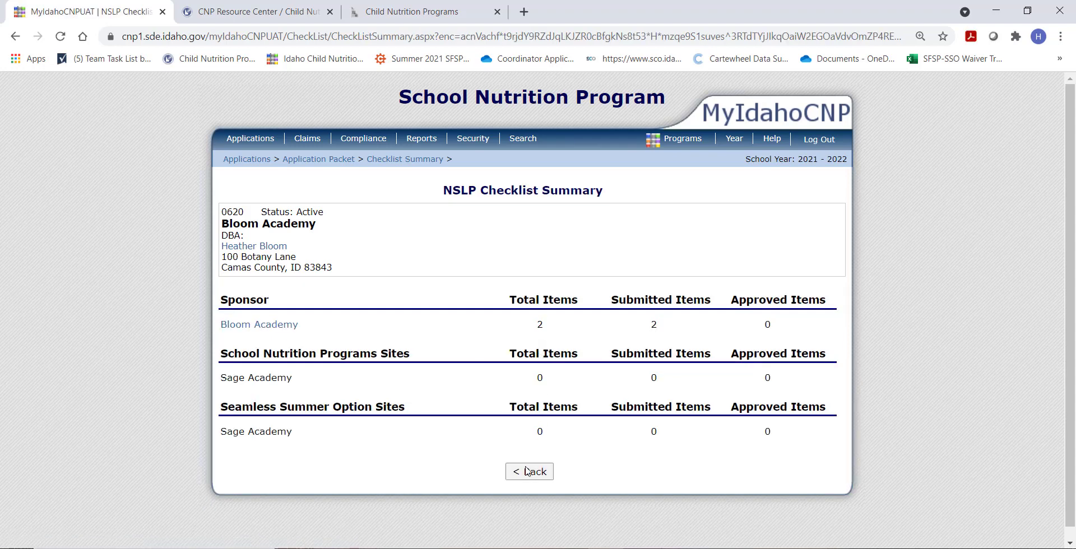
pyautogui.click(527, 471)
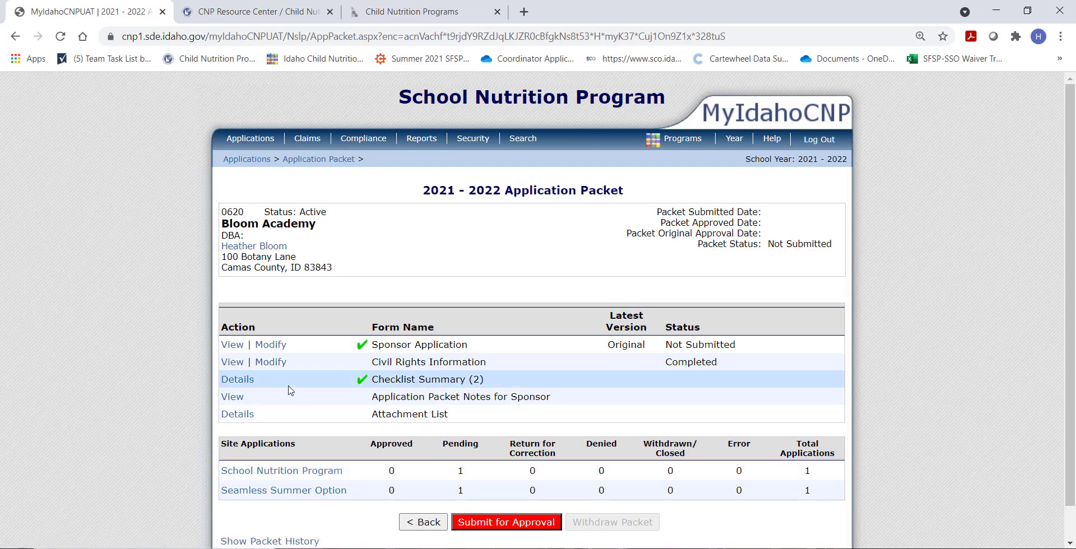
# Add the SY21-22 School Meals Waiver Opt-in Form to the packet's attachment list and save it
pyautogui.click(238, 419)
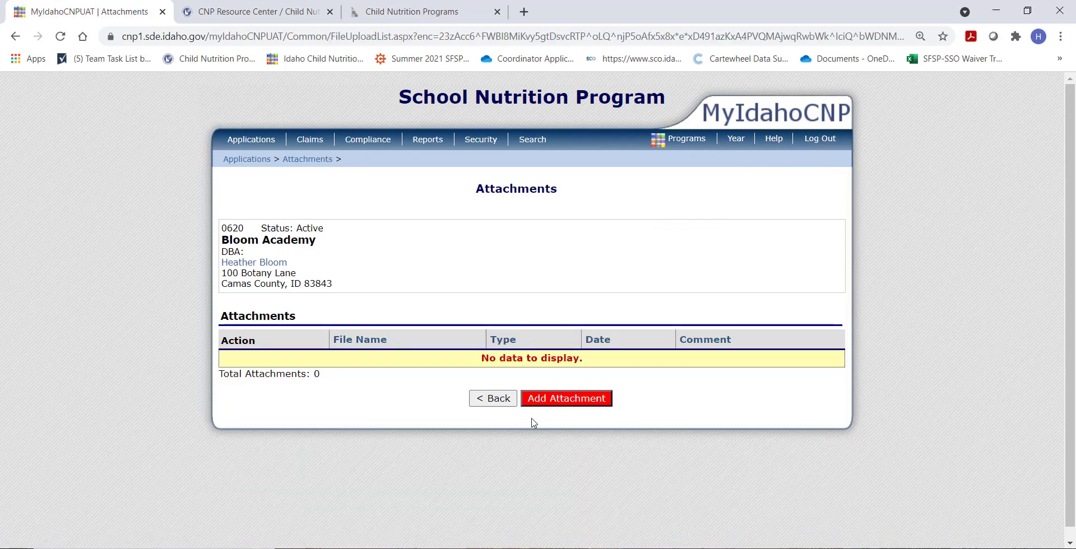
pyautogui.click(542, 405)
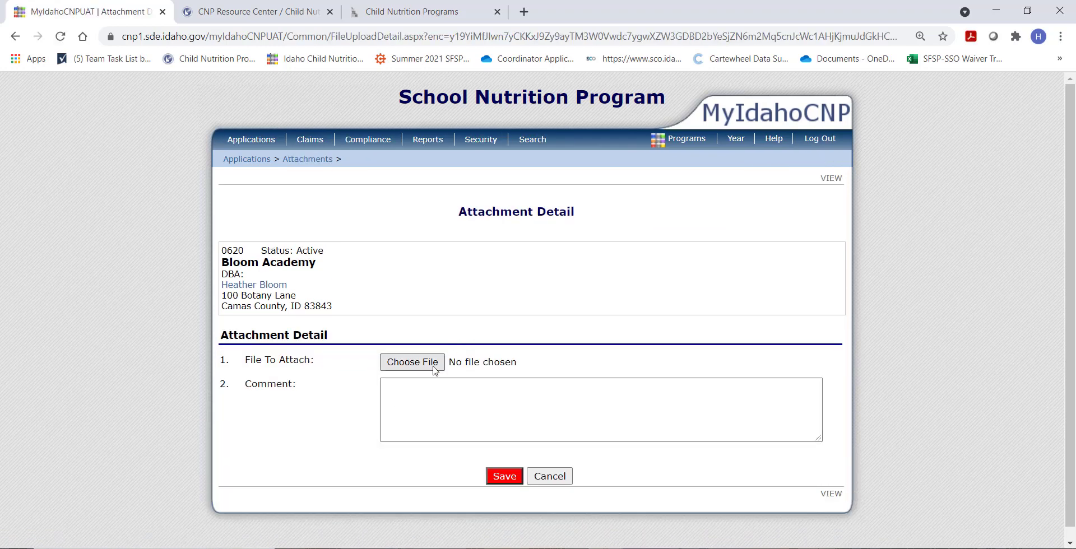
pyautogui.click(435, 365)
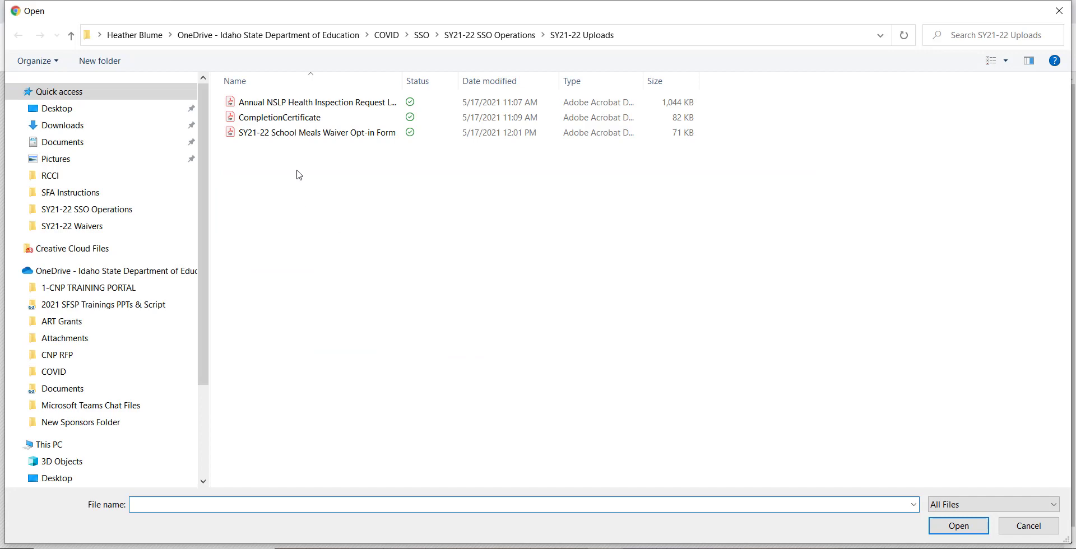
pyautogui.click(317, 138)
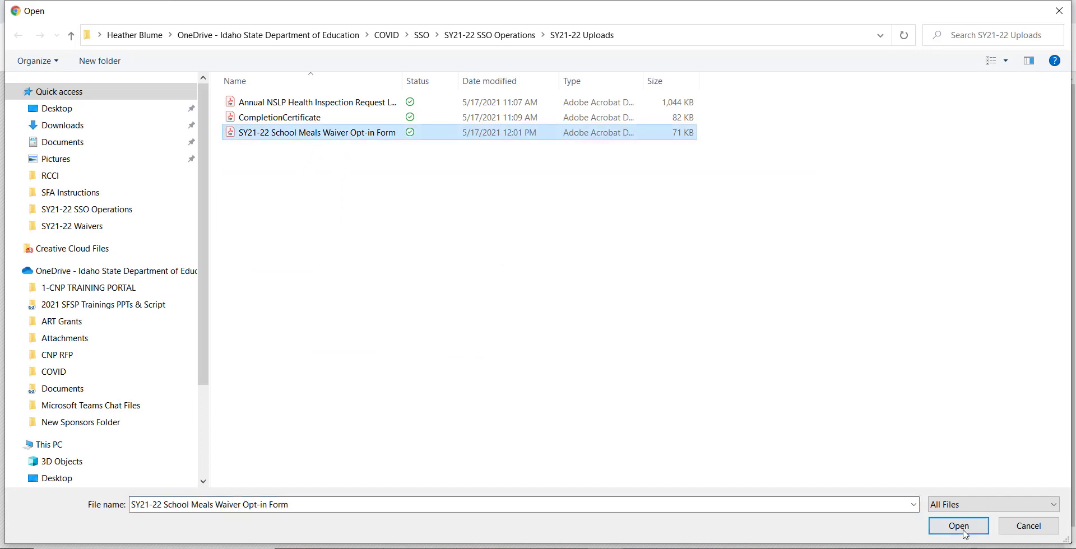
pyautogui.click(958, 525)
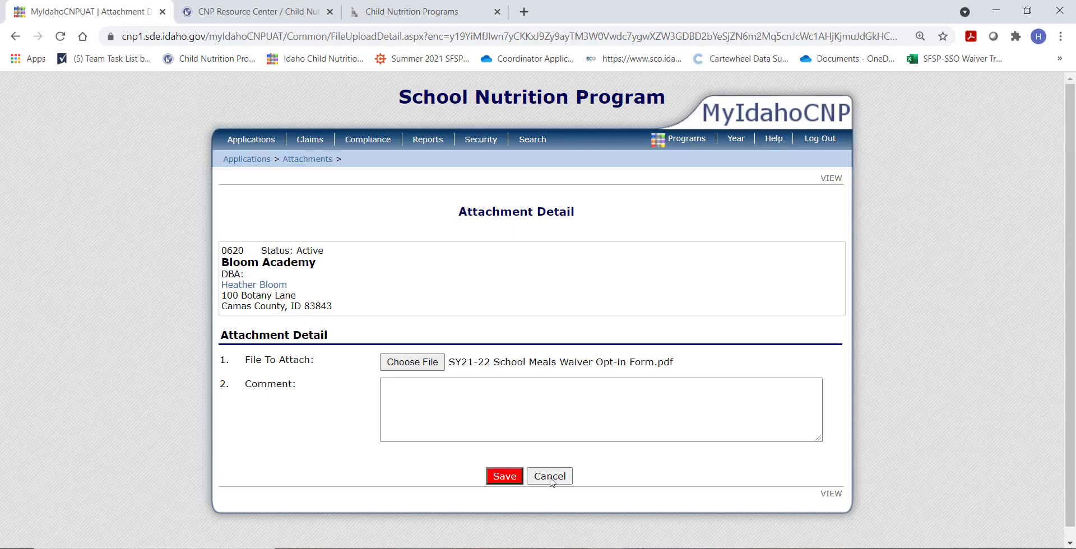
pyautogui.click(505, 477)
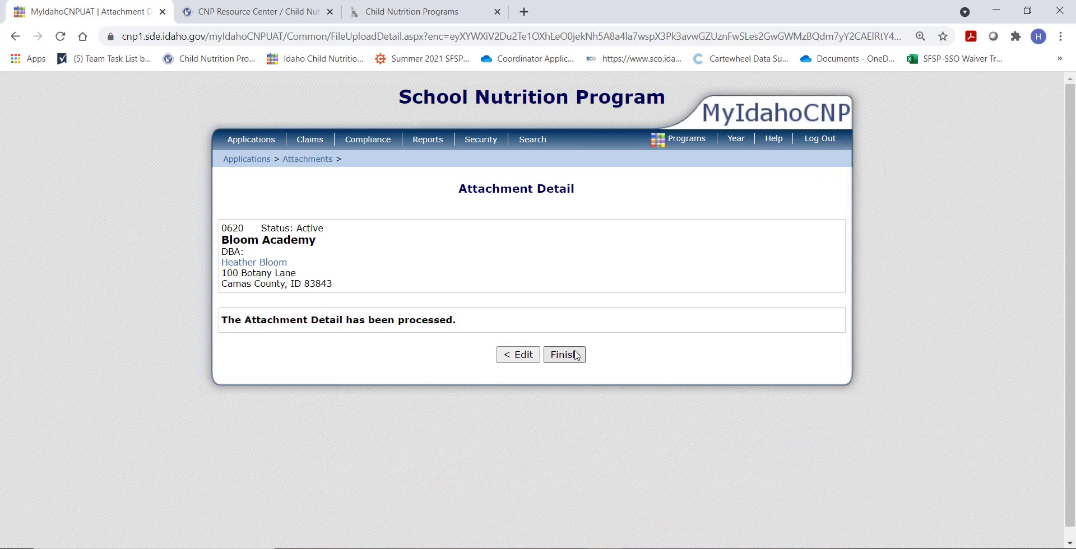
pyautogui.click(576, 354)
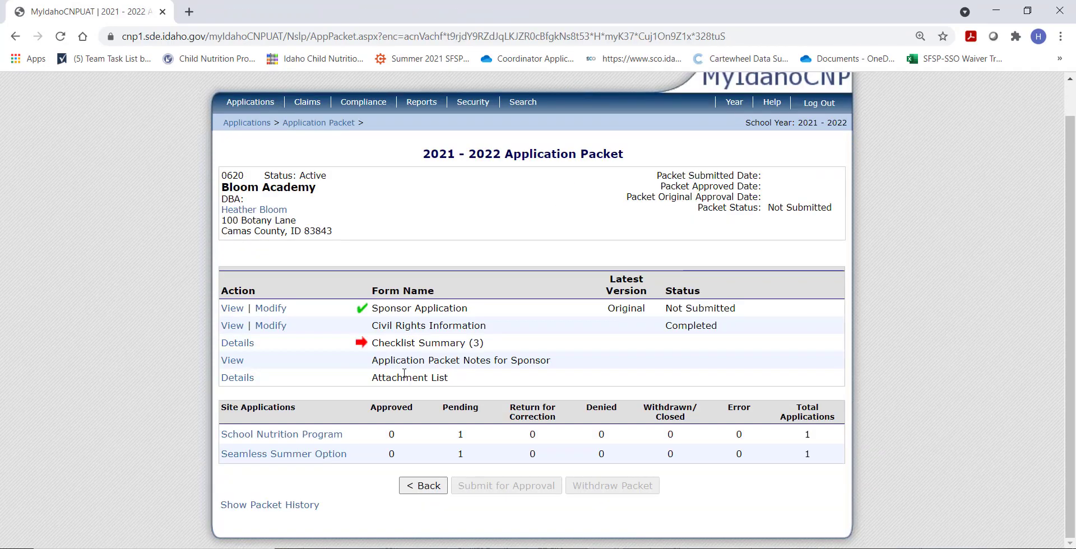
# Open Sage Academy's Seamless Summer Option site application for modification and go to its Period of Operation section
pyautogui.click(266, 454)
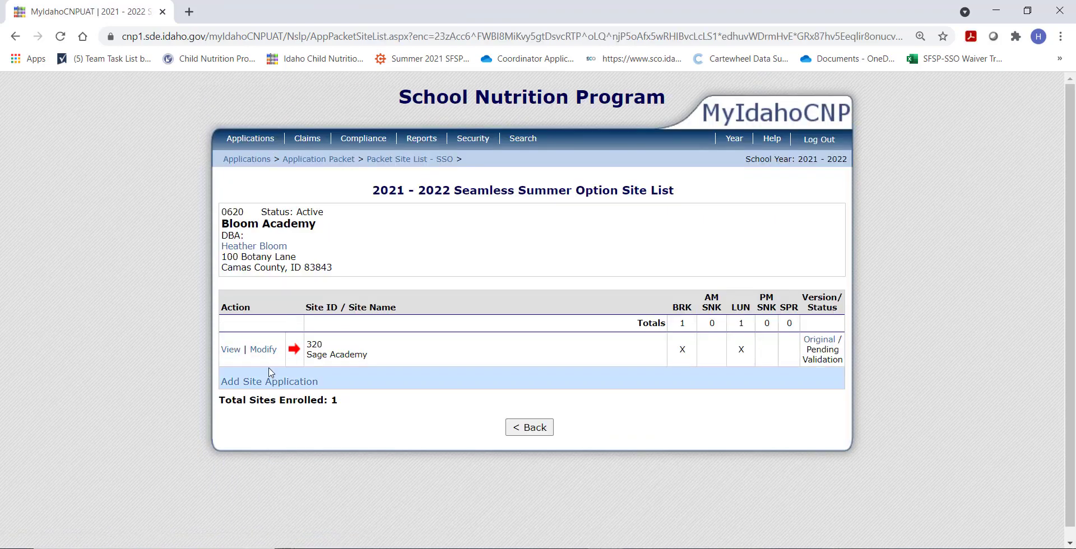
pyautogui.click(264, 349)
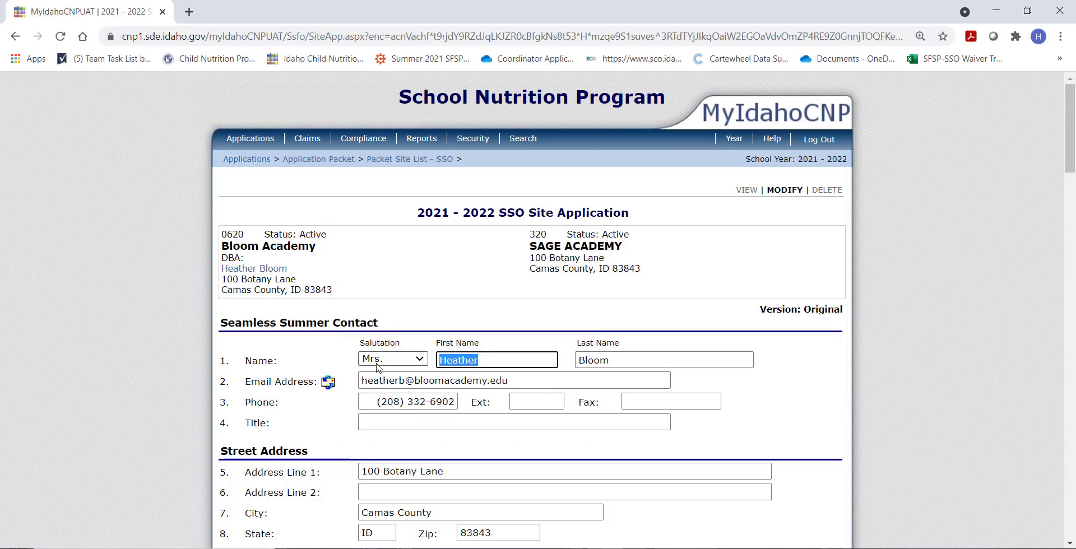
pyautogui.scroll(-5, 374, 368)
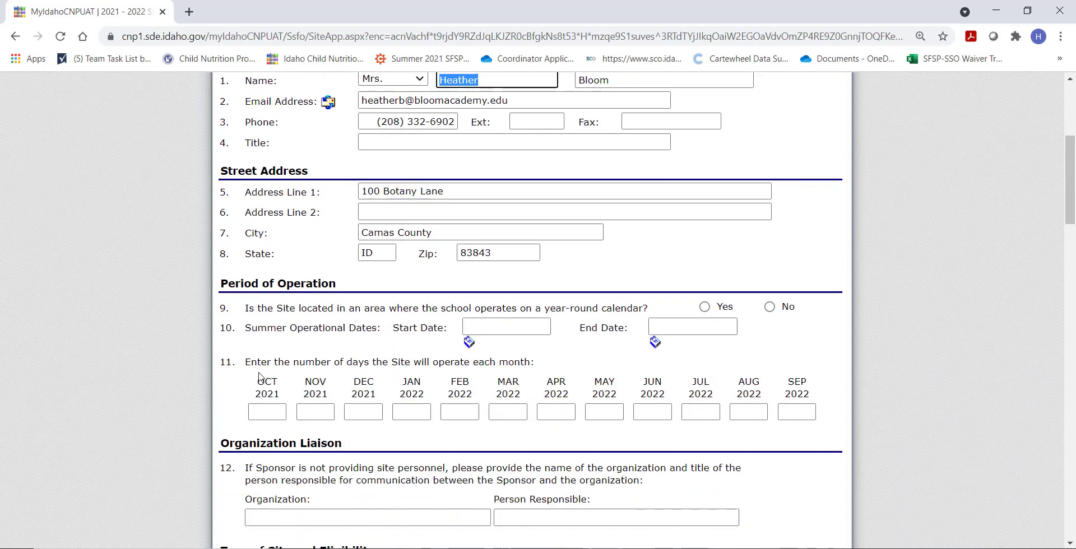
# Set the start date of the site's summer operational dates to 10/01/2021
pyautogui.click(469, 346)
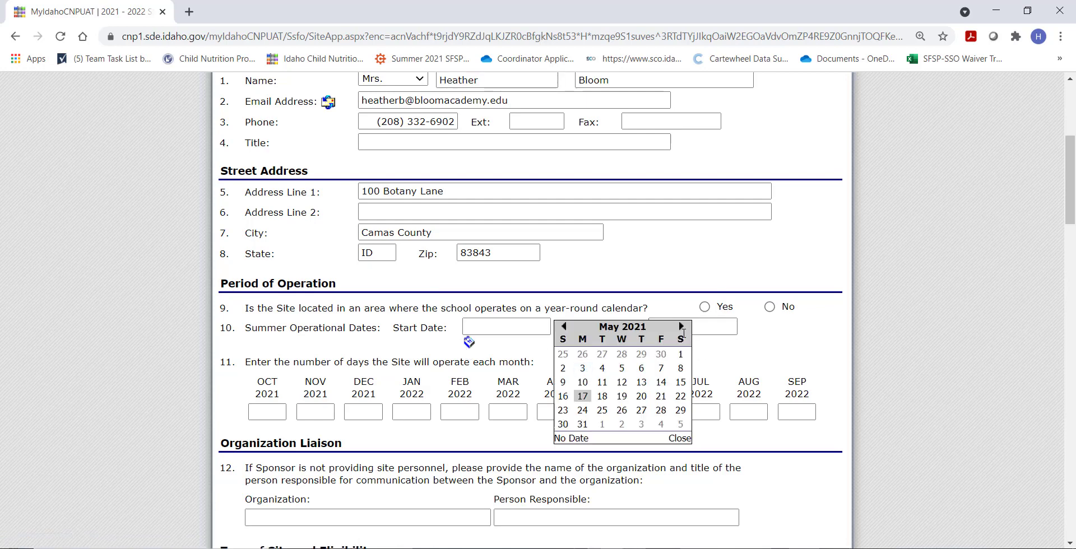
pyautogui.click(681, 327)
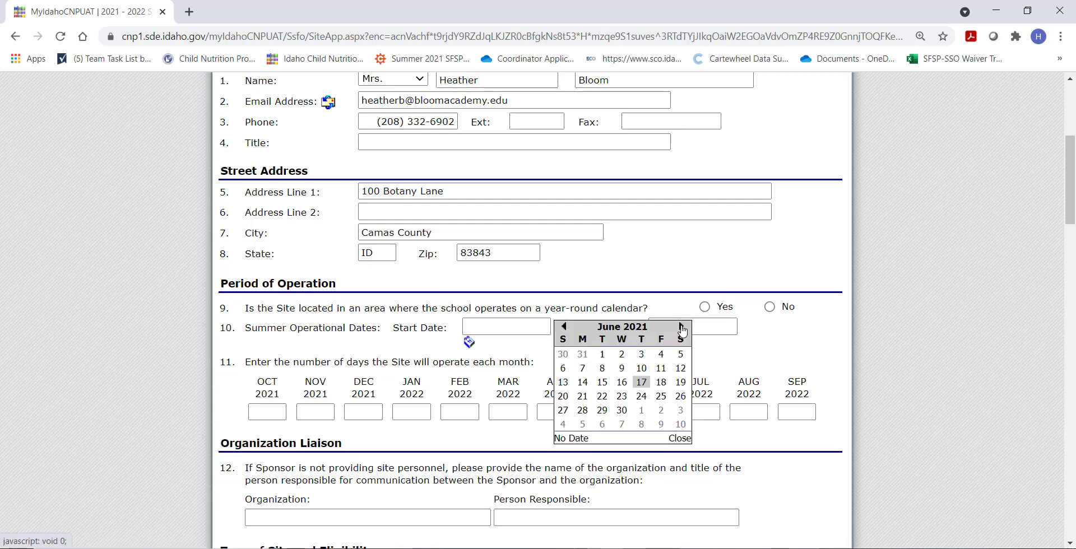
pyautogui.click(681, 327)
pyautogui.click(680, 327)
pyautogui.click(681, 327)
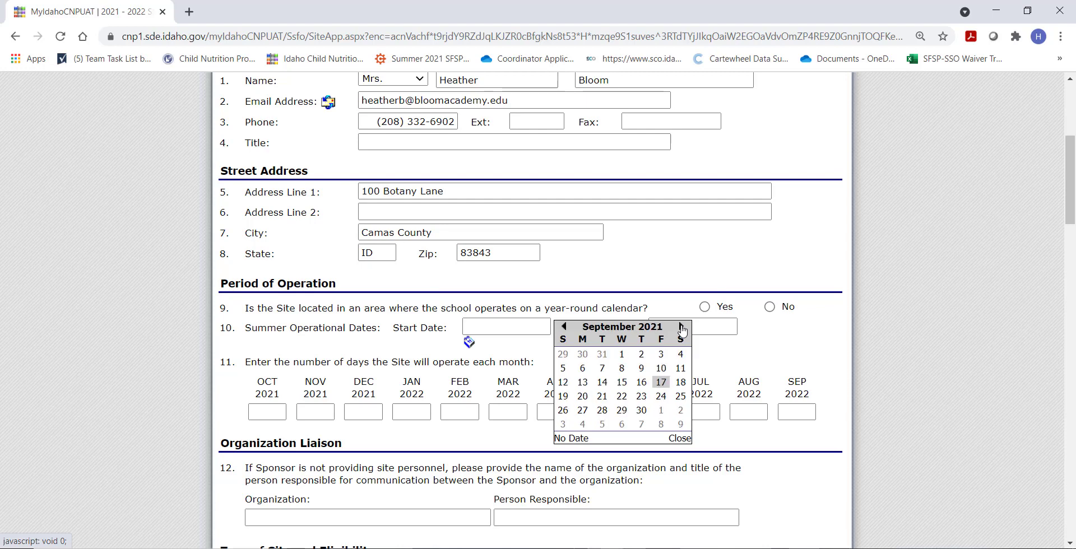
pyautogui.click(681, 327)
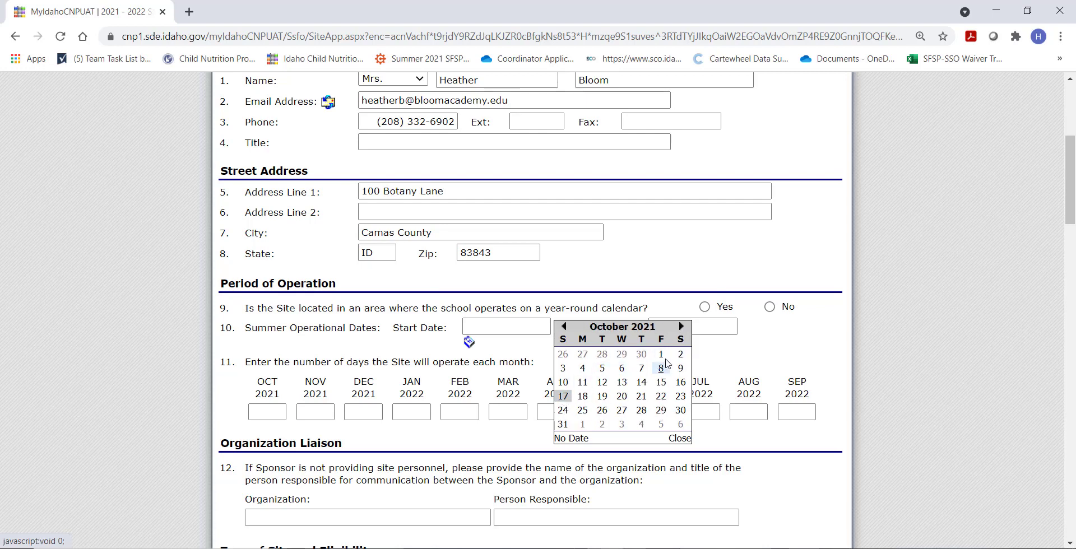
pyautogui.click(661, 354)
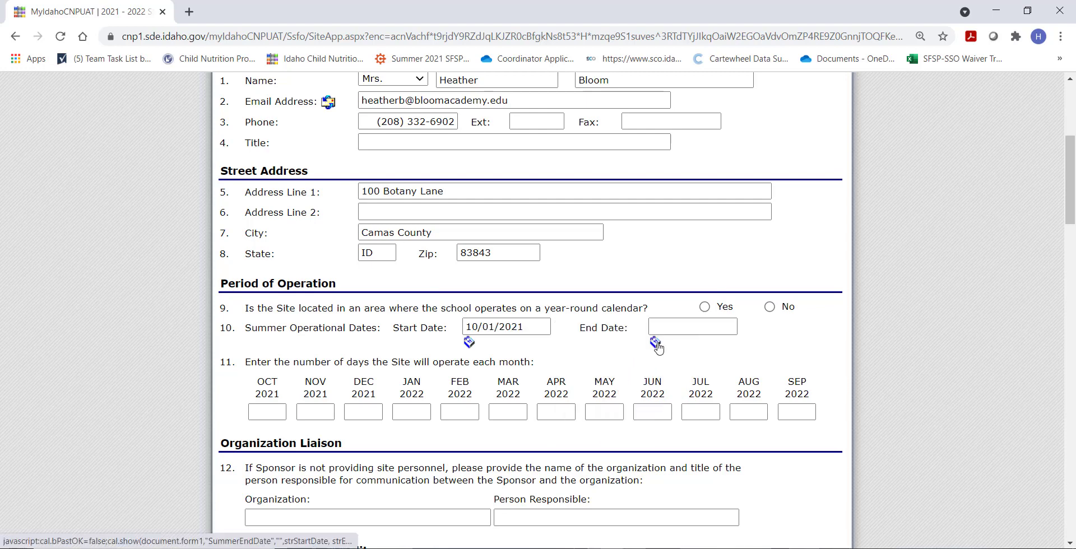
# Set the summer operational end date to 05/27/2022 and answer No to the year-round school calendar question
pyautogui.click(655, 343)
pyautogui.click(866, 326)
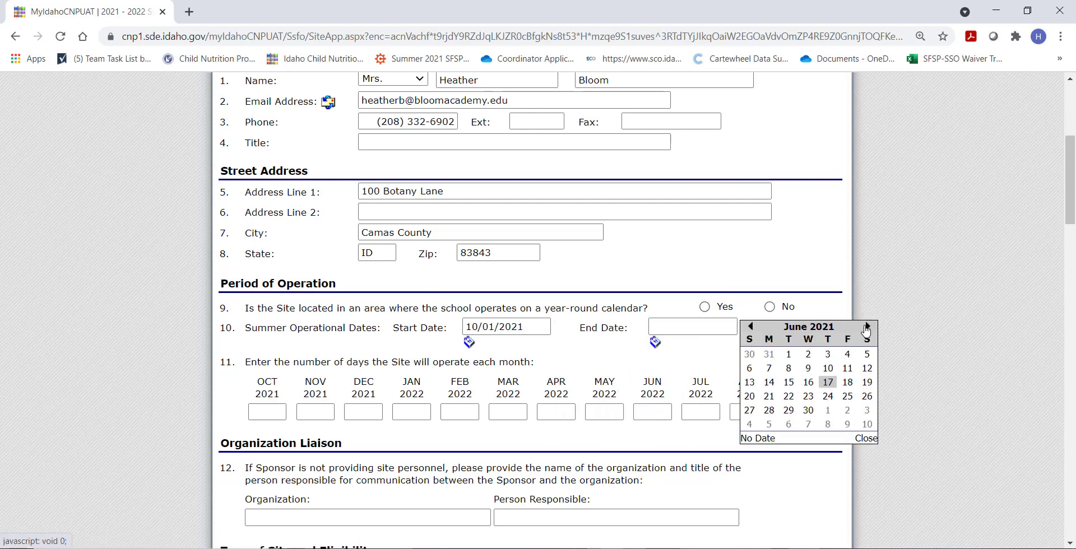
pyautogui.click(867, 327)
pyautogui.click(866, 327)
pyautogui.click(866, 327)
pyautogui.click(866, 326)
pyautogui.click(867, 326)
pyautogui.click(867, 326)
pyautogui.click(867, 327)
pyautogui.click(866, 326)
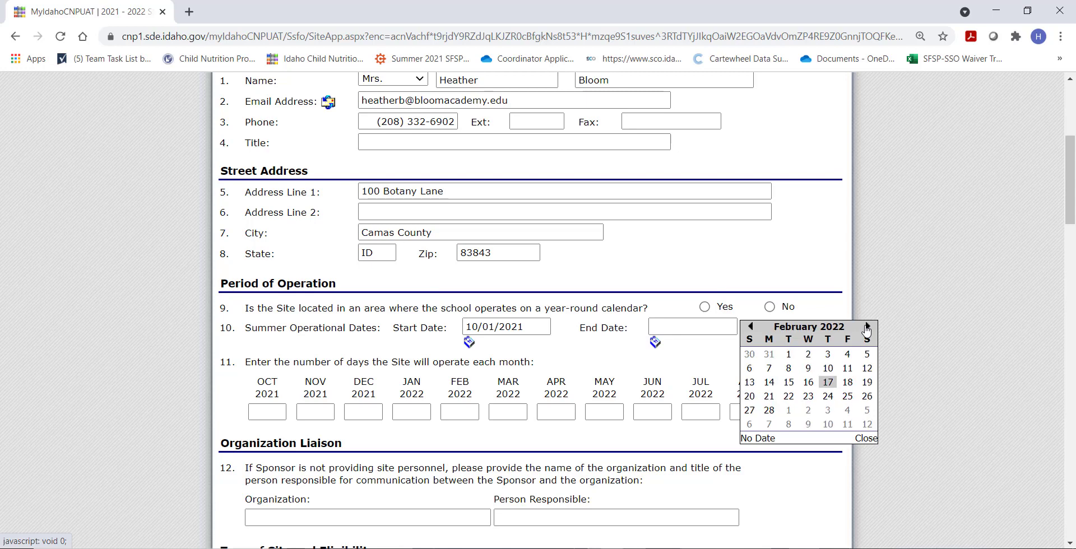
pyautogui.click(867, 327)
pyautogui.click(867, 326)
pyautogui.click(866, 327)
pyautogui.click(867, 326)
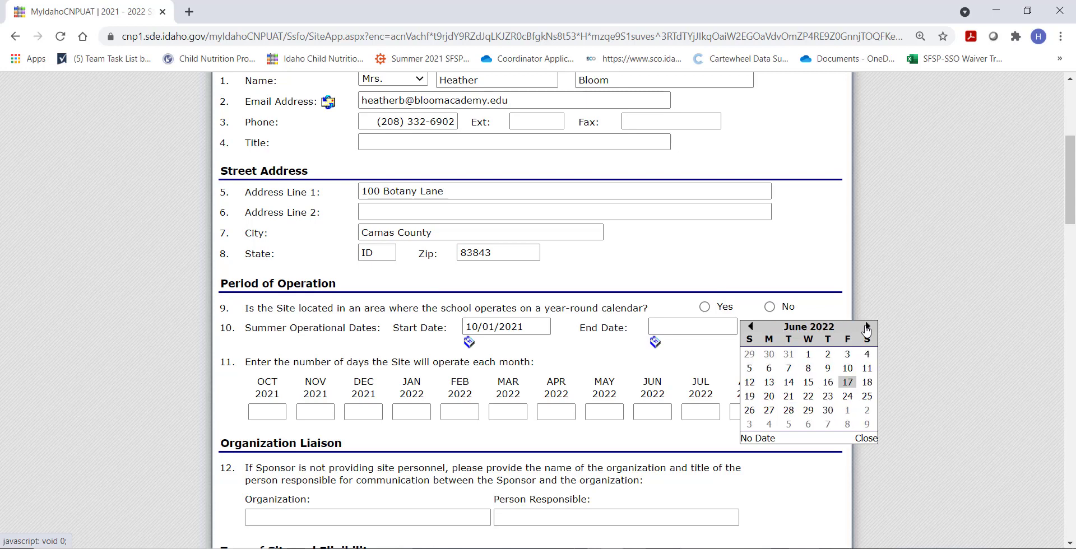
pyautogui.click(749, 326)
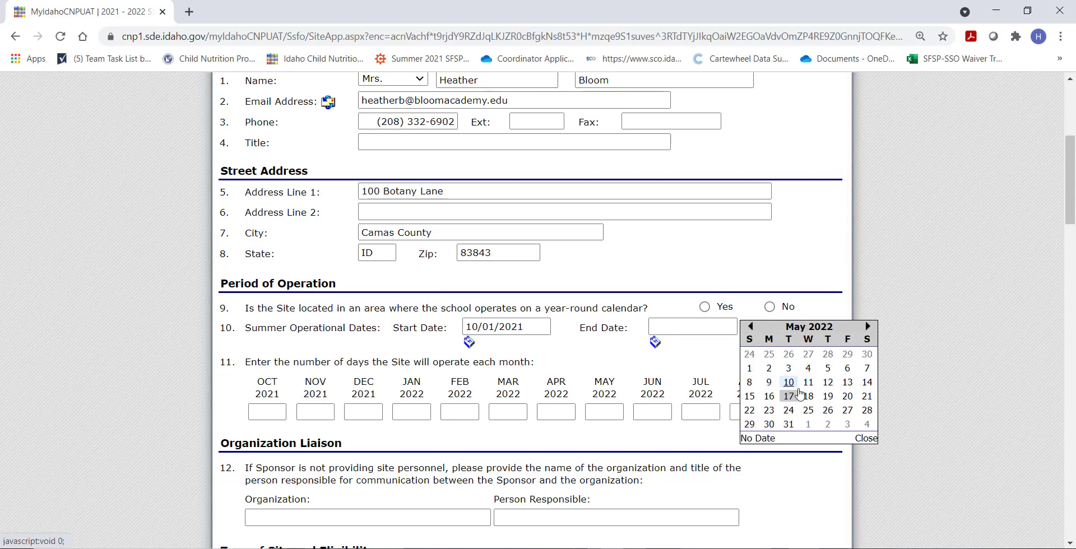
pyautogui.click(846, 411)
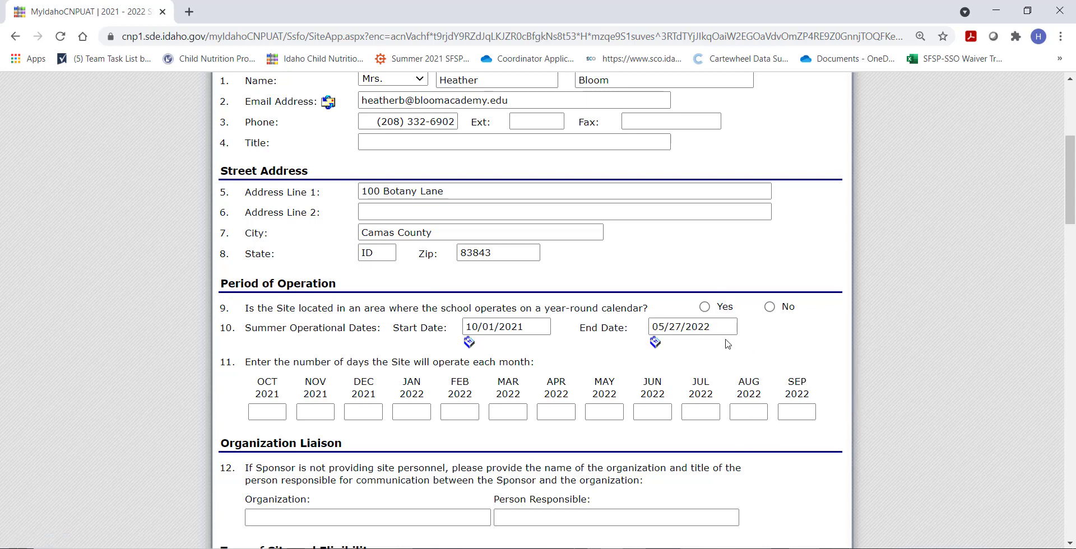
pyautogui.click(771, 308)
# Enter the site's operating days for 2021: 16 in October, 17 in November and 15 in December
pyautogui.click(266, 413)
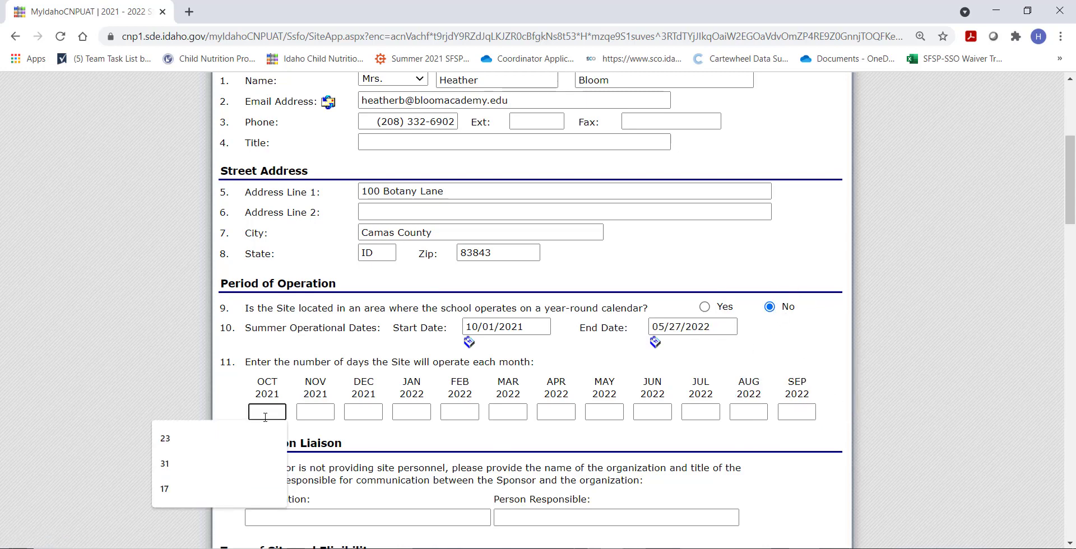
pyautogui.write('16')
pyautogui.press('Tab')
pyautogui.write('17')
pyautogui.press('Tab')
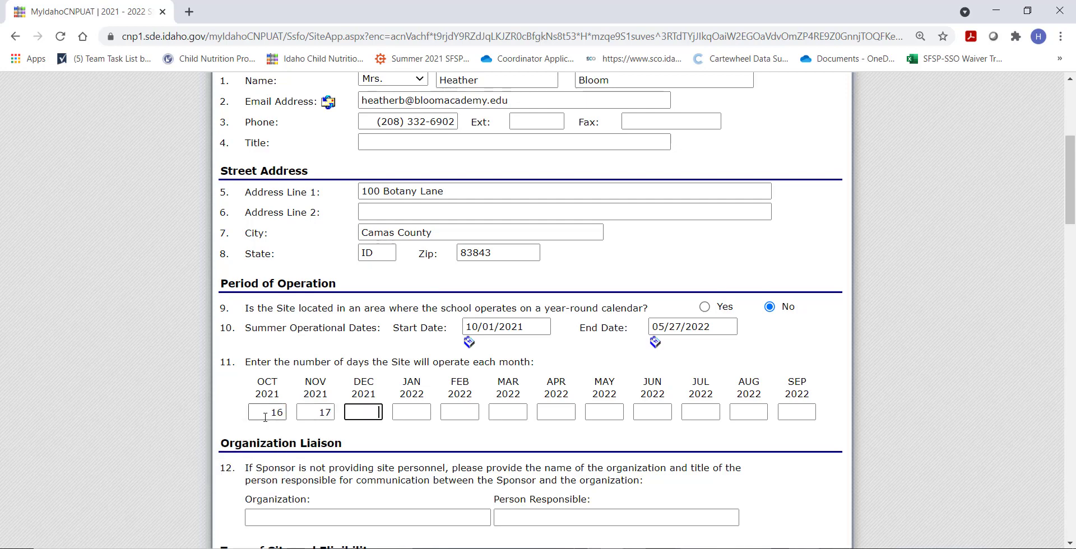
pyautogui.write('15')
pyautogui.press('Tab')
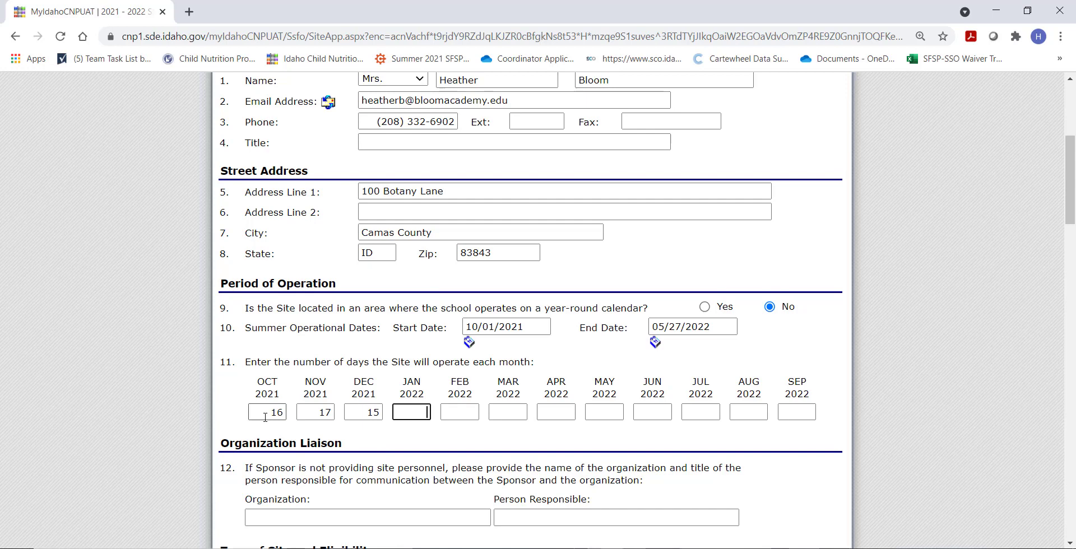
# Enter the 2022 operating days: 20 in January, 18 in February, 21 in March, 21 in April and 15 in May
pyautogui.write('20')
pyautogui.press('Tab')
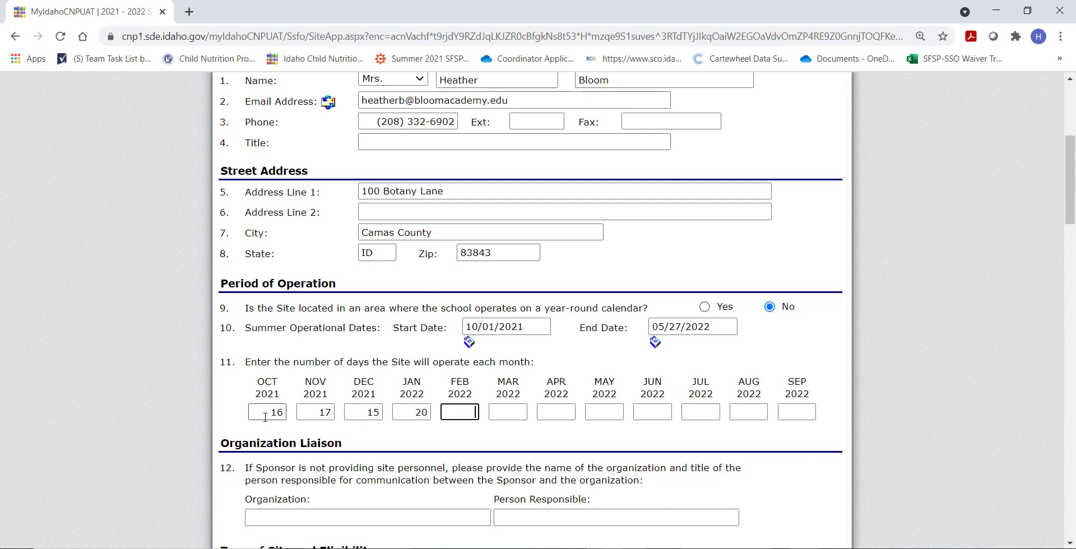
pyautogui.write('18')
pyautogui.press('Tab')
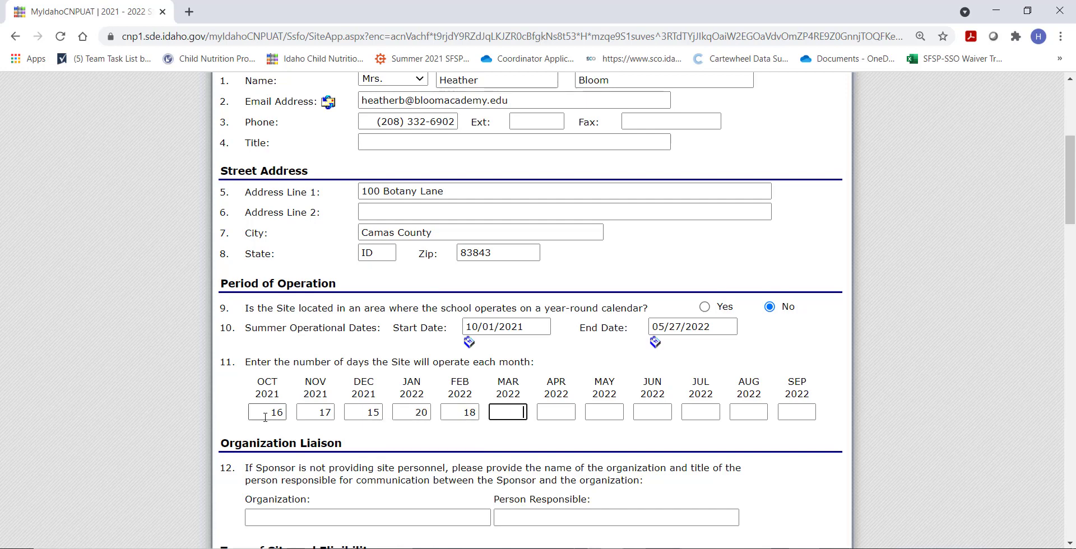
pyautogui.press('Tab')
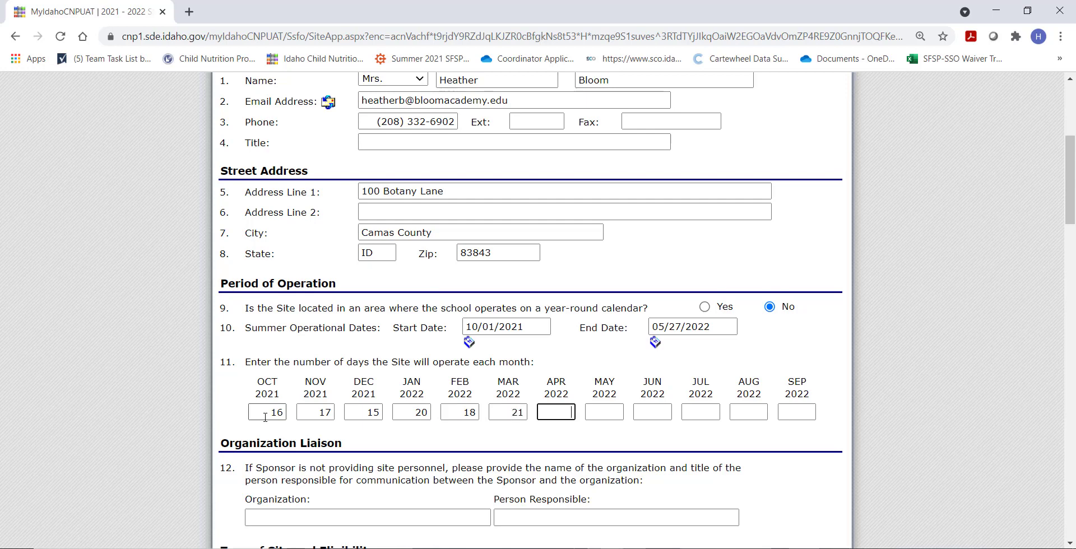
pyautogui.write('21')
pyautogui.press('Tab')
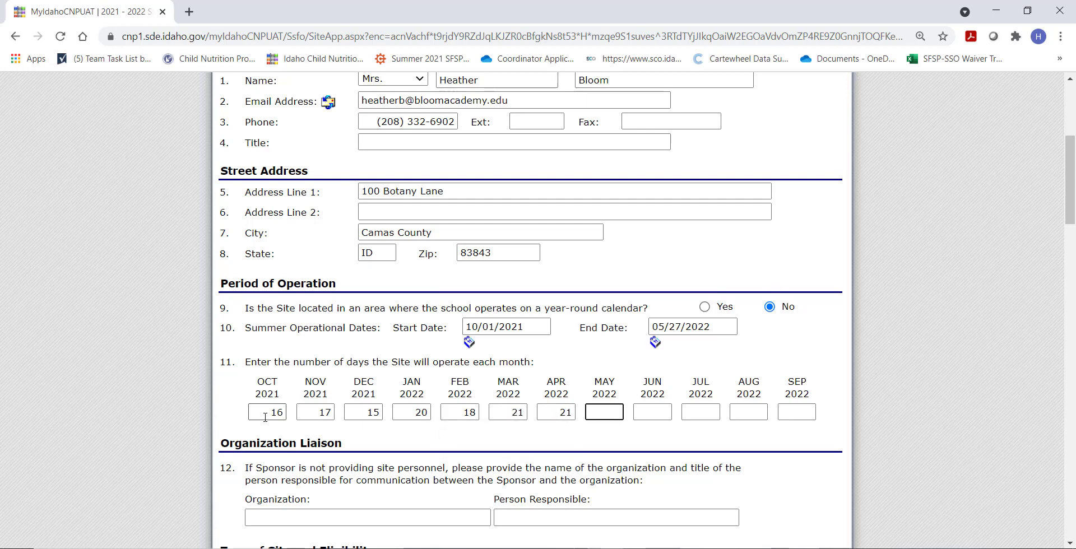
pyautogui.write('15')
pyautogui.click(644, 439)
# Change the Closed Enrolled site's eligibility explanation to "USDA Waiver for SY21-22"
pyautogui.scroll(-3, 607, 474)
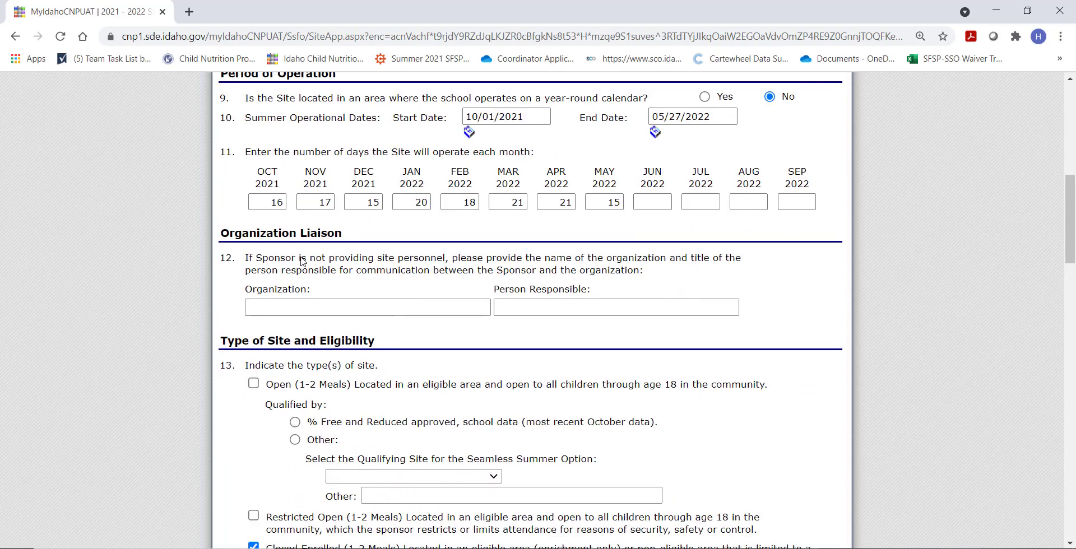
pyautogui.scroll(-5, 301, 261)
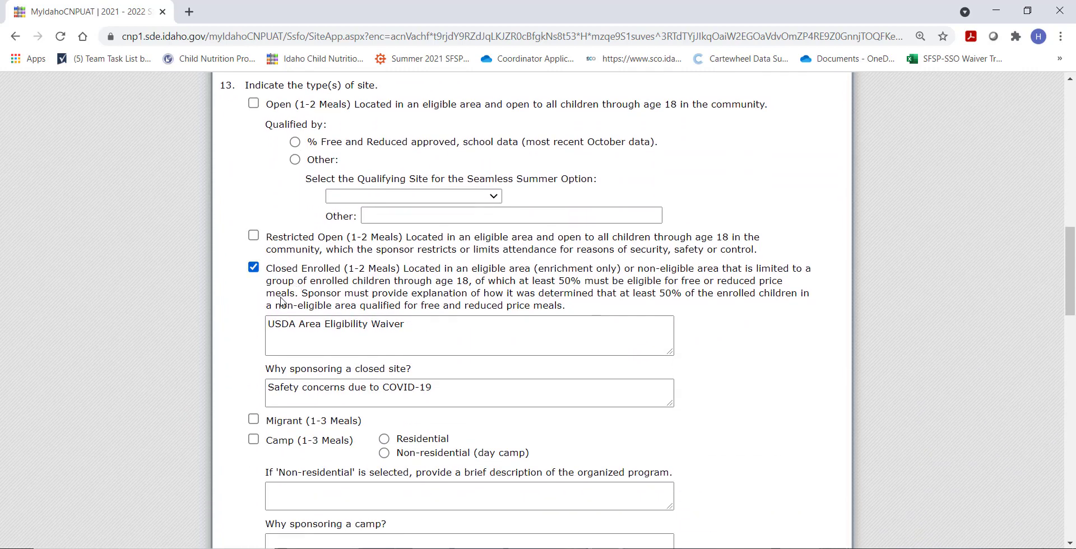
pyautogui.click(298, 326)
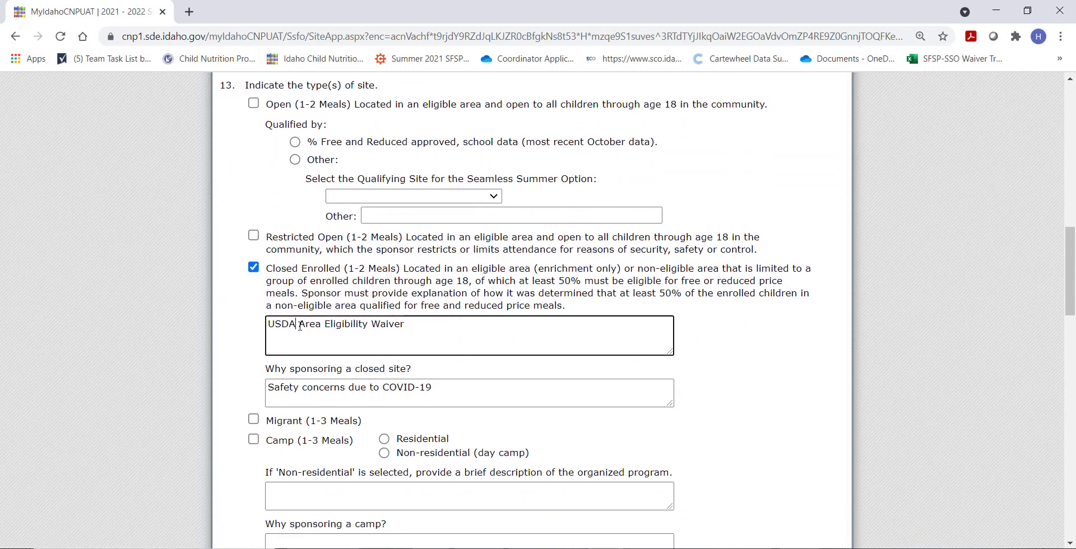
pyautogui.moveTo(300, 326); pyautogui.dragTo(368, 333)
pyautogui.press('BackSpace')
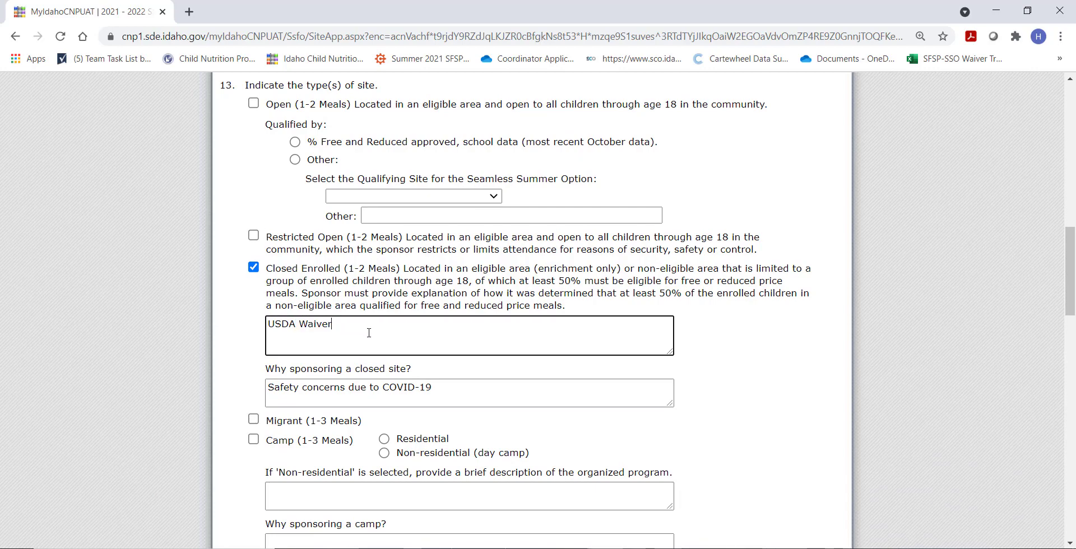
pyautogui.write('for SY21-22')
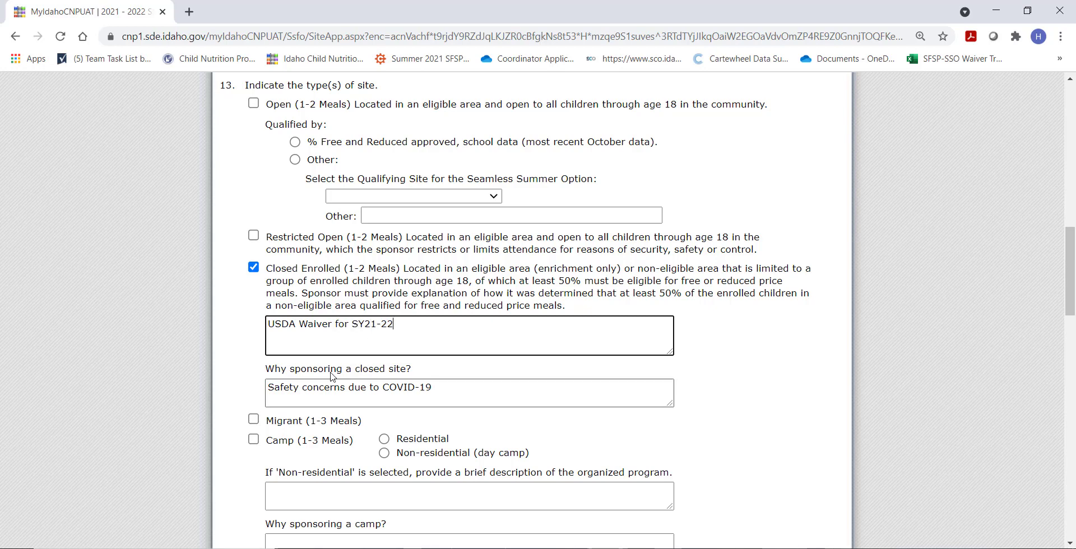
# Set the breakfast meal service to begin at 7 AM and end at 8 AM
pyautogui.scroll(-2, 333, 395)
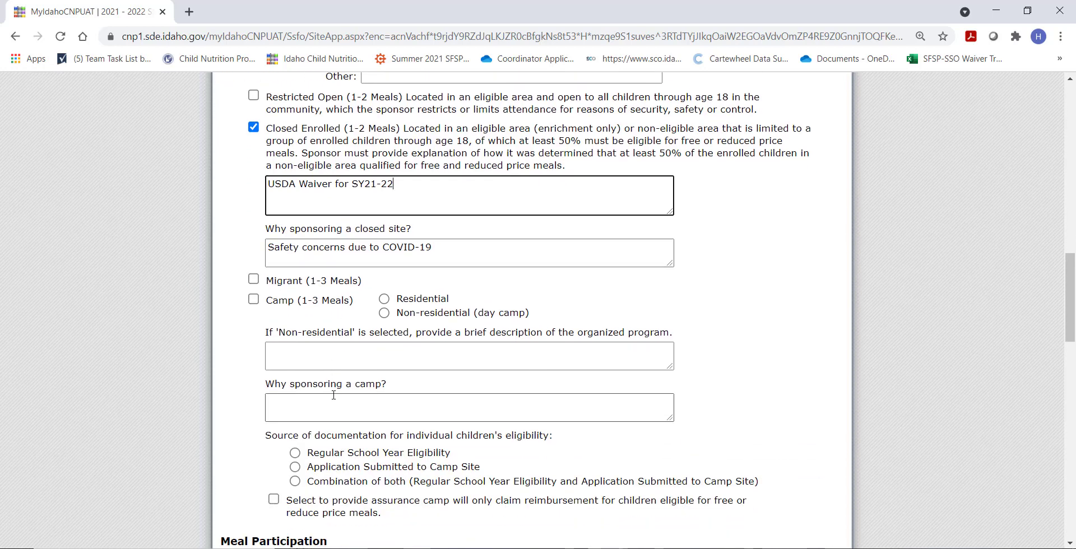
pyautogui.scroll(-5, 334, 396)
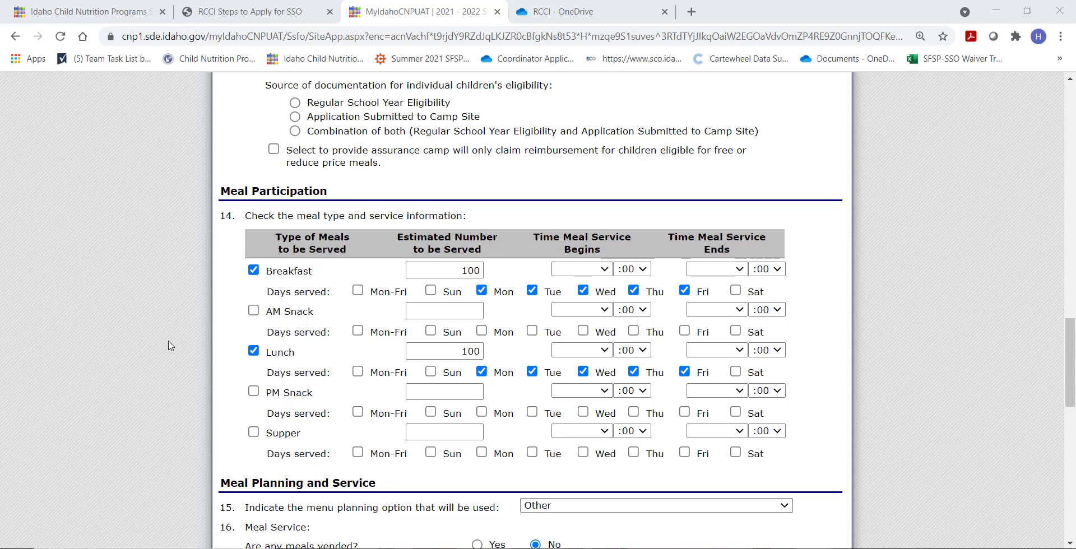
pyautogui.click(604, 270)
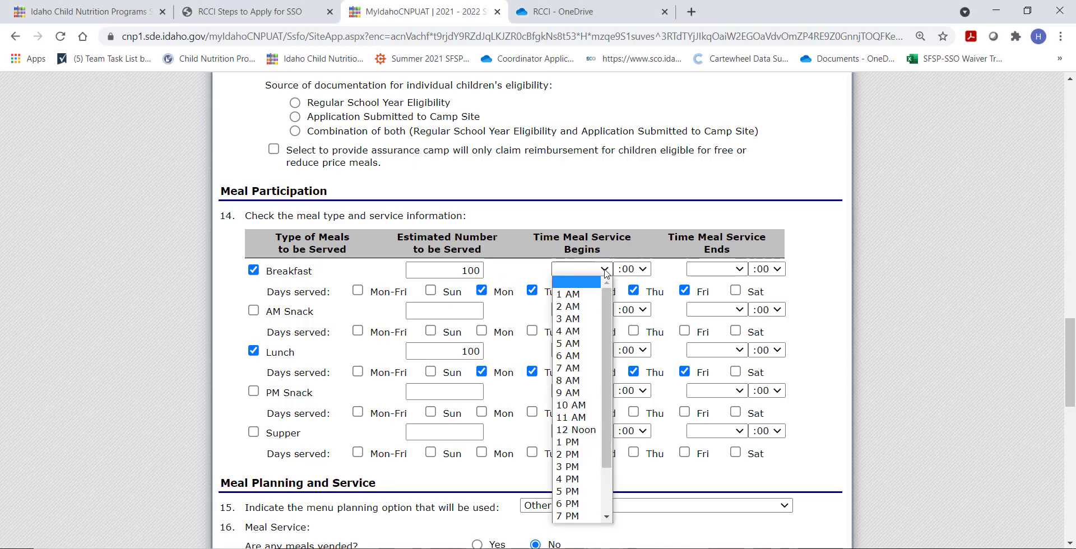
pyautogui.click(568, 368)
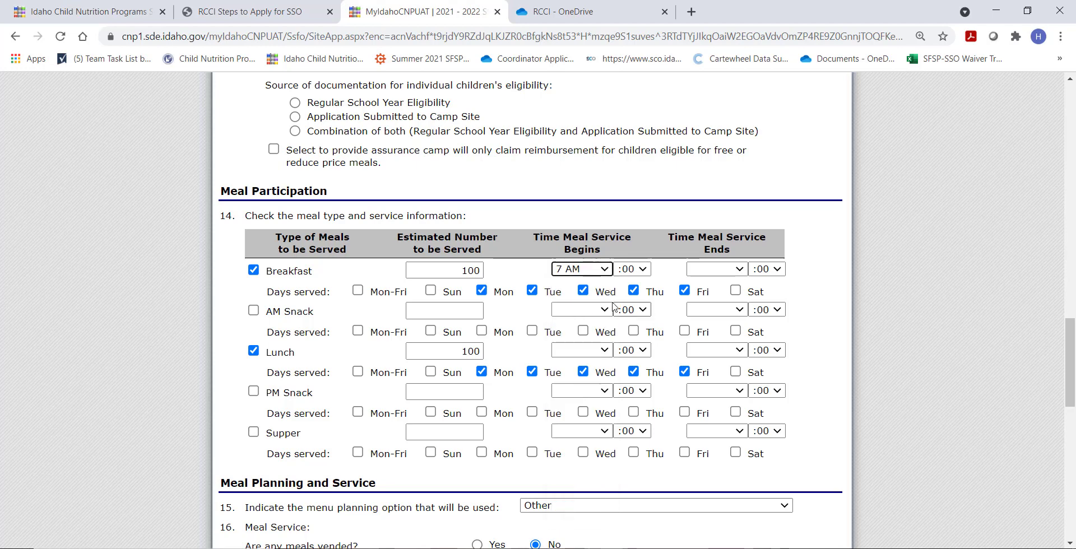
pyautogui.click(740, 270)
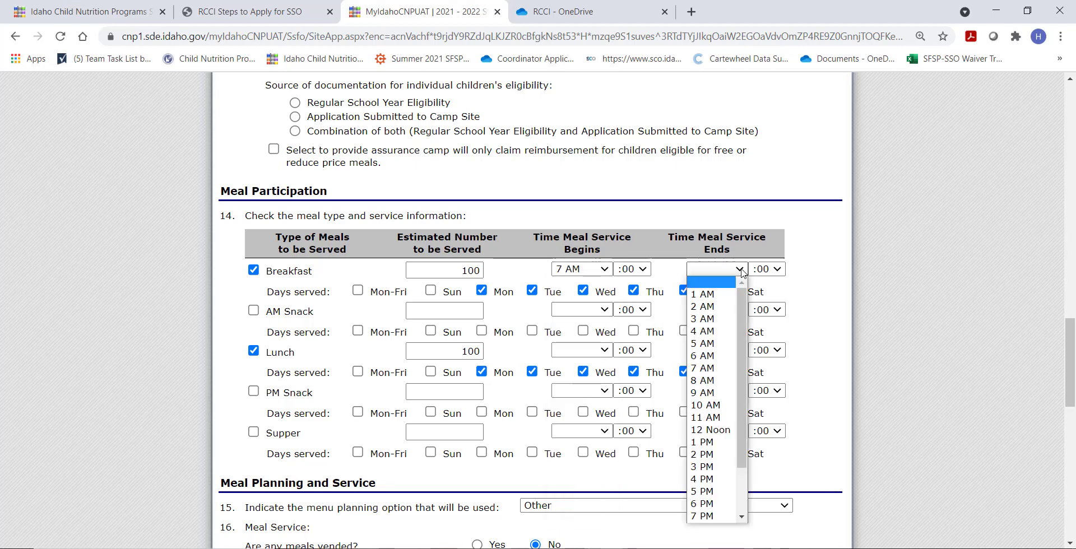
pyautogui.click(719, 385)
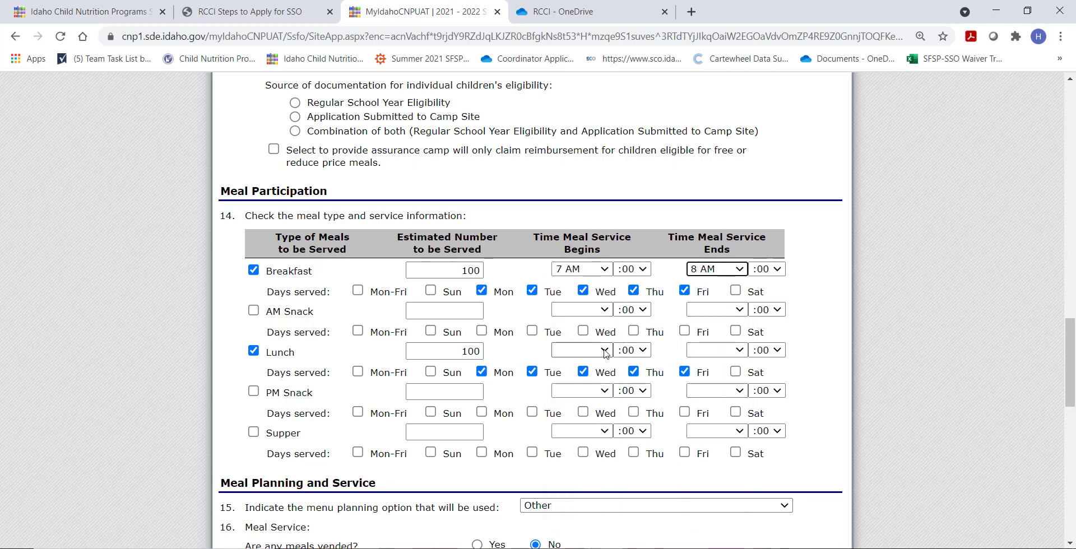
# Set the lunch meal service to begin at 11 AM and end at 12 Noon
pyautogui.click(605, 351)
pyautogui.click(577, 240)
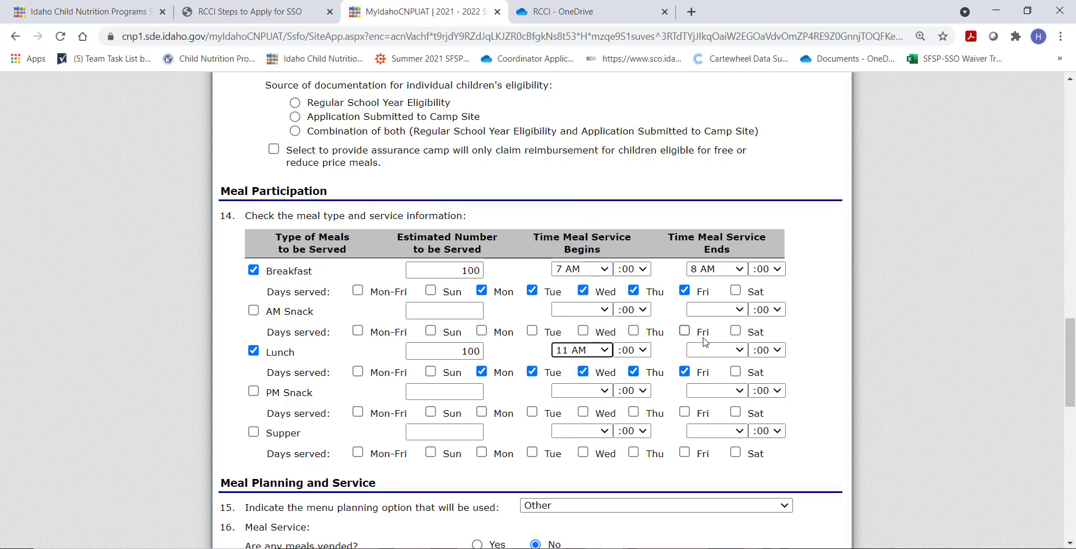
pyautogui.click(740, 350)
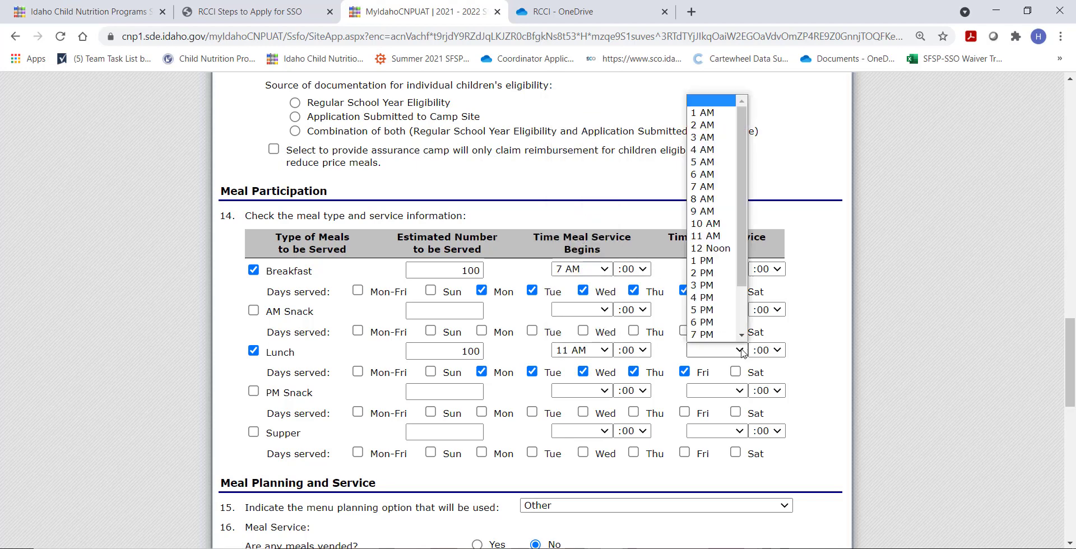
pyautogui.click(710, 248)
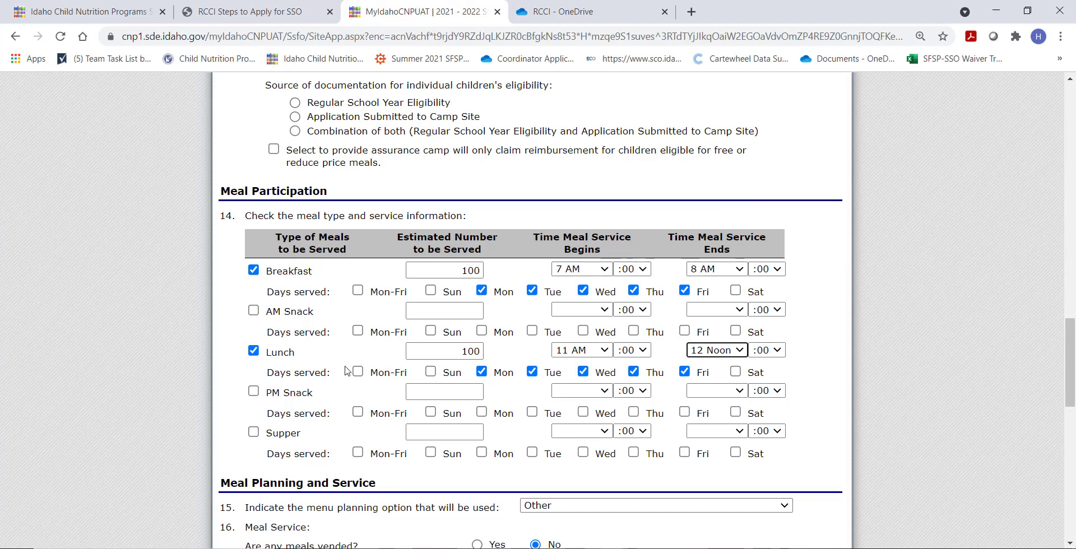
# Enter 8-10-21 as the advertisement date for outreach in the Advertising section
pyautogui.scroll(-4, 346, 370)
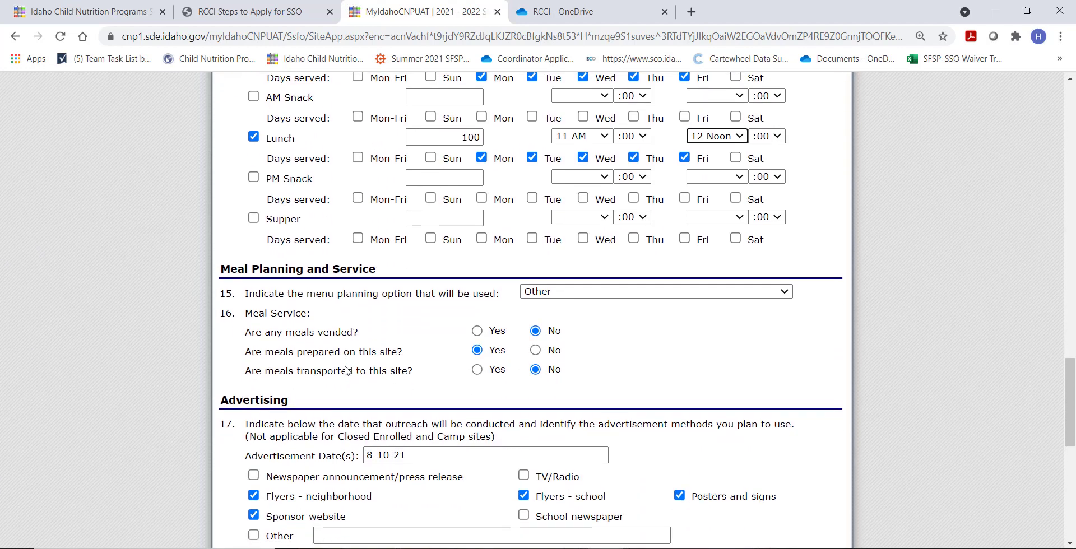
pyautogui.scroll(-1, 346, 370)
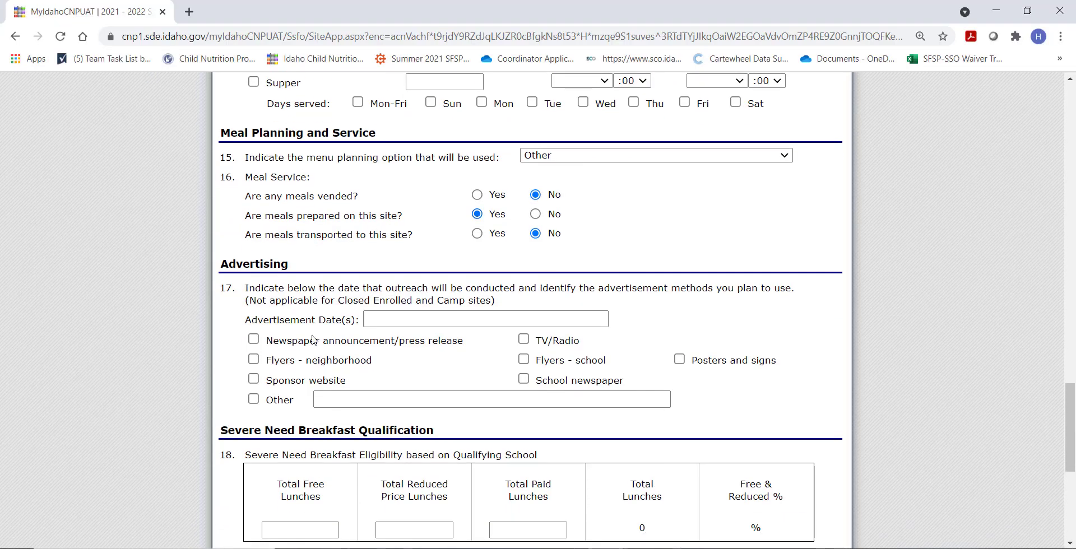
pyautogui.click(377, 319)
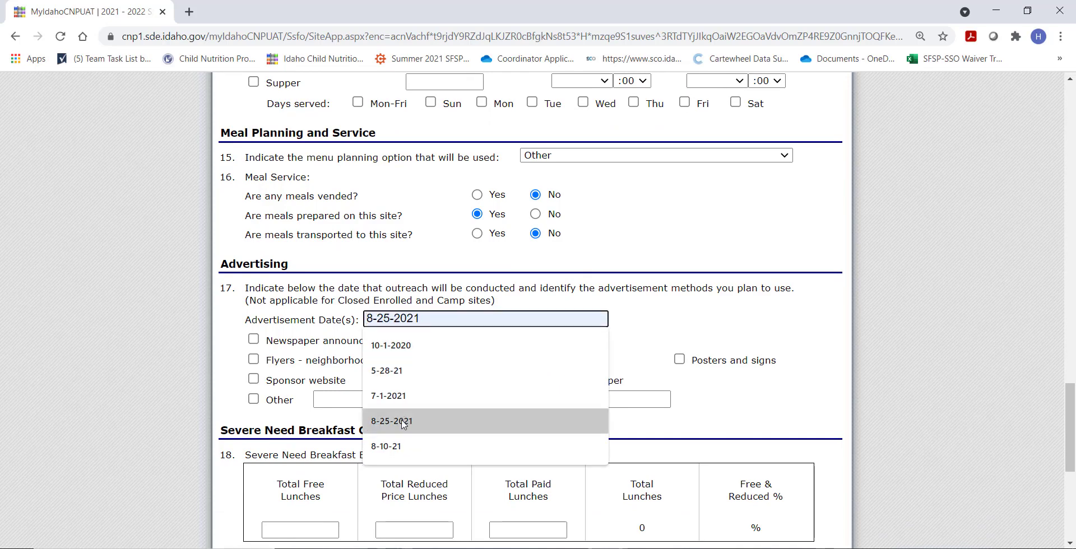
pyautogui.click(393, 445)
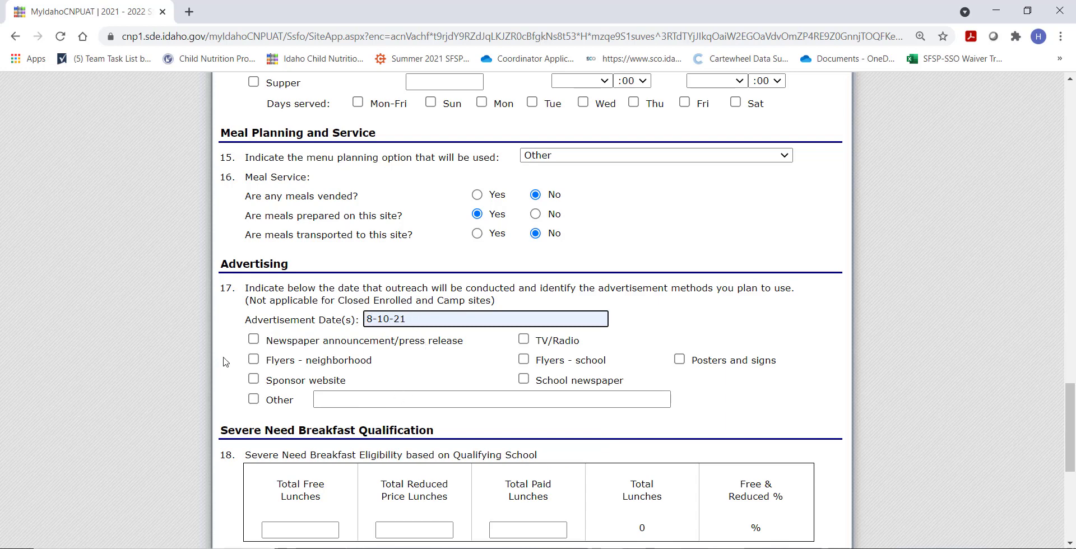
# Choose neighborhood flyers, sponsor website, school flyers, and posters and signs as the advertisement methods
pyautogui.click(254, 359)
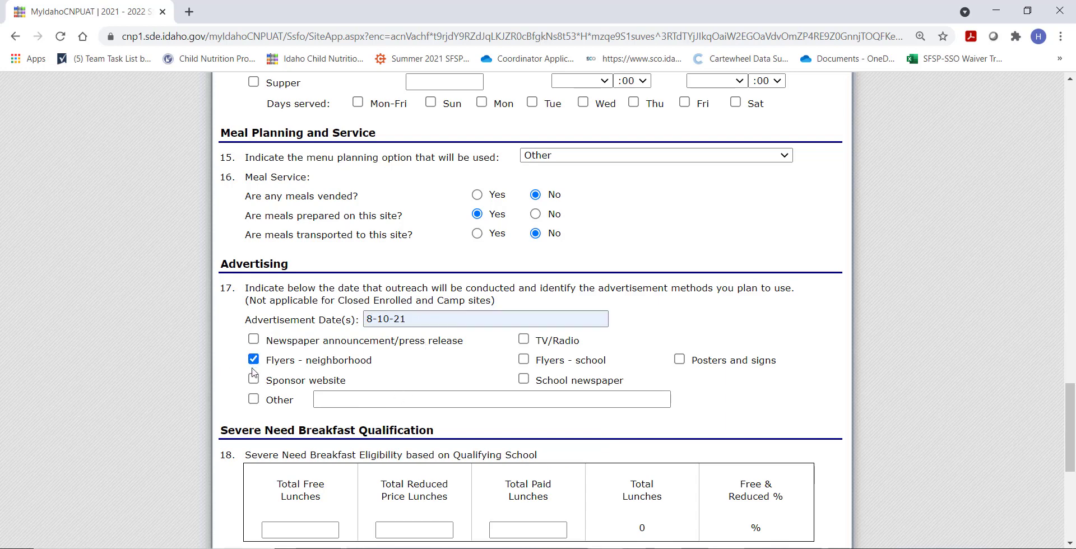
pyautogui.click(253, 380)
pyautogui.click(527, 362)
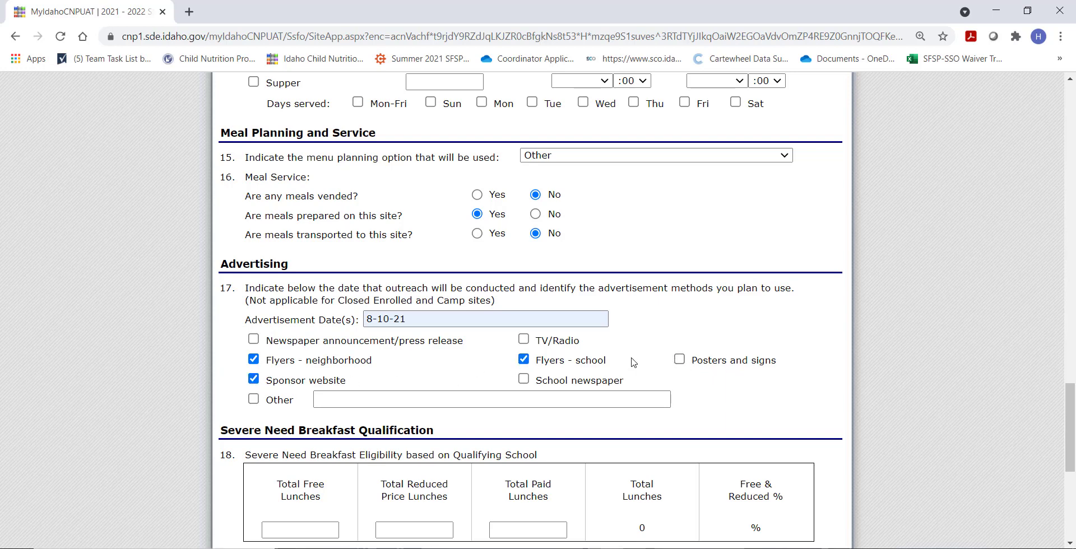
pyautogui.click(679, 360)
# Accept the certification statement, save Sage Academy's SSO site application and finish
pyautogui.scroll(-1, 671, 364)
pyautogui.scroll(-3, 671, 364)
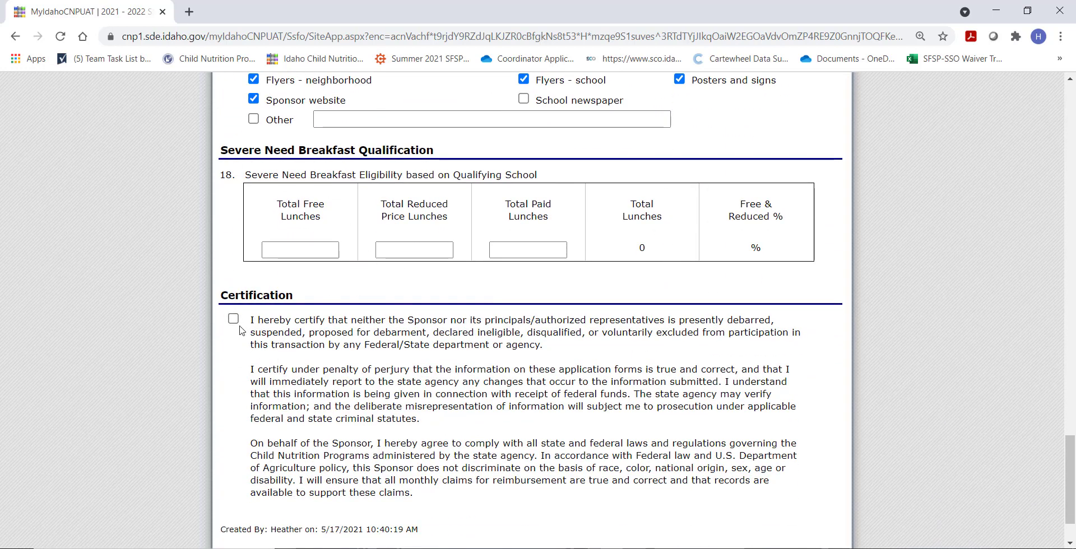
pyautogui.scroll(-1, 233, 319)
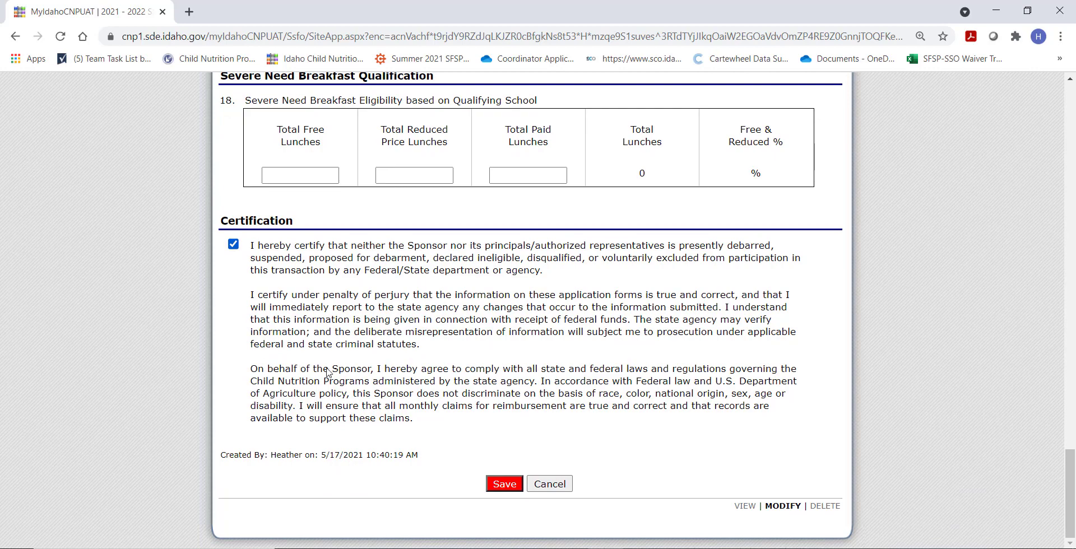
pyautogui.click(496, 489)
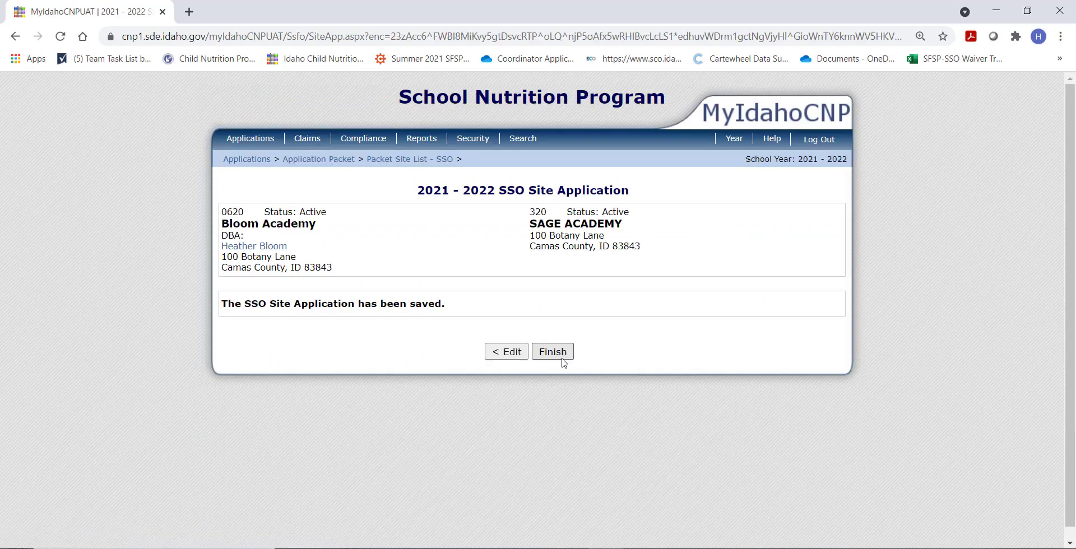
pyautogui.click(562, 358)
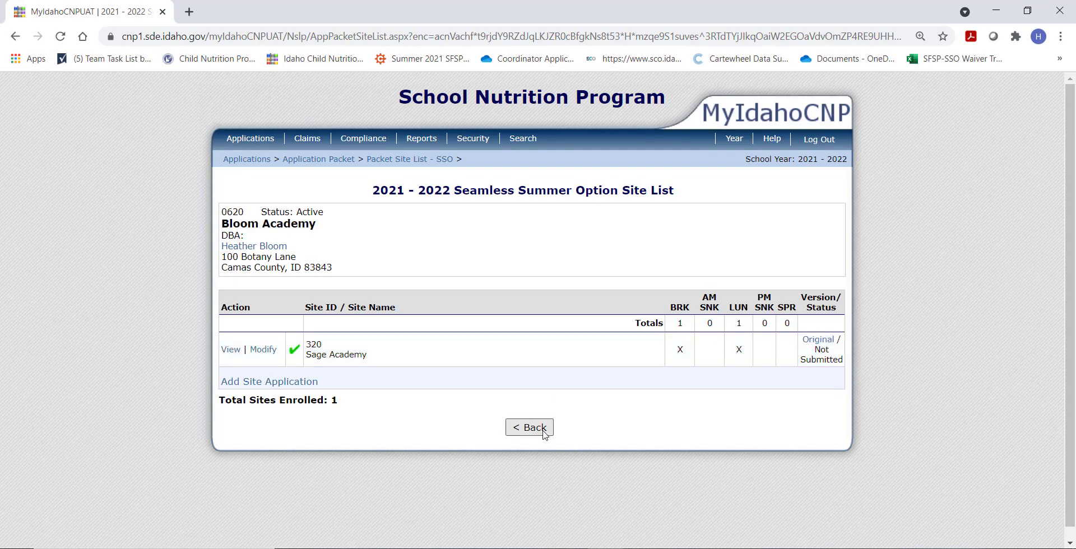
# Return to the application packet and open Sage Academy's School Nutrition Program site application for modification
pyautogui.click(543, 431)
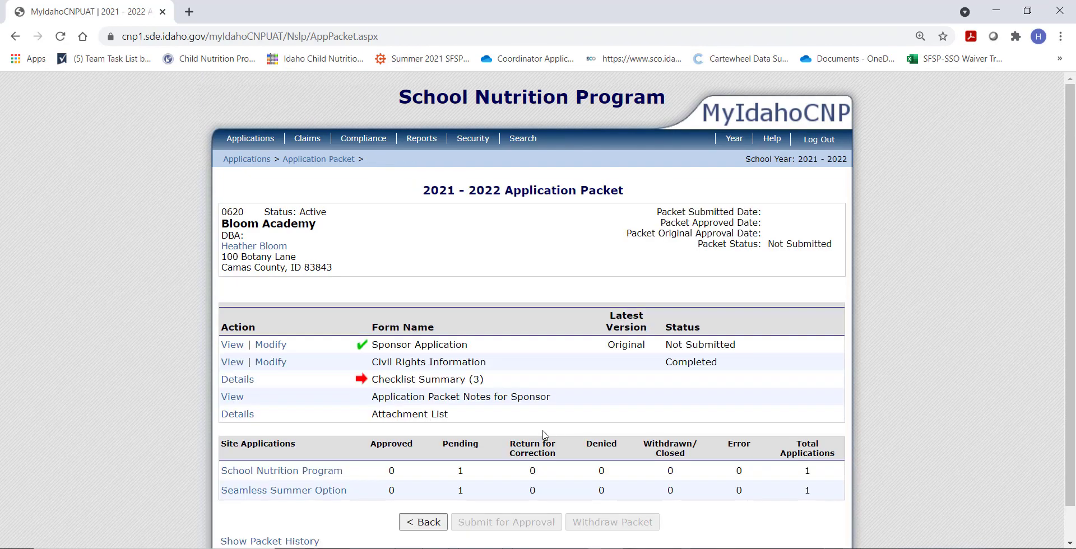
pyautogui.click(281, 473)
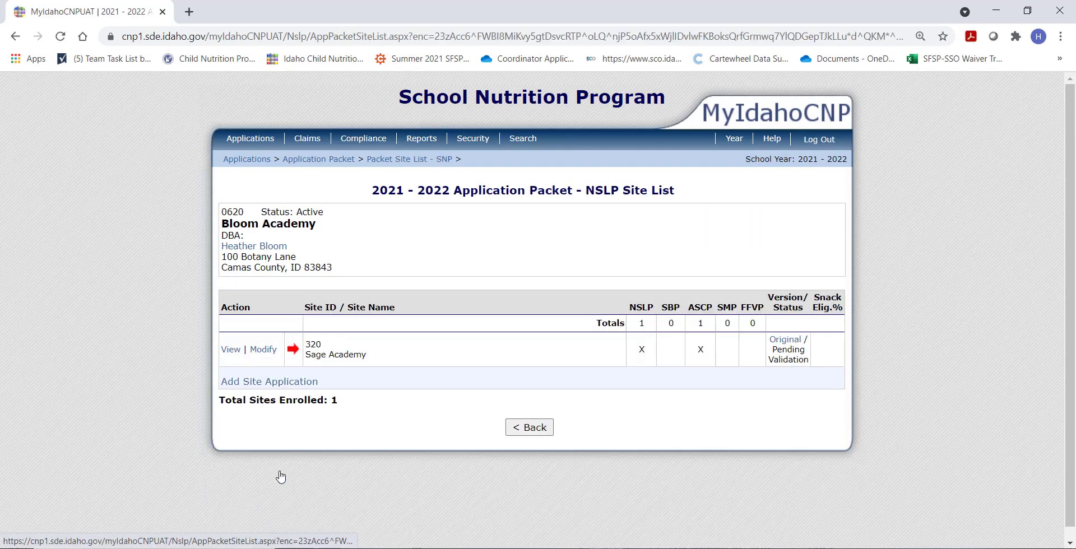
pyautogui.click(260, 350)
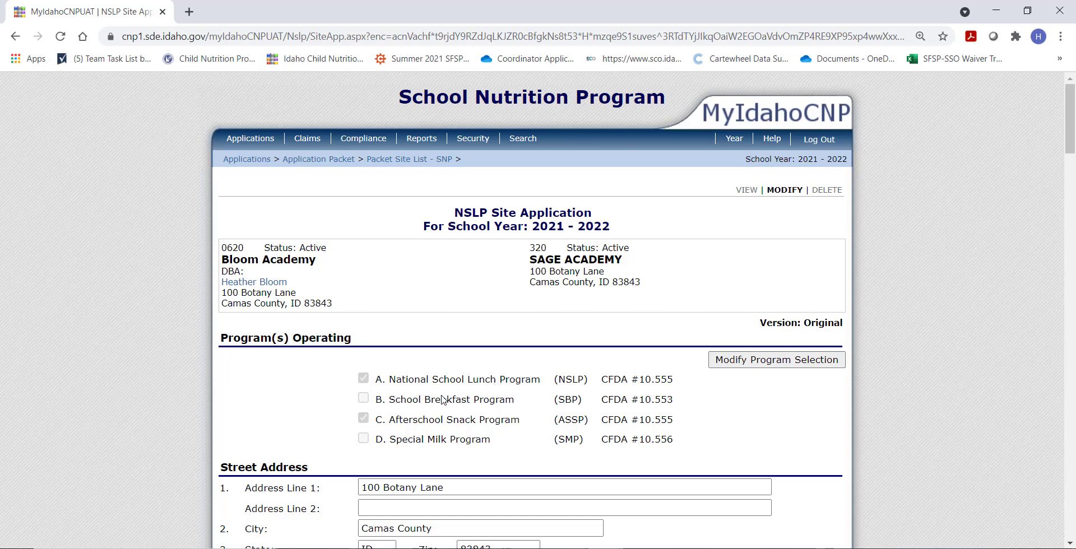
# Review the programs operating, address, enrolled grades, and the lunch and afterschool snack pricing, including reduced, paid and adult snack prices
pyautogui.scroll(-4, 442, 399)
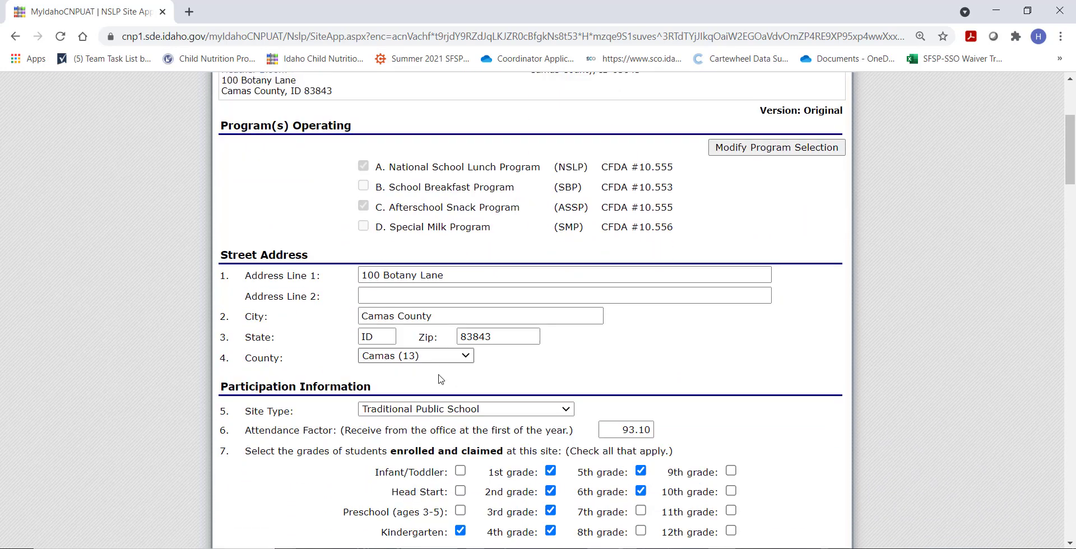
pyautogui.scroll(-4, 440, 379)
pyautogui.scroll(-1, 440, 377)
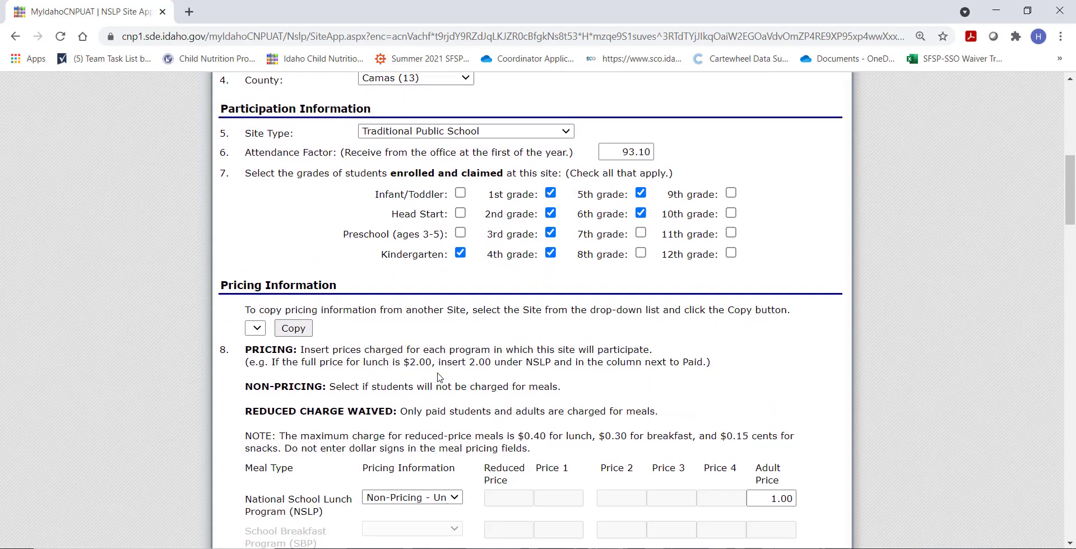
pyautogui.scroll(-2, 440, 376)
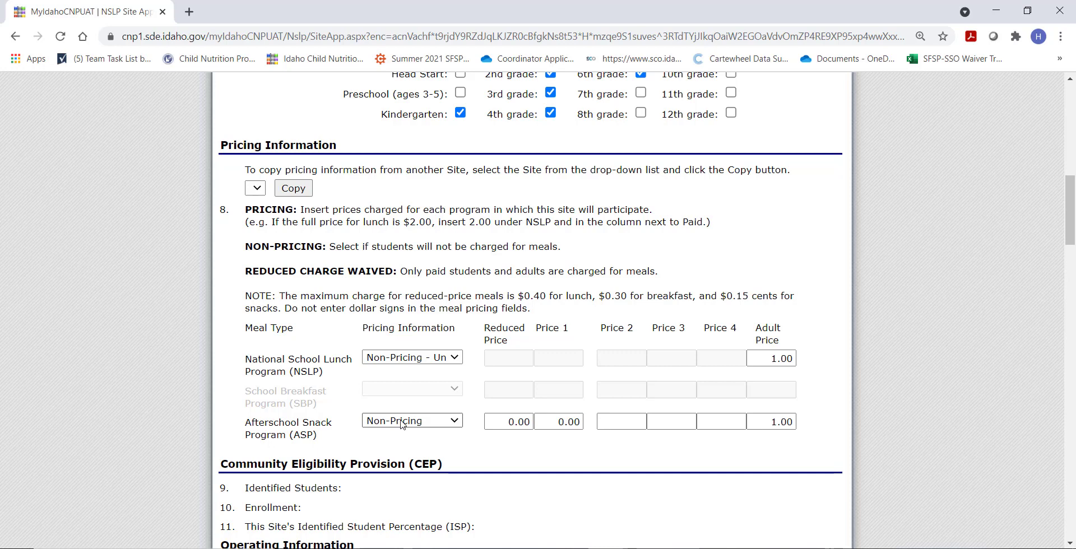
pyautogui.click(529, 426)
pyautogui.click(569, 422)
pyautogui.click(767, 418)
# Examine the Operating Information, National School Lunch Program and Afterschool Snack Program sections, through the snack program's qualifying site
pyautogui.scroll(-8, 783, 381)
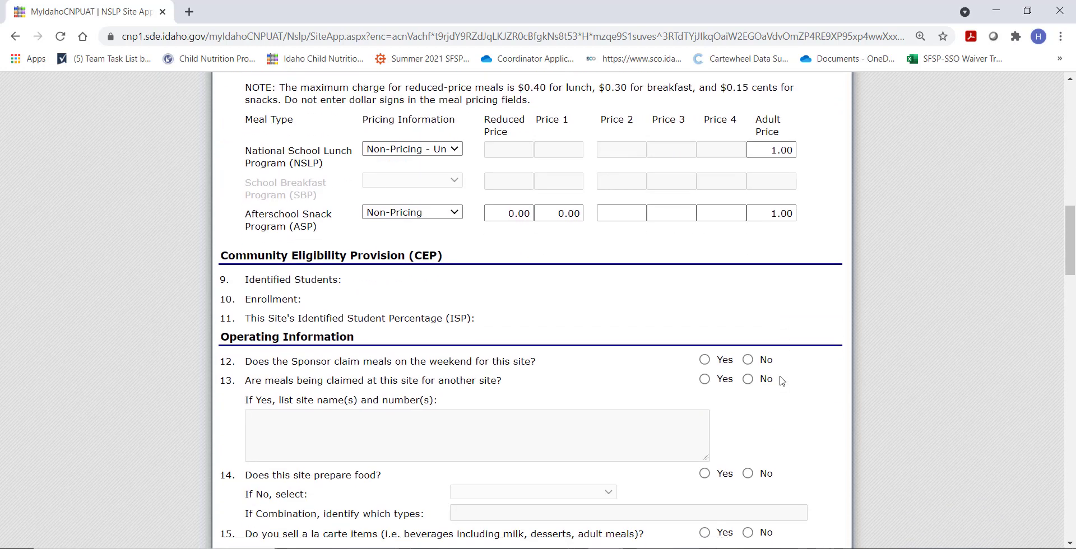
pyautogui.scroll(-3, 779, 378)
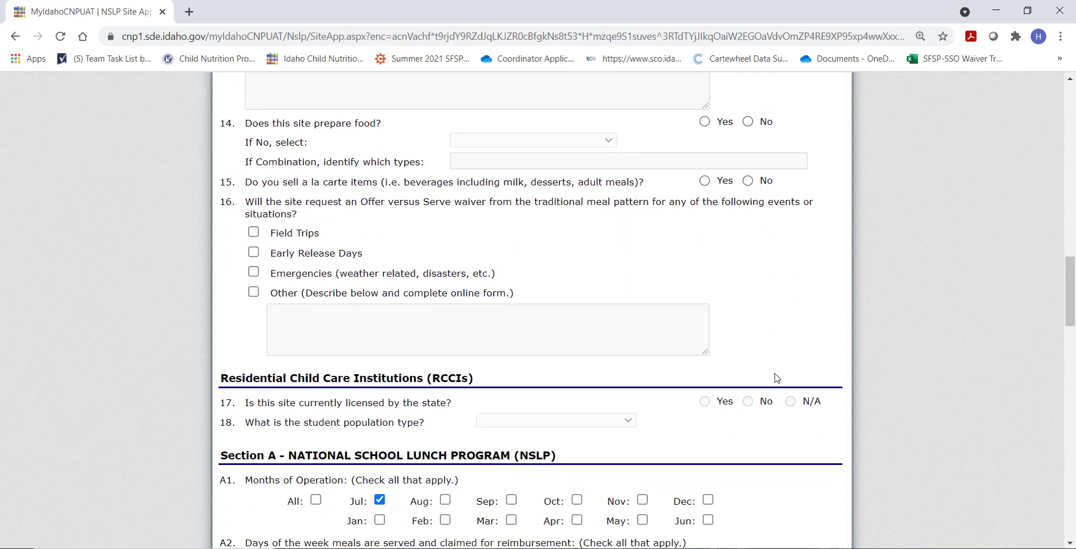
pyautogui.scroll(-4, 777, 378)
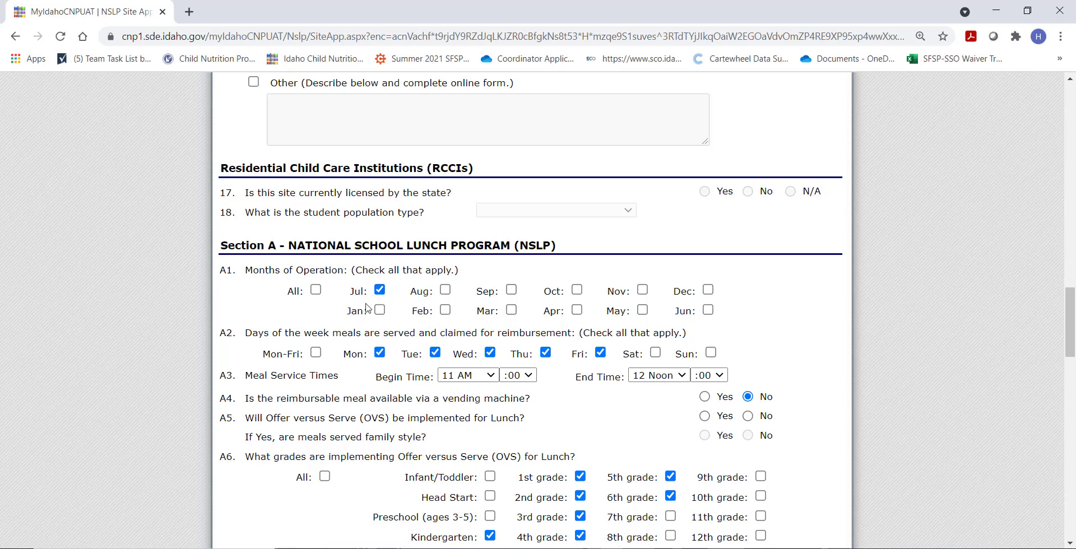
pyautogui.scroll(-1, 375, 389)
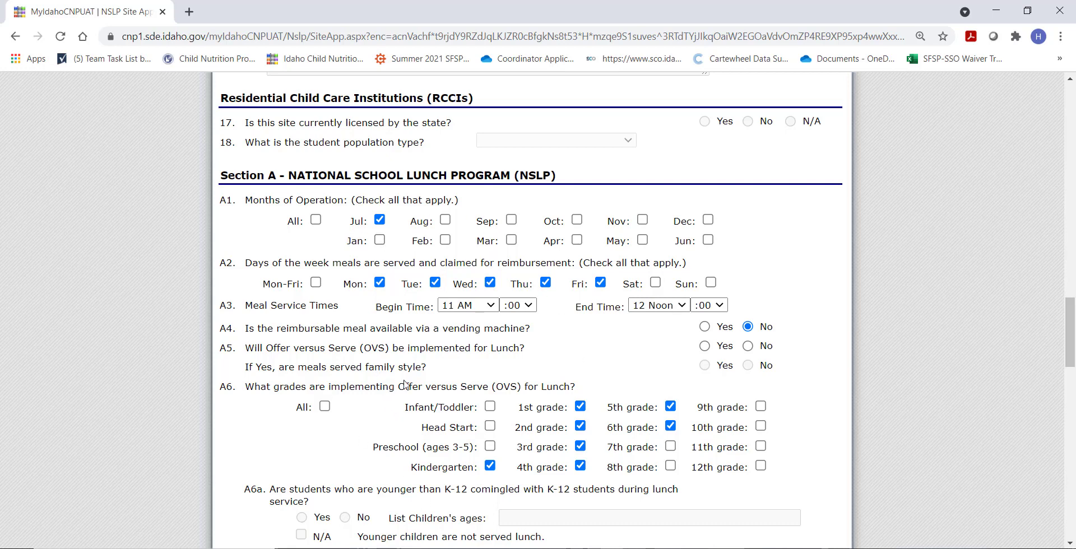
pyautogui.scroll(1, 404, 384)
pyautogui.scroll(-6, 405, 384)
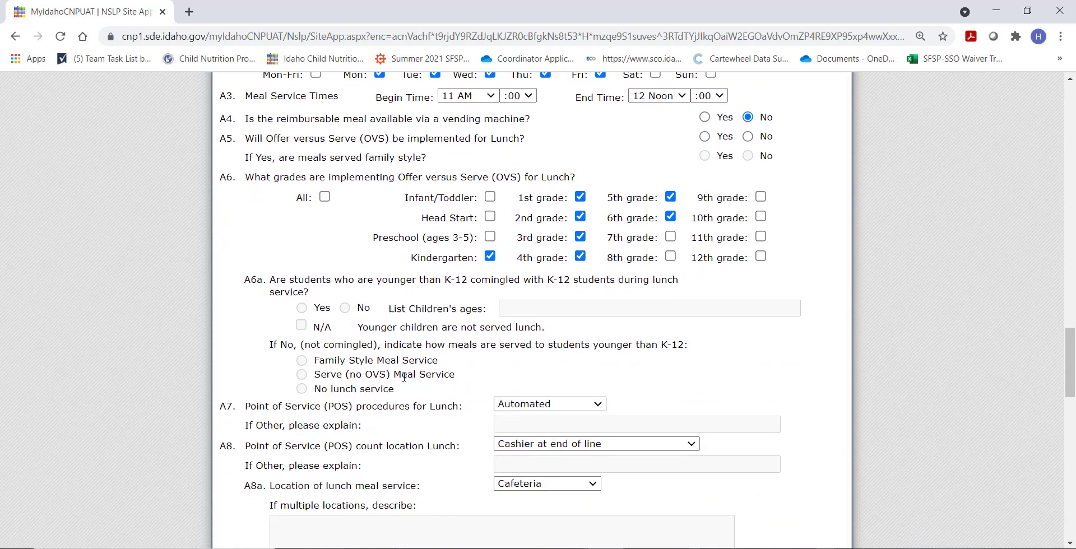
pyautogui.scroll(-8, 404, 377)
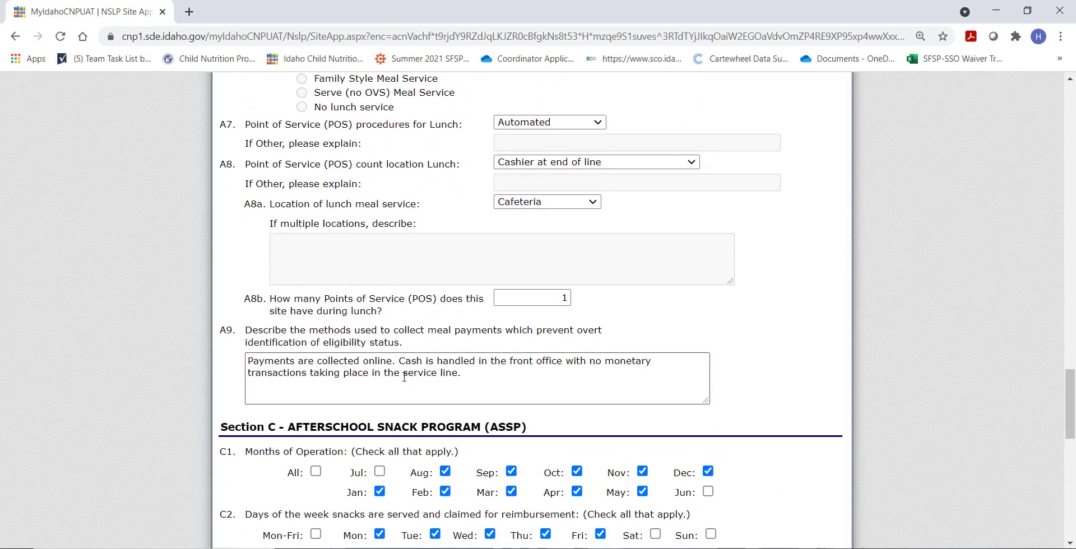
pyautogui.scroll(-1, 405, 377)
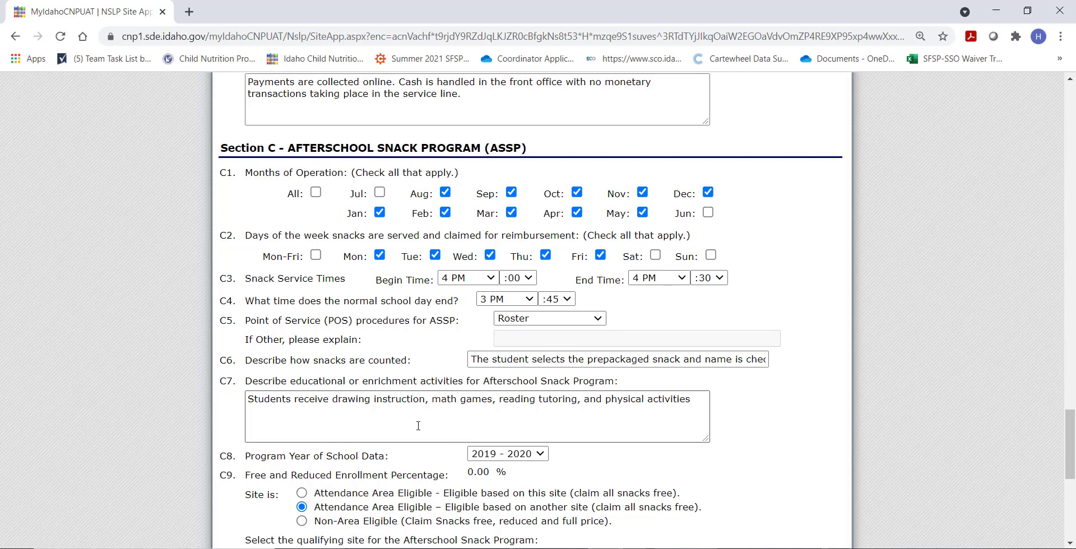
pyautogui.scroll(-3, 418, 425)
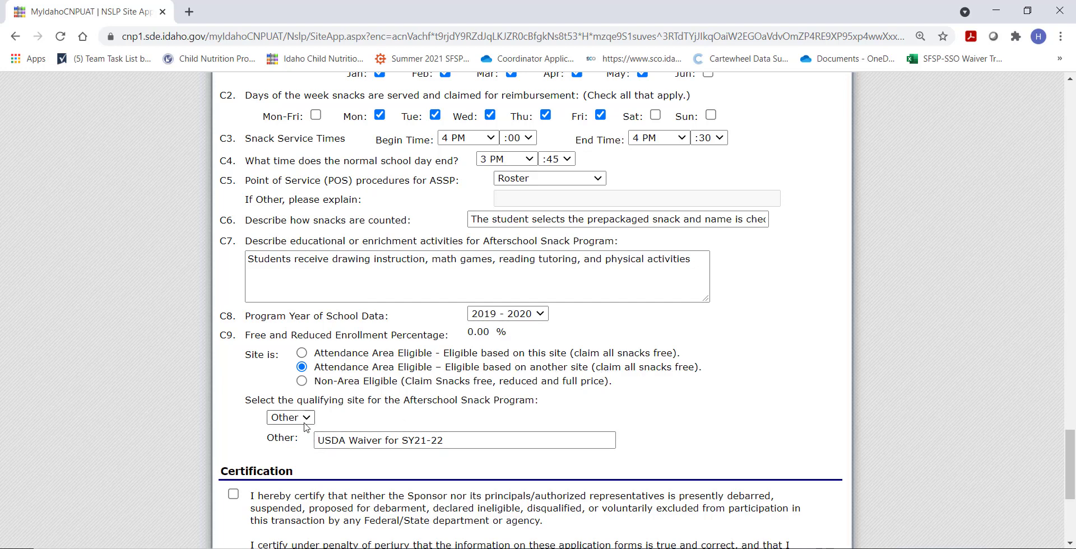
# Accept the certification statement and save the NSLP site application
pyautogui.scroll(-5, 348, 430)
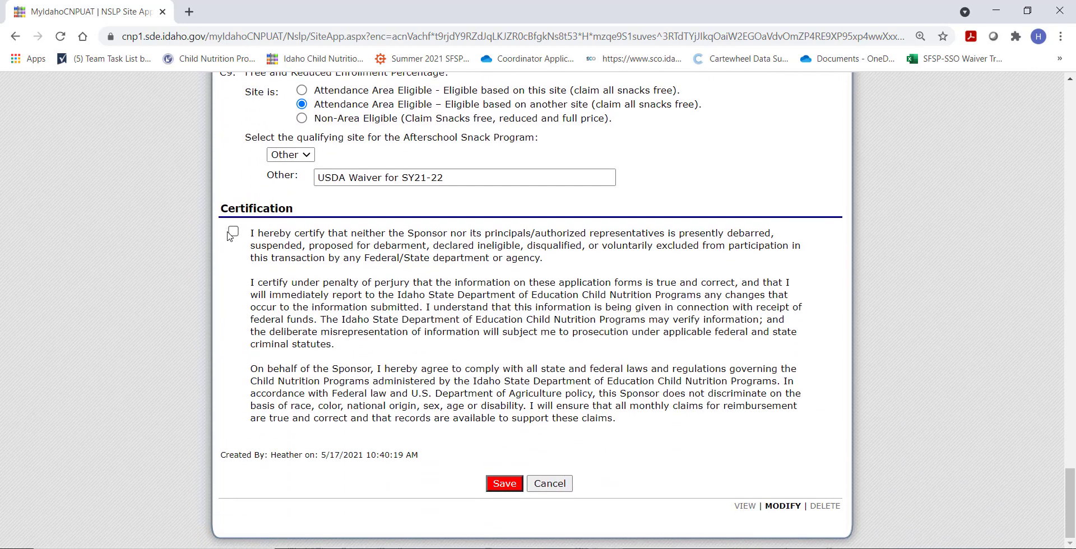
pyautogui.click(231, 232)
pyautogui.click(500, 482)
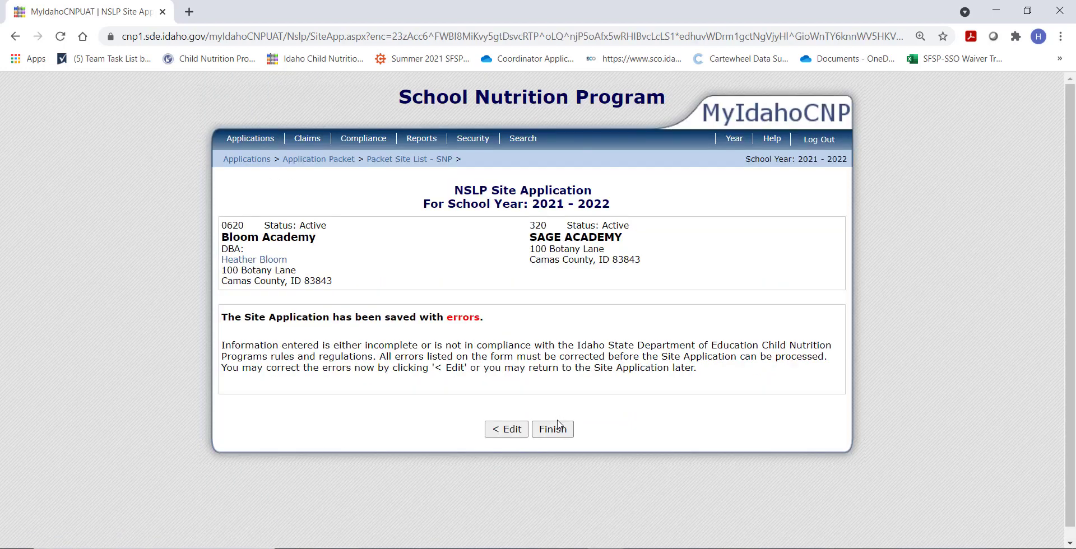
# Reopen the application and answer No to weekend meals, claiming for another site and a la carte sales, and Yes to preparing food
pyautogui.click(497, 434)
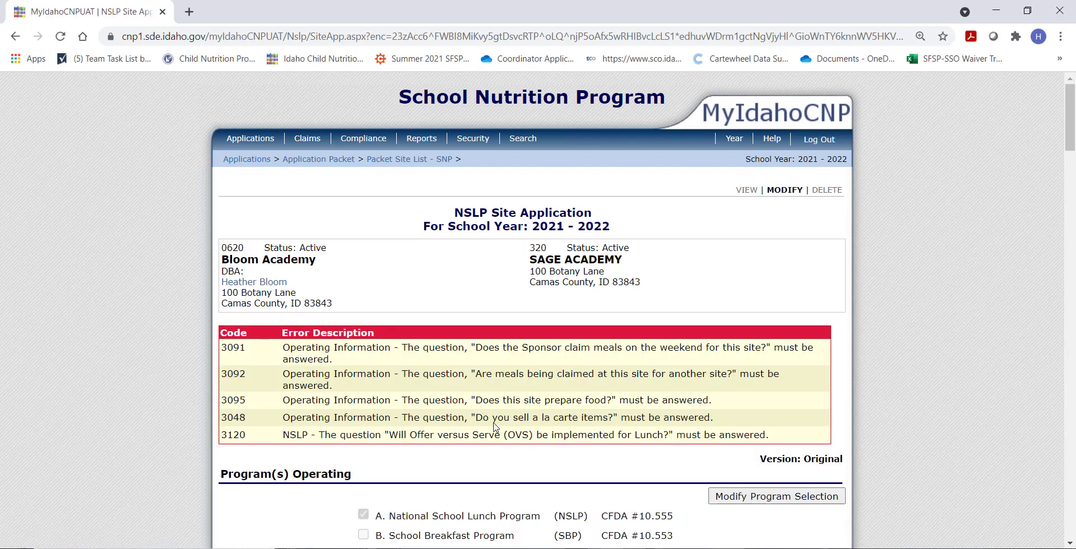
pyautogui.scroll(-8, 494, 420)
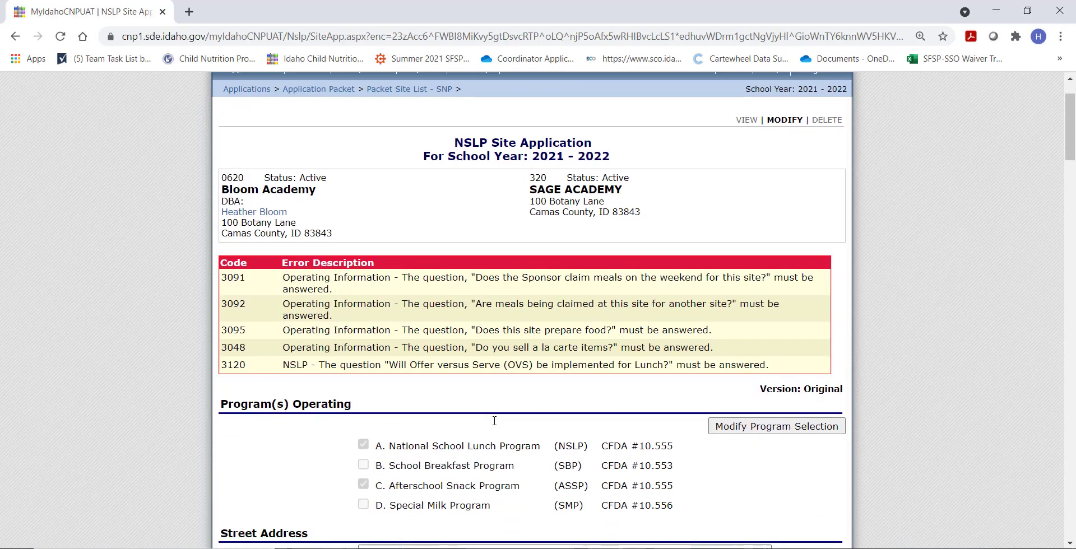
pyautogui.scroll(-9, 494, 424)
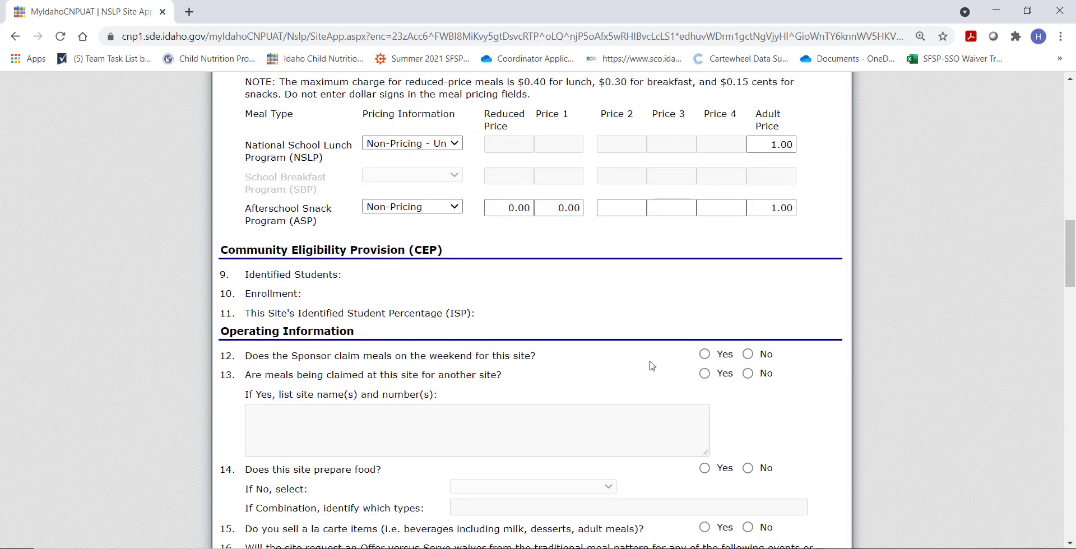
pyautogui.click(748, 355)
pyautogui.click(749, 374)
pyautogui.click(706, 469)
pyautogui.click(748, 528)
# Save the NSLP site application with the completed Operating Information answers
pyautogui.scroll(-7, 748, 529)
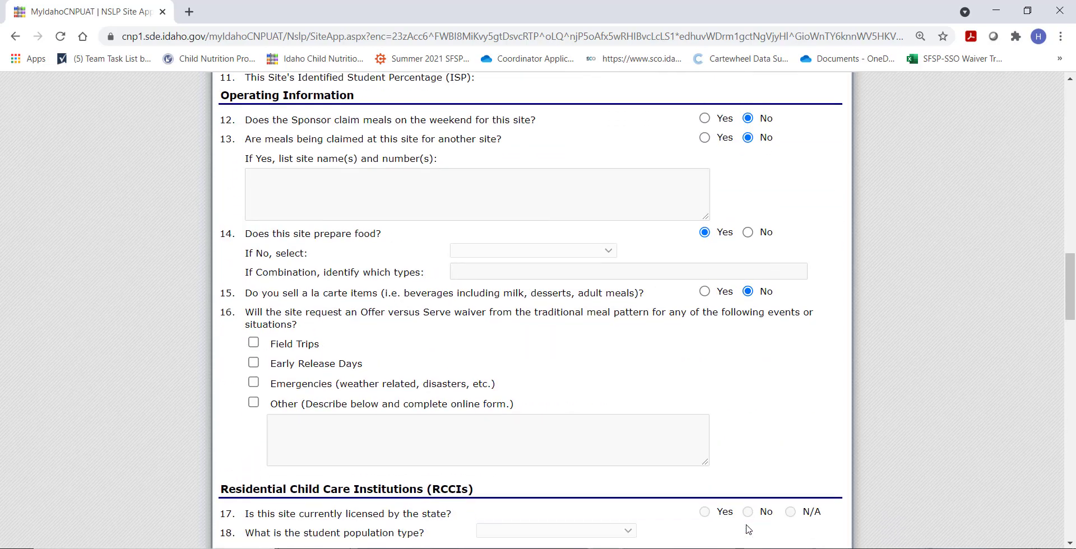
pyautogui.scroll(-20, 744, 521)
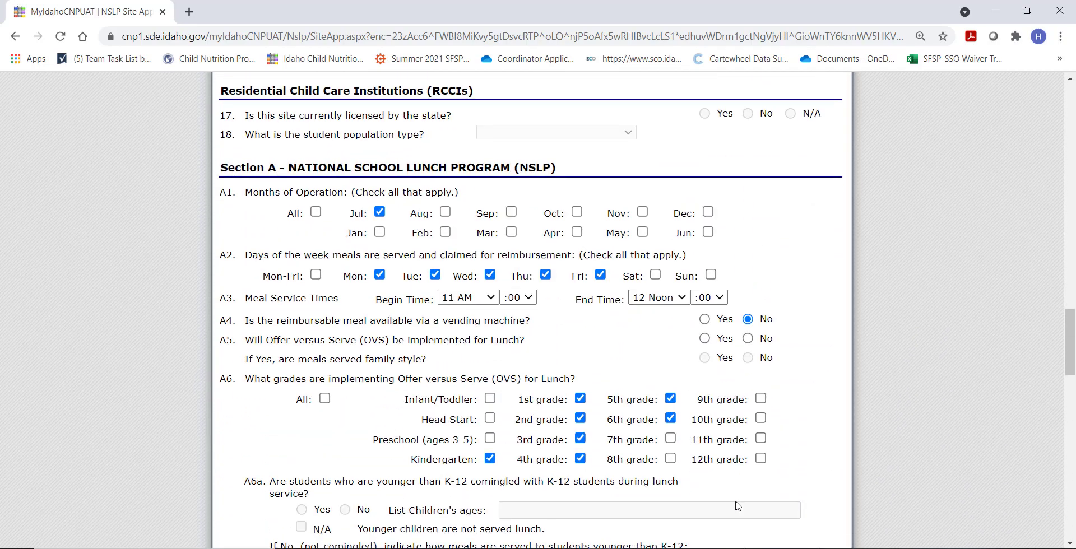
pyautogui.scroll(-1, 661, 418)
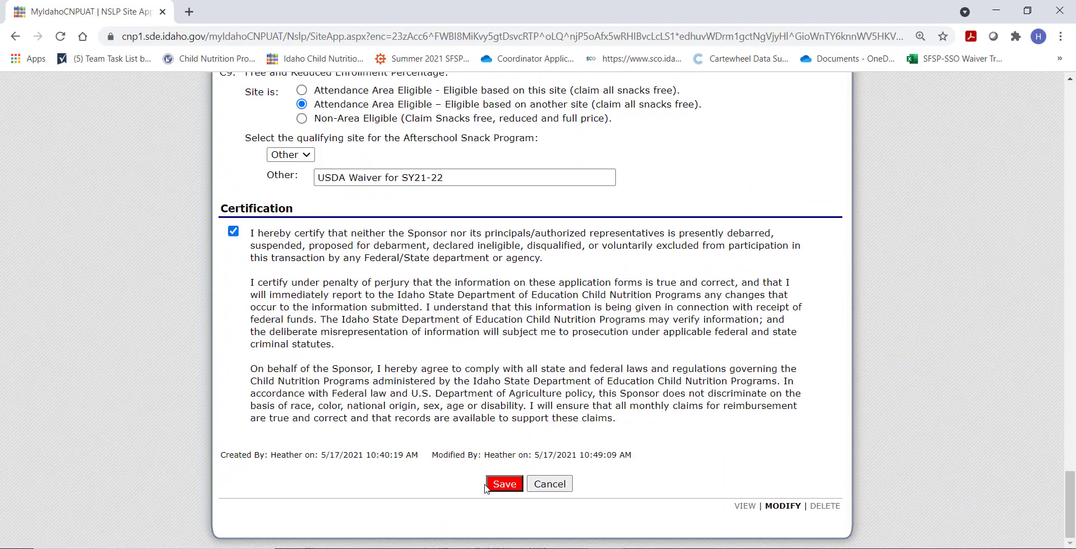
pyautogui.click(495, 487)
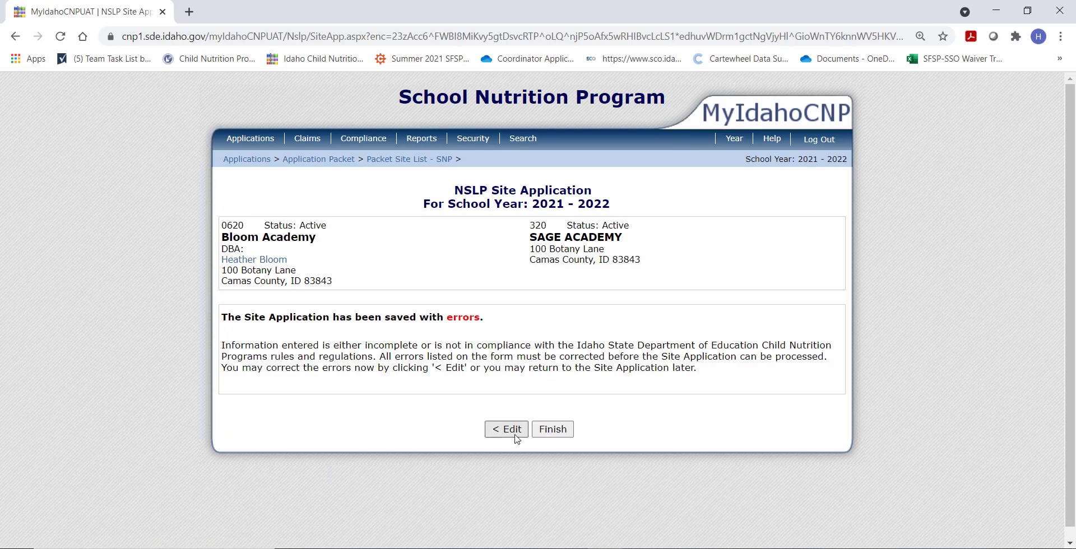
# Reopen the application for editing and answer Yes to Offer versus Serve for lunch and No to family-style meals
pyautogui.click(515, 435)
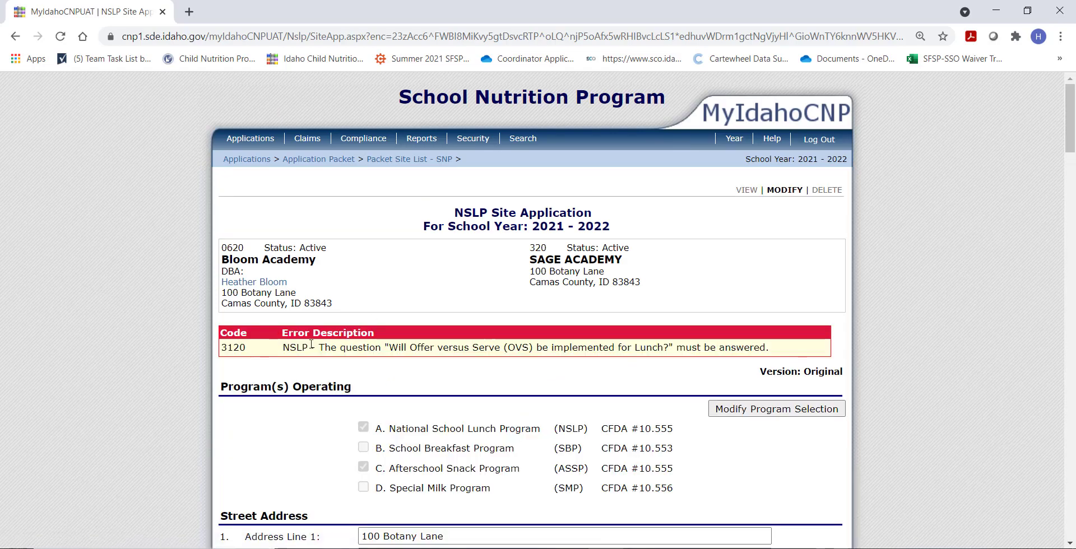
pyautogui.scroll(-15, 392, 347)
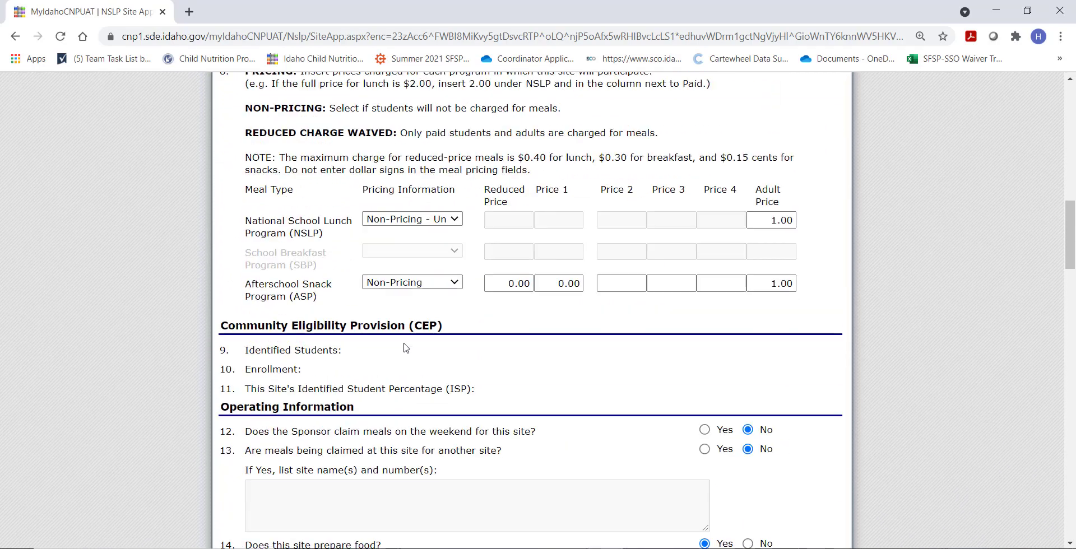
pyautogui.scroll(-5, 405, 347)
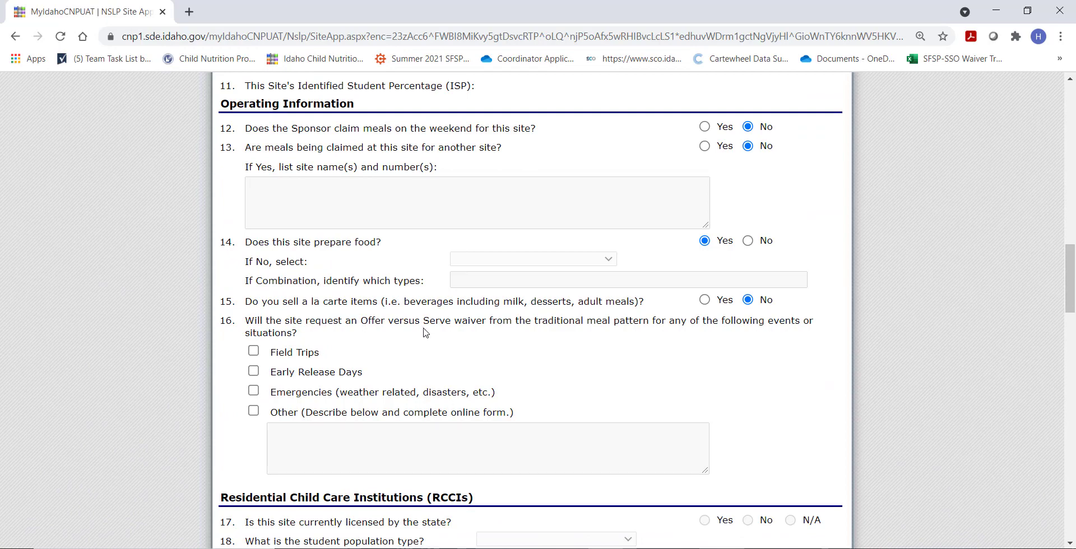
pyautogui.scroll(-6, 424, 333)
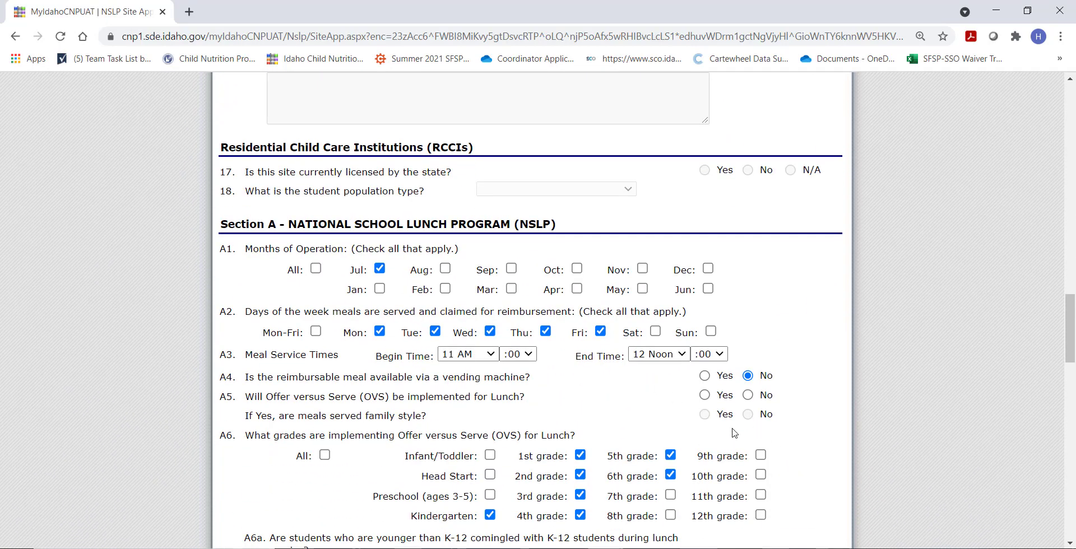
pyautogui.click(705, 396)
pyautogui.click(747, 415)
# Save the NSLP site application with the Offer versus Serve answers and finish back to the site list
pyautogui.scroll(-2, 746, 419)
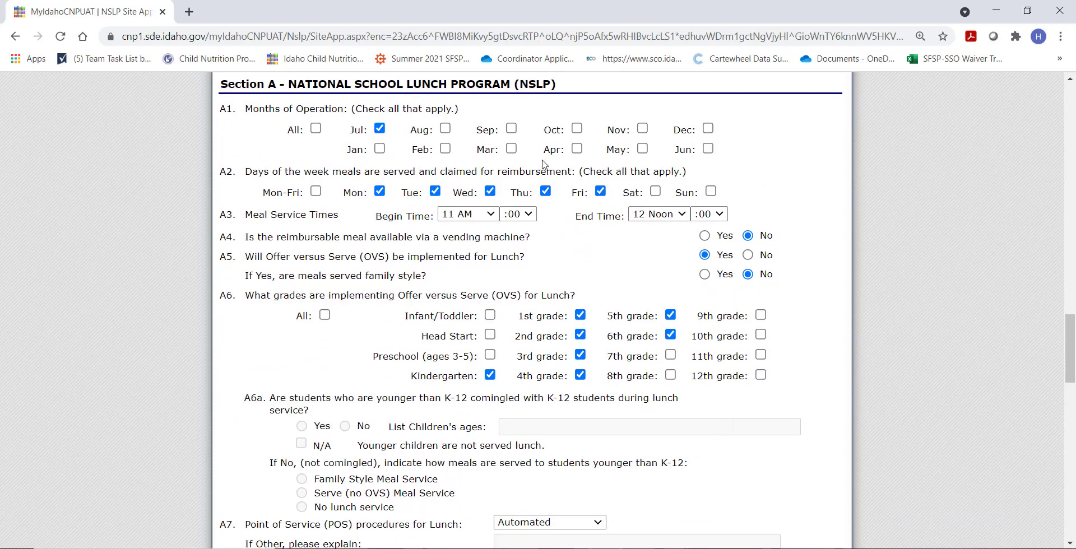
pyautogui.scroll(-18, 414, 411)
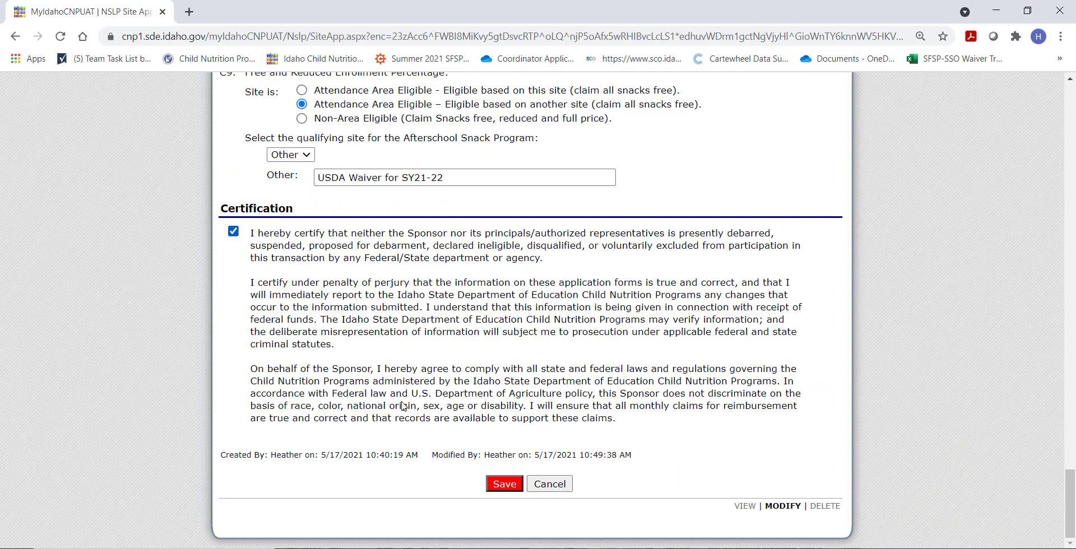
pyautogui.click(499, 479)
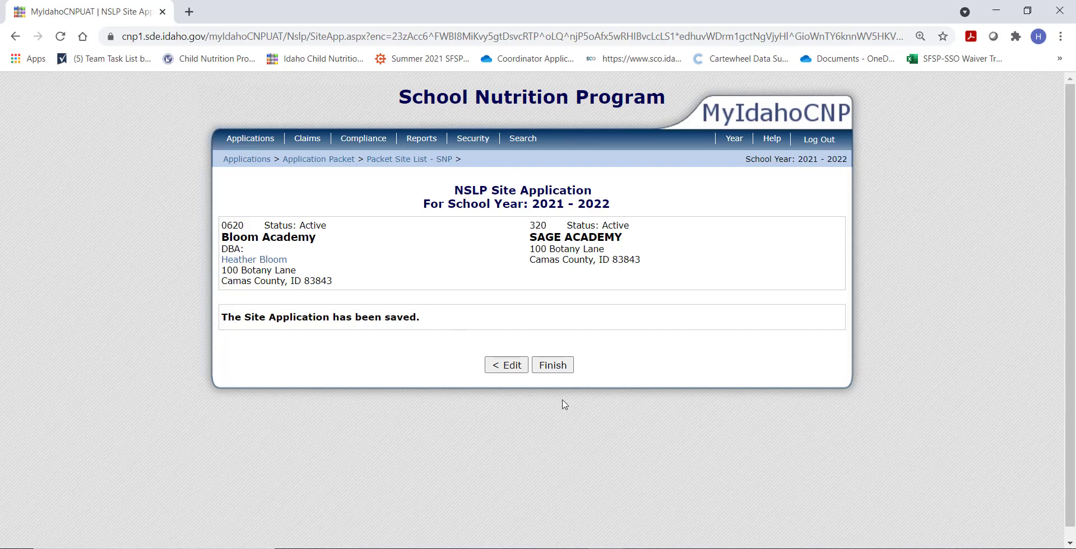
pyautogui.click(557, 366)
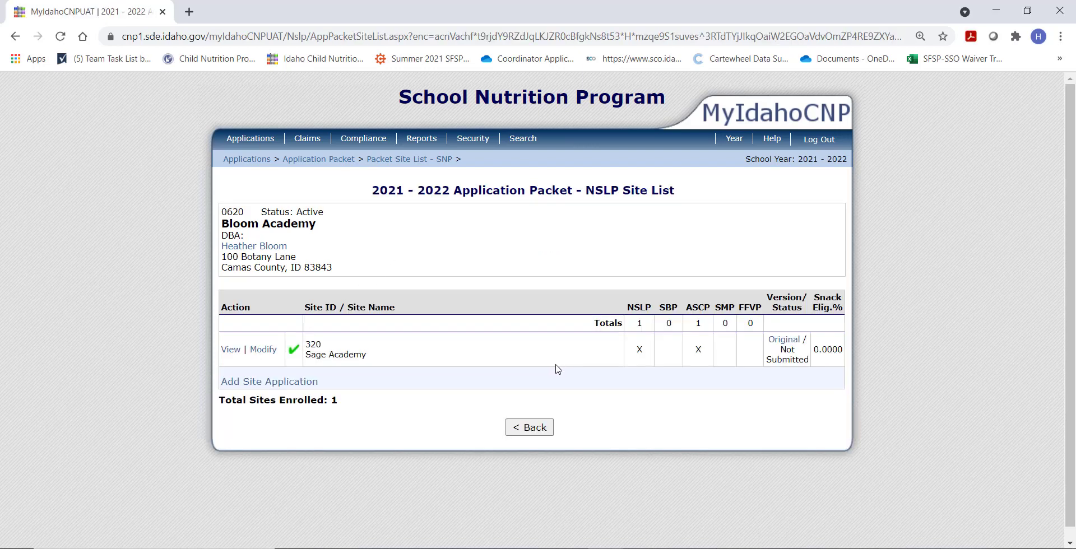
# Return to the 2021 - 2022 application packet and submit it for approval, accepting the confirmation
pyautogui.click(529, 427)
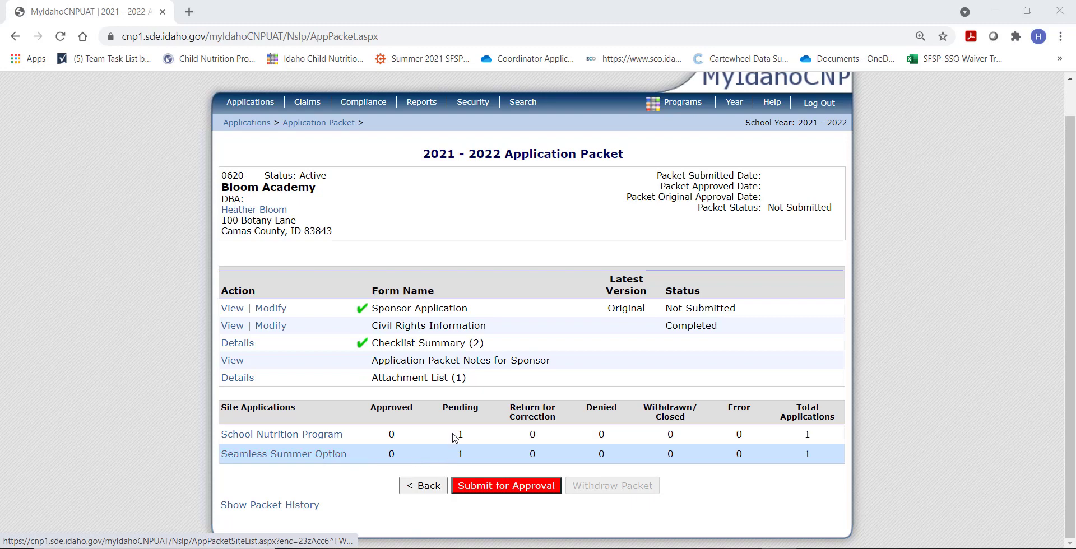
pyautogui.click(546, 491)
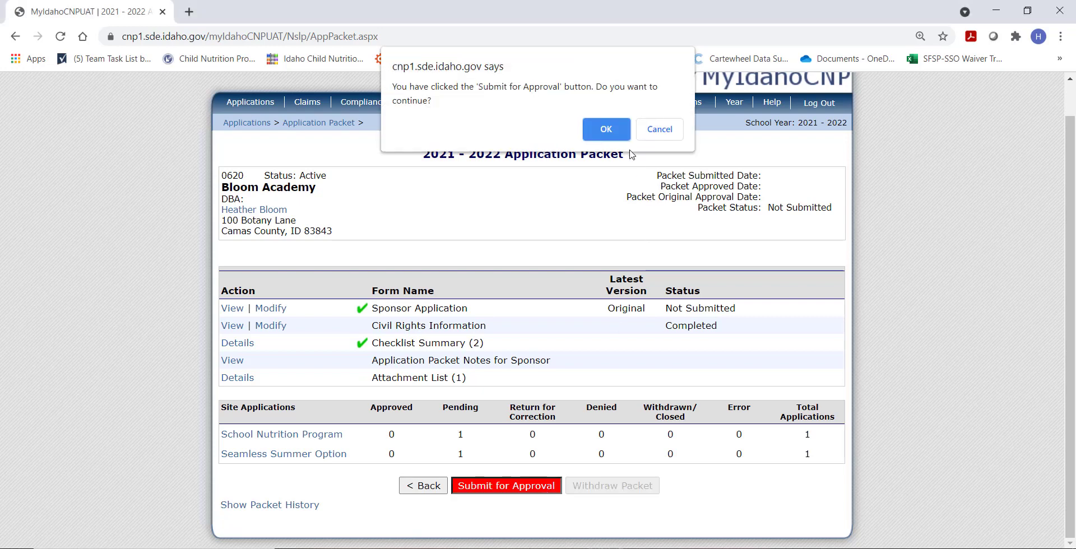
pyautogui.click(613, 123)
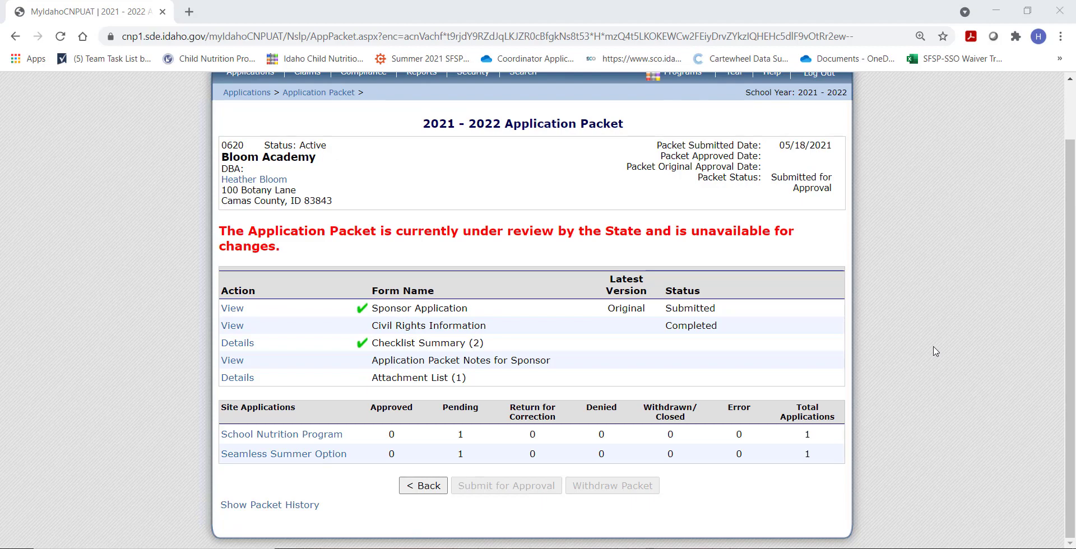
# Open the Food Safety Inspections form for school year 2020 - 2021 for modification from the Applications list
pyautogui.scroll(2, 934, 352)
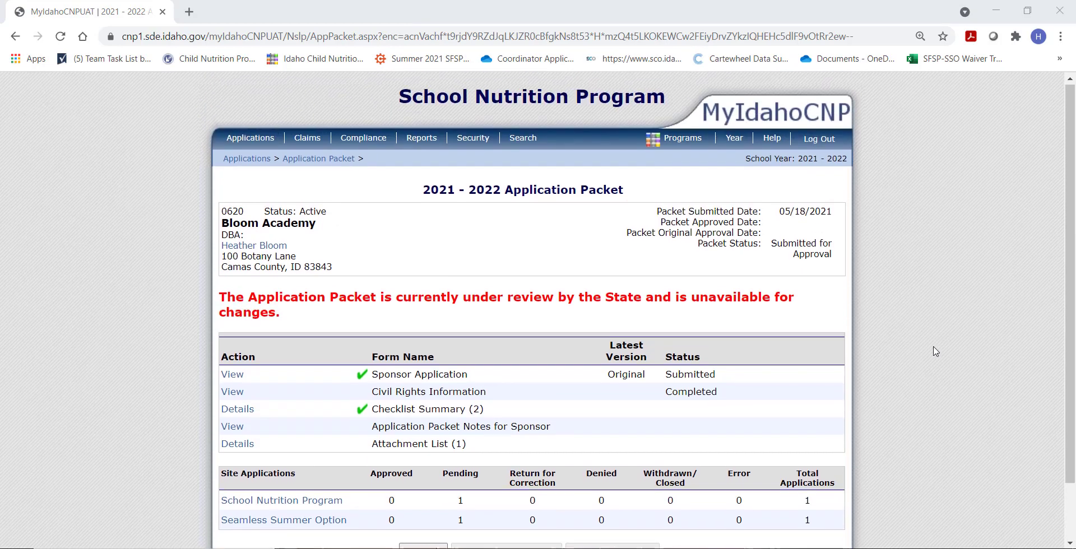
pyautogui.click(241, 161)
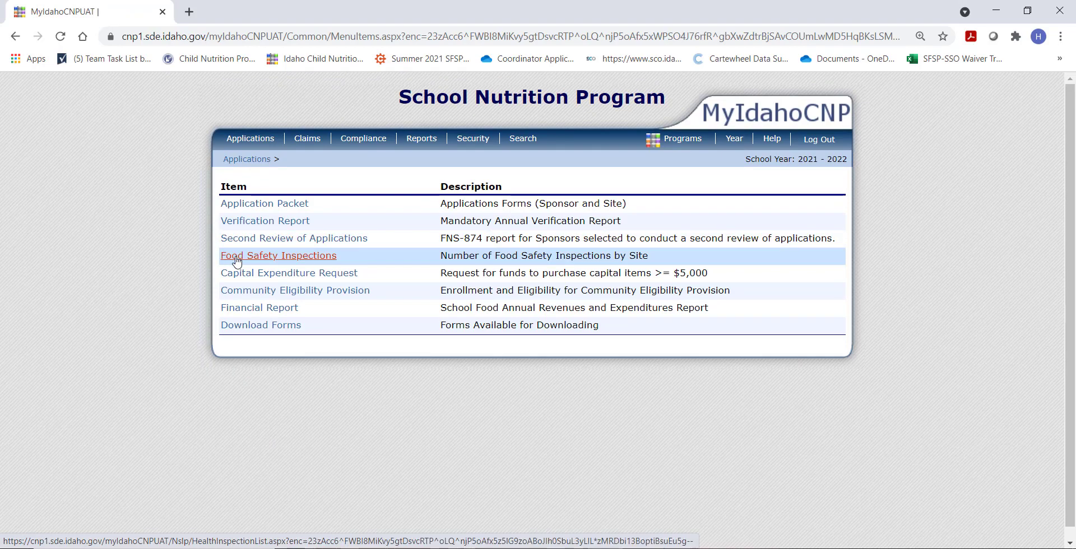
pyautogui.click(237, 261)
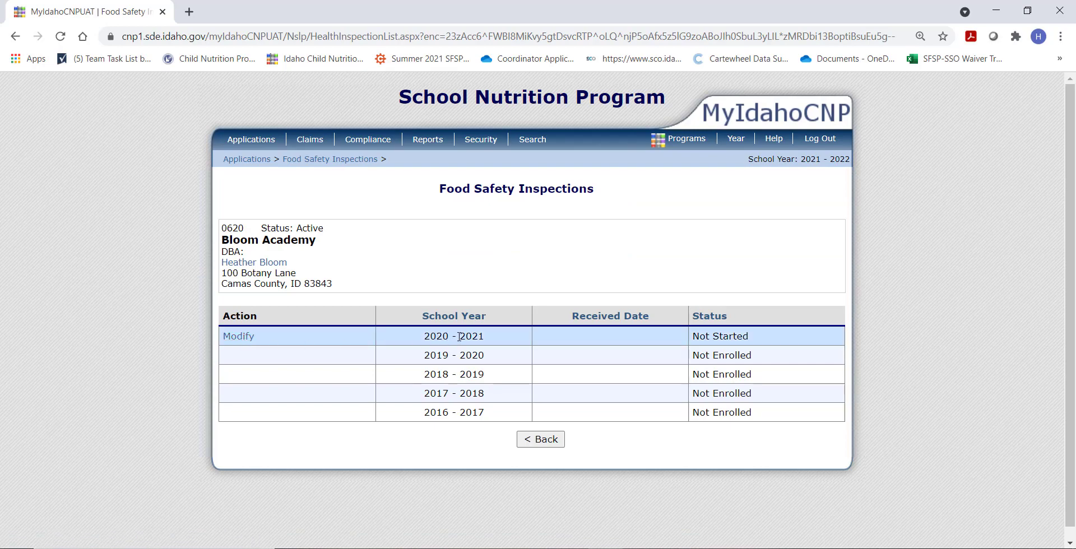
pyautogui.click(238, 336)
pyautogui.scroll(-1, 348, 356)
pyautogui.scroll(-3, 347, 356)
# Try None and One as Sage Academy's inspection count, with Other as the reason, and erase the trial COVID explanation
pyautogui.click(504, 300)
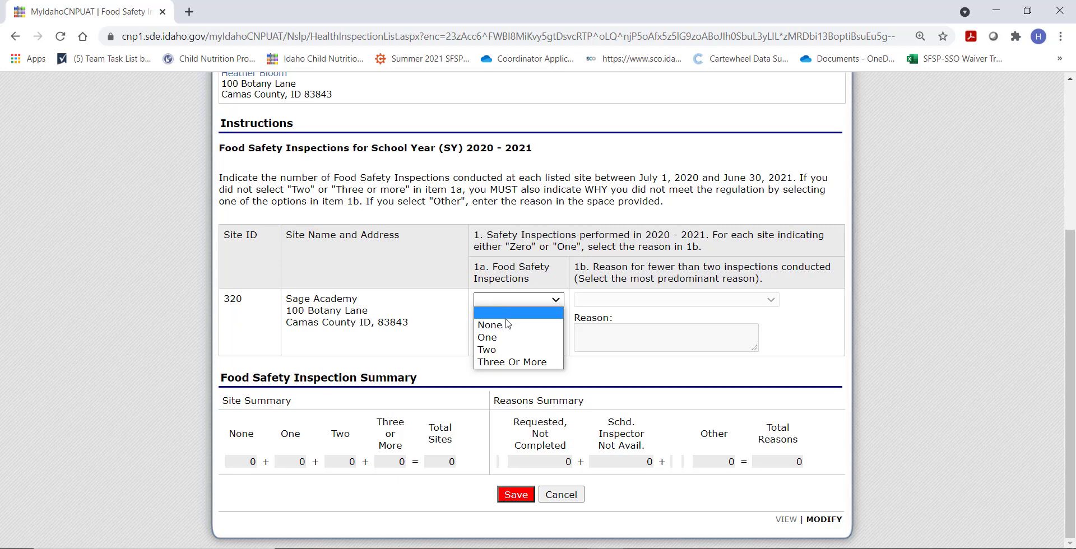
pyautogui.click(504, 325)
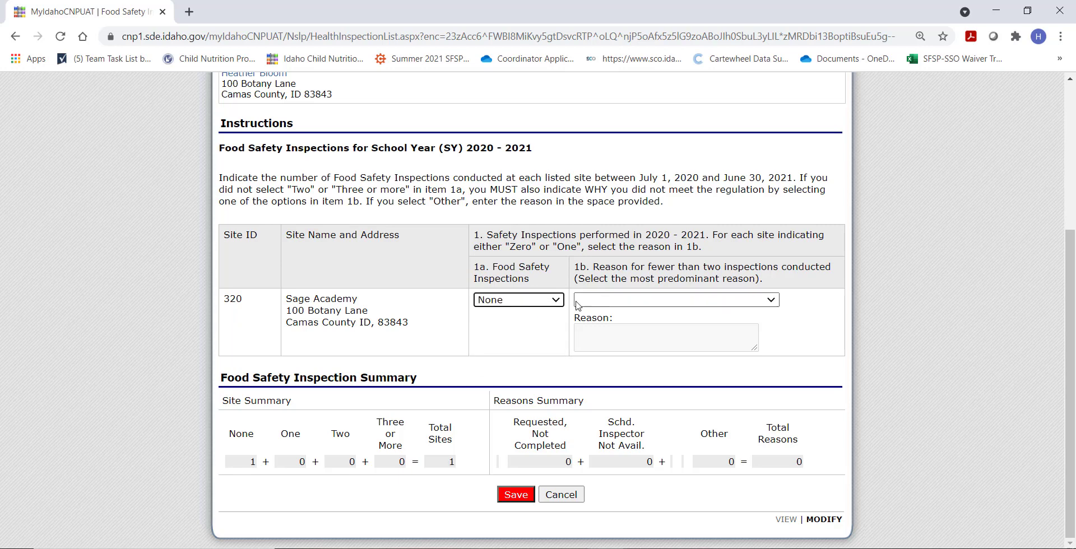
pyautogui.click(555, 302)
pyautogui.click(541, 338)
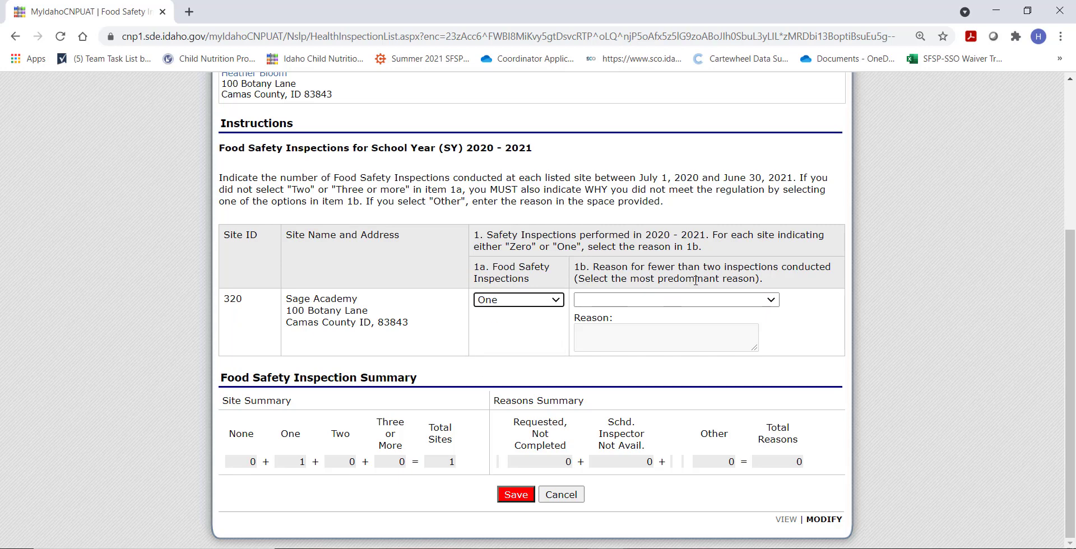
pyautogui.click(697, 300)
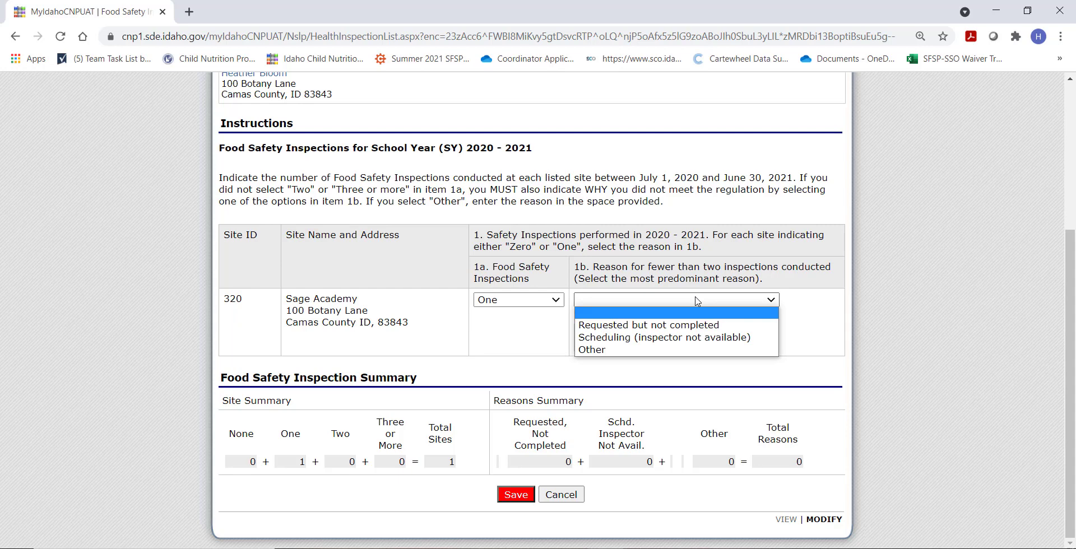
pyautogui.click(702, 351)
pyautogui.click(689, 333)
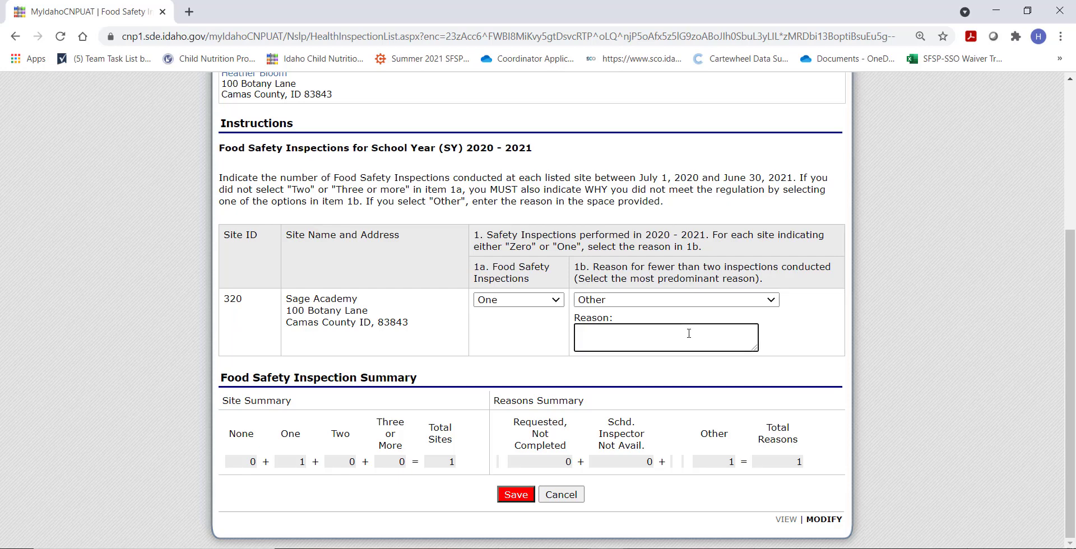
pyautogui.write('COVId')
pyautogui.press('BackSpace')
pyautogui.press('BackSpace')
pyautogui.press('BackSpace')
pyautogui.press('BackSpace')
pyautogui.press('BackSpace')
# Set Sage Academy's food safety inspections to Two and save the form, finishing back at the Applications list
pyautogui.click(546, 299)
pyautogui.click(547, 347)
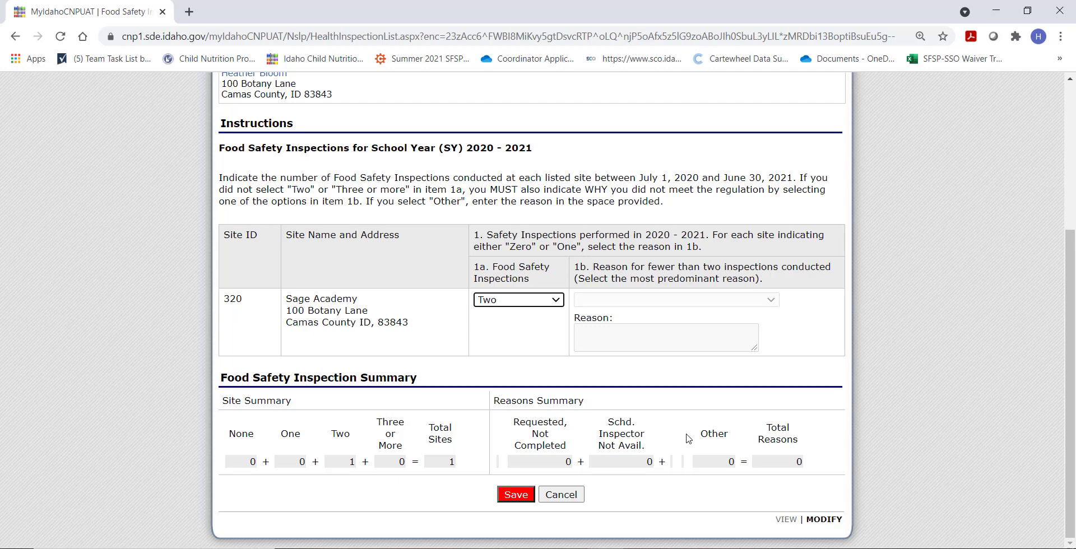
pyautogui.click(517, 495)
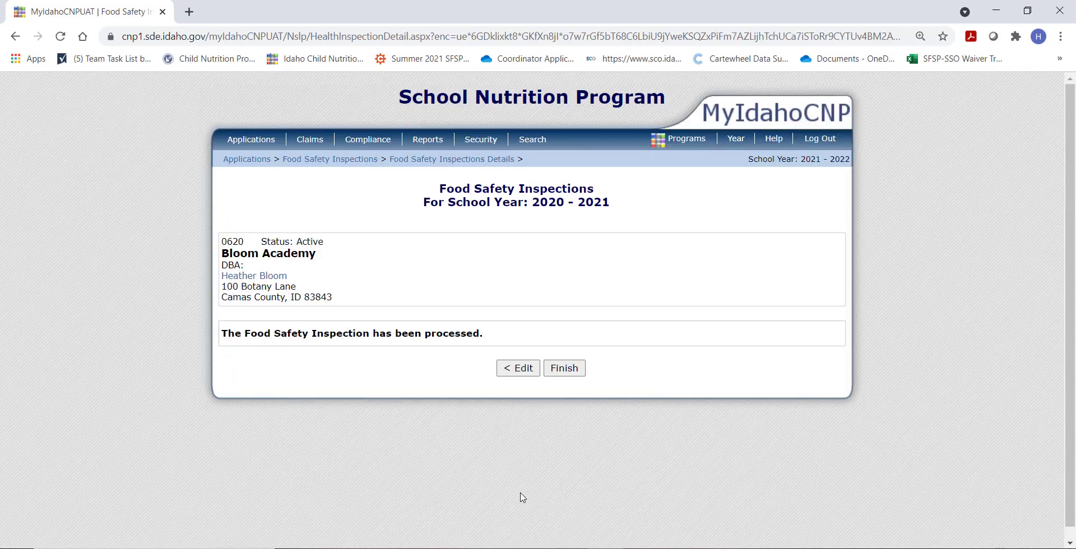
pyautogui.click(575, 370)
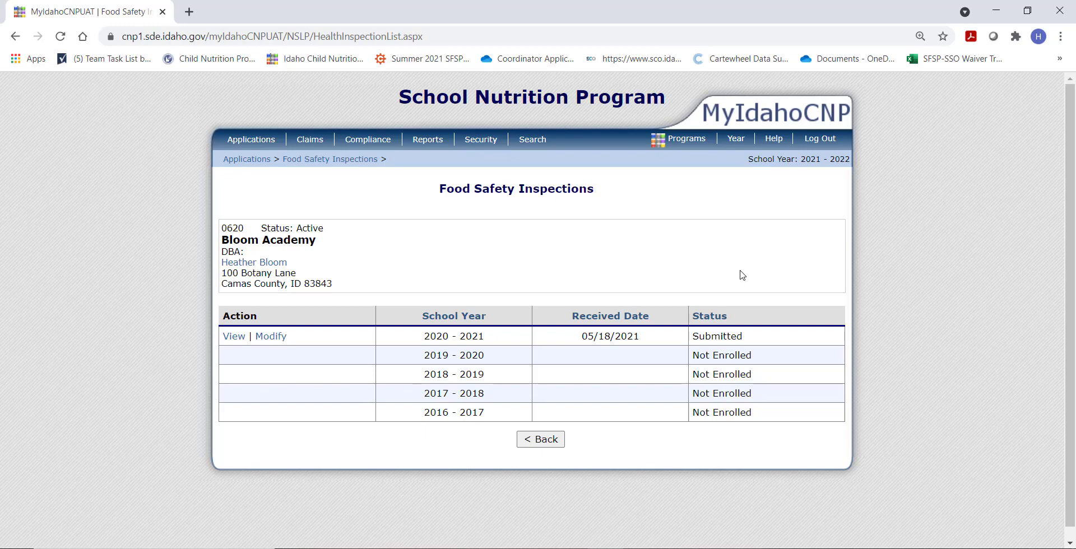
pyautogui.click(542, 443)
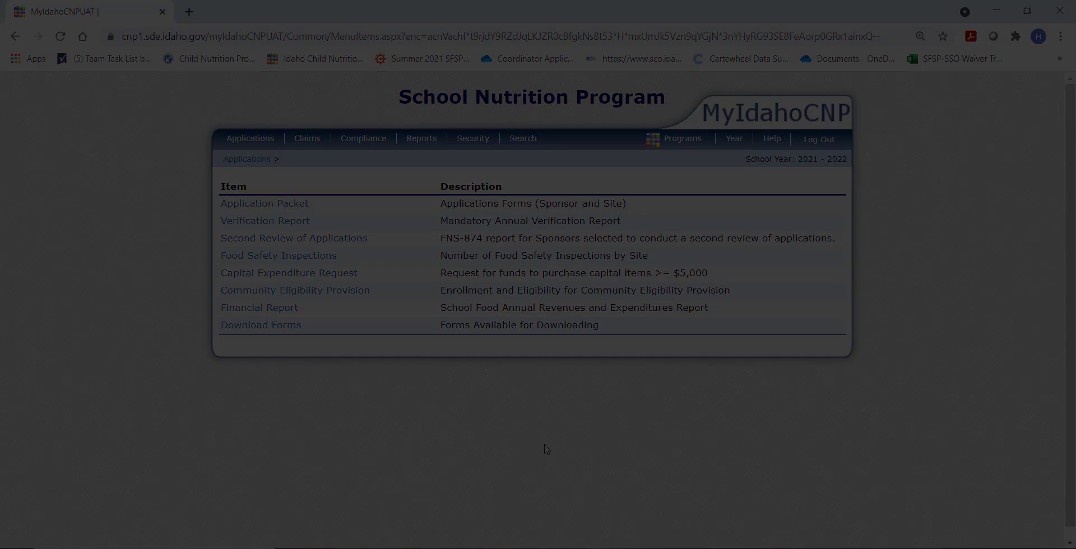